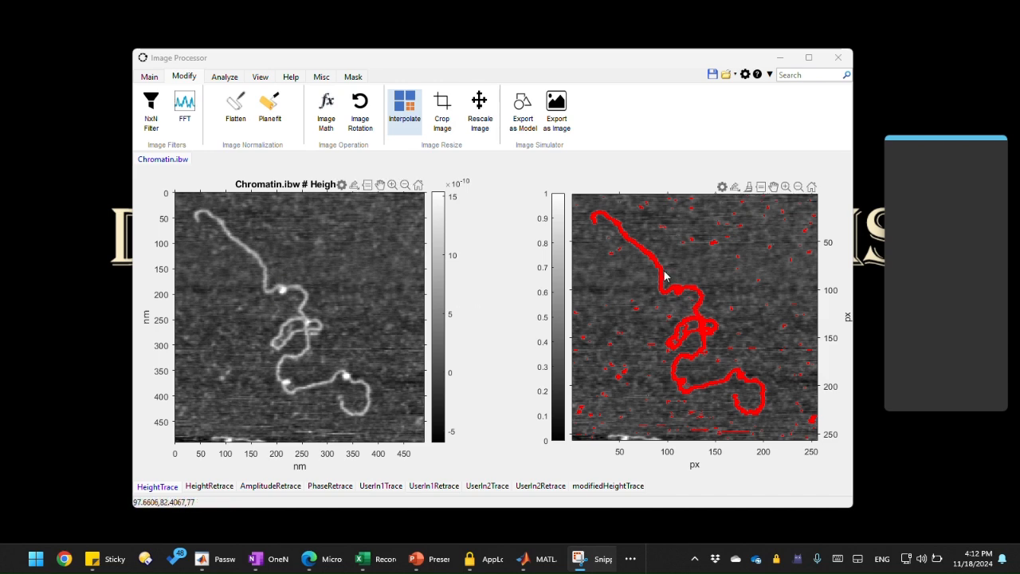
drag(664, 273, 693, 309)
right_click(693, 308)
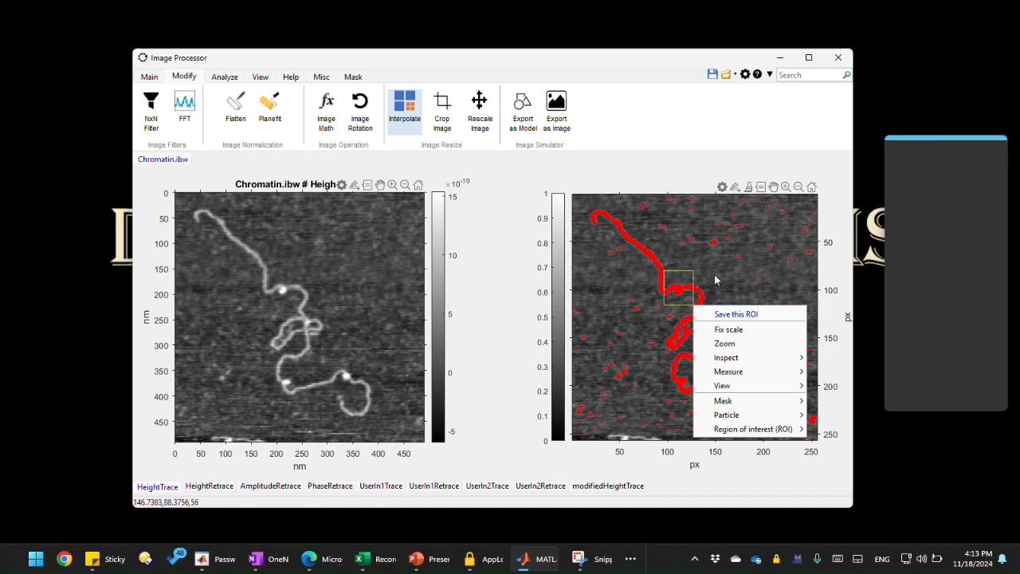
click(714, 278)
double_click(673, 287)
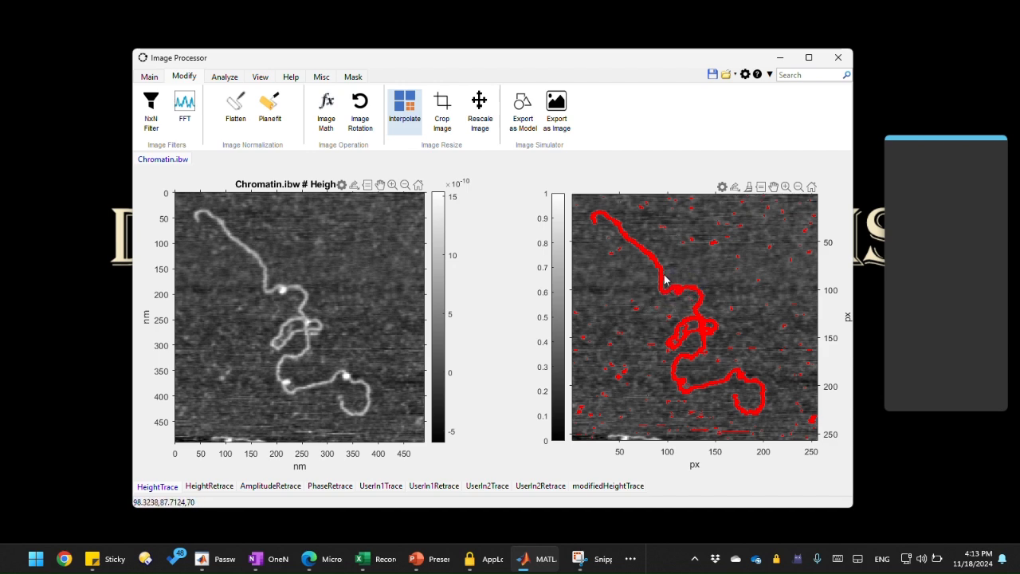
drag(665, 275, 693, 306)
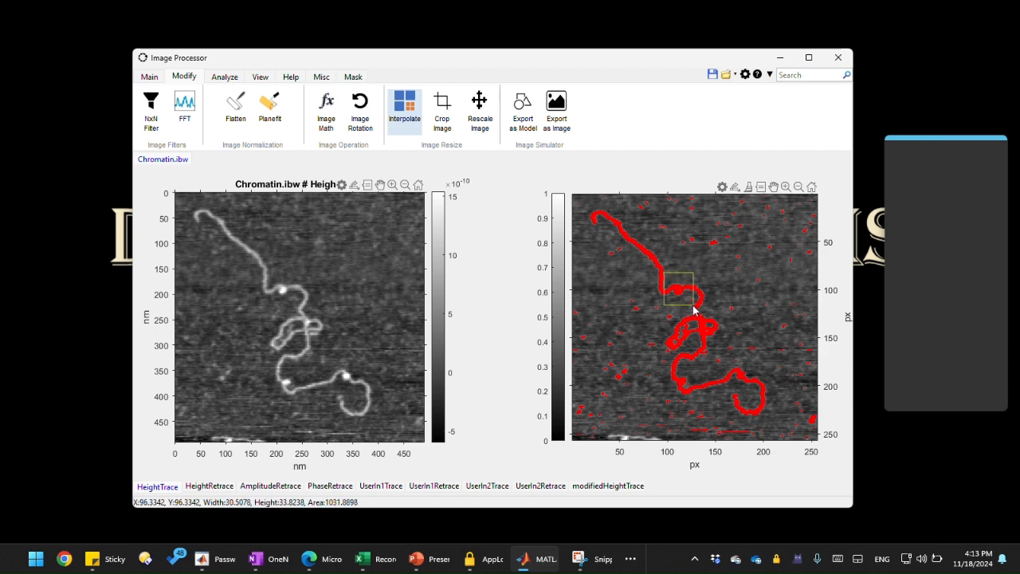
right_click(692, 304)
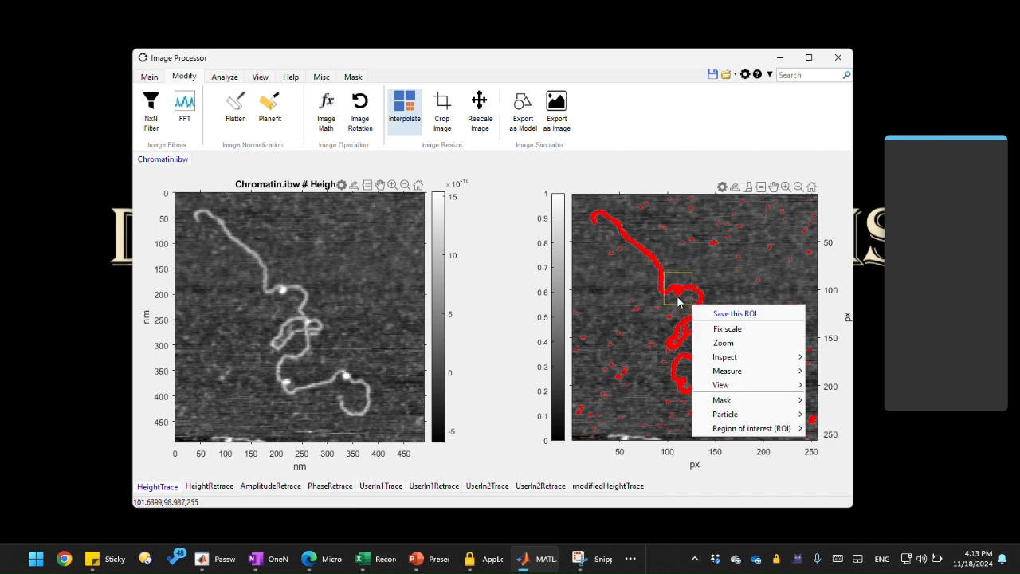
click(723, 288)
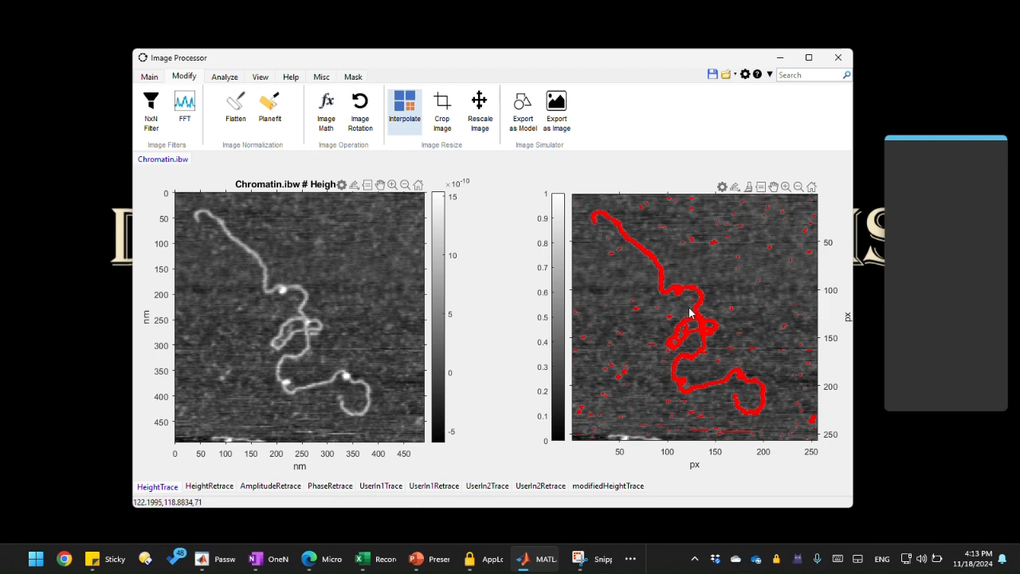
drag(663, 272, 690, 308)
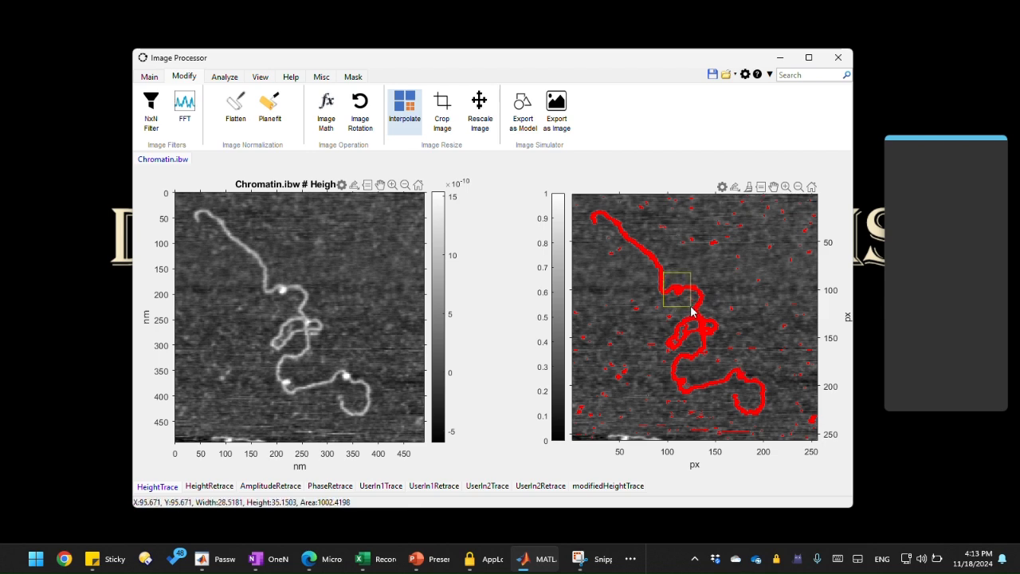
right_click(691, 311)
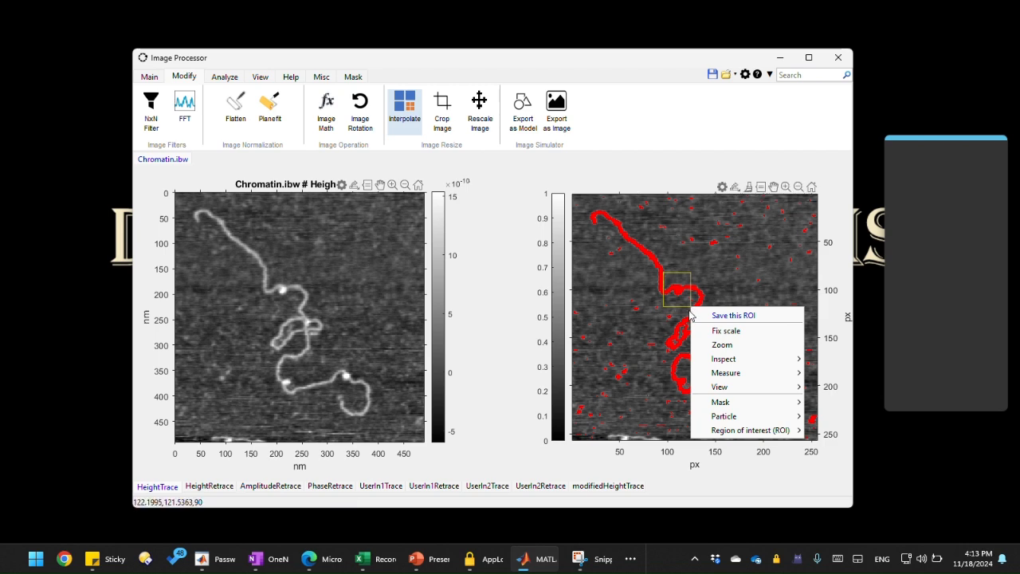
click(711, 292)
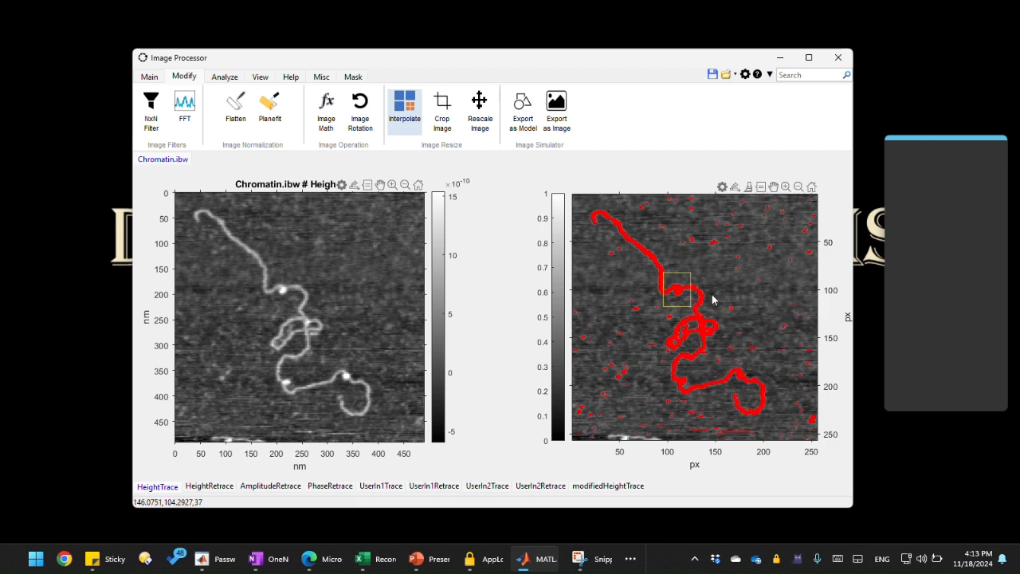
click(715, 295)
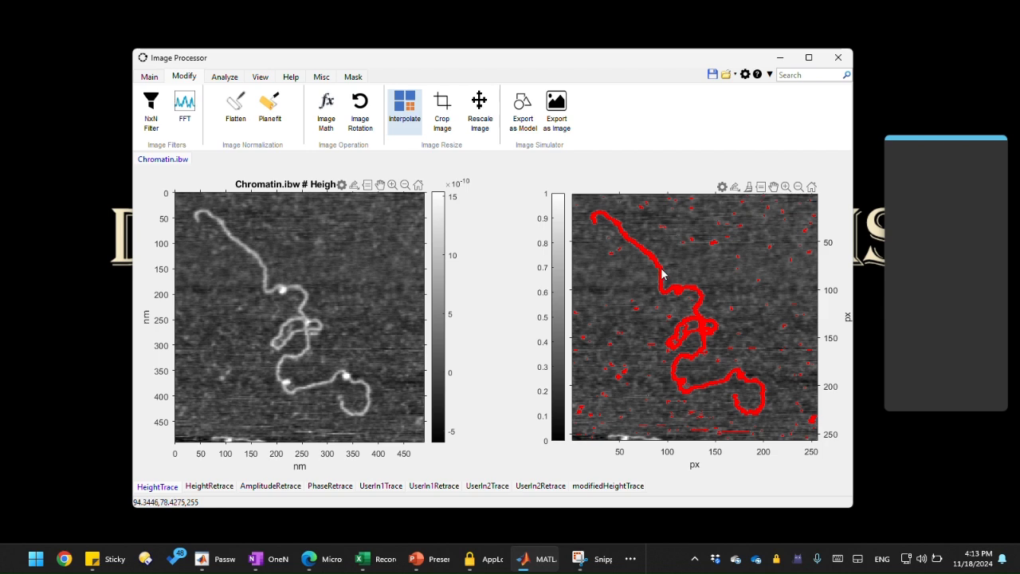
Step: Draw a box around the fiber's upper bend on the mask image and un-mask everything outside that area
drag(661, 269, 693, 308)
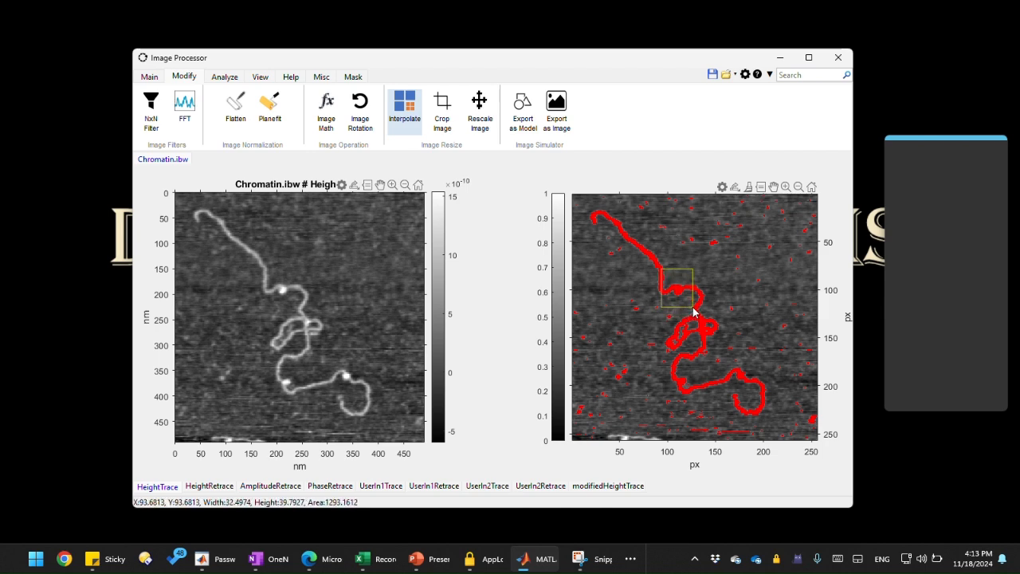
right_click(693, 309)
mouse_move(723, 363)
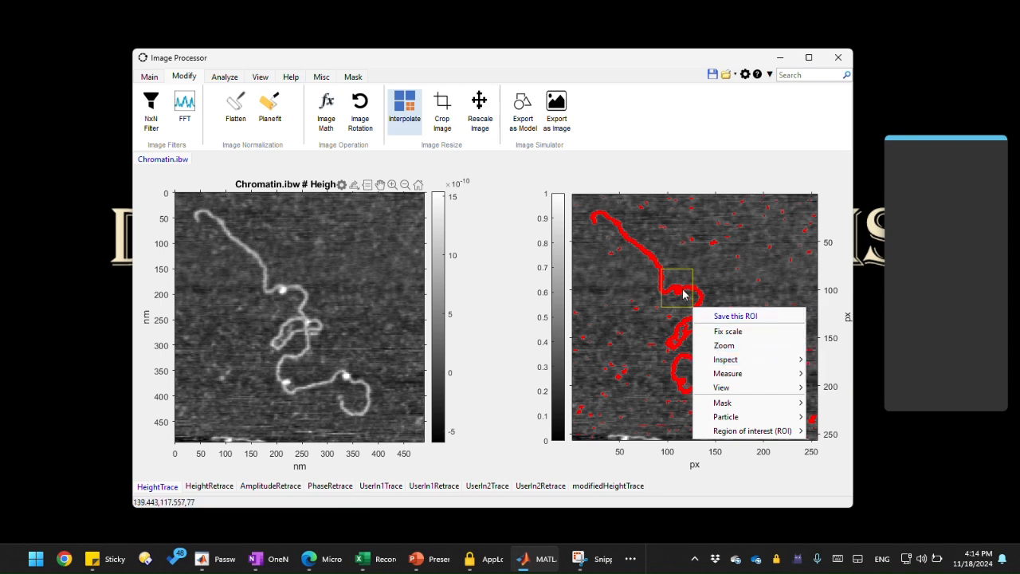
mouse_move(765, 359)
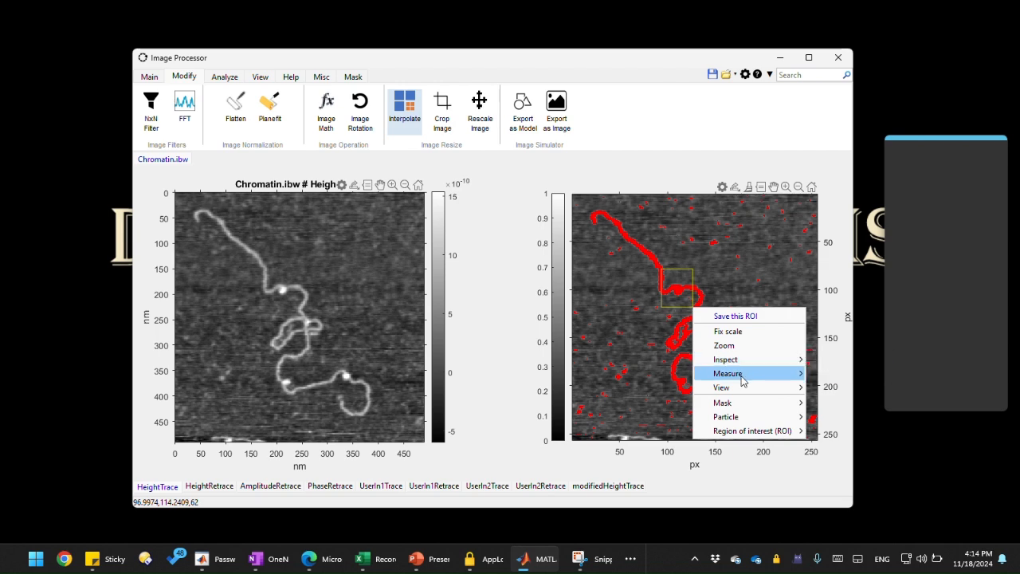
mouse_move(746, 403)
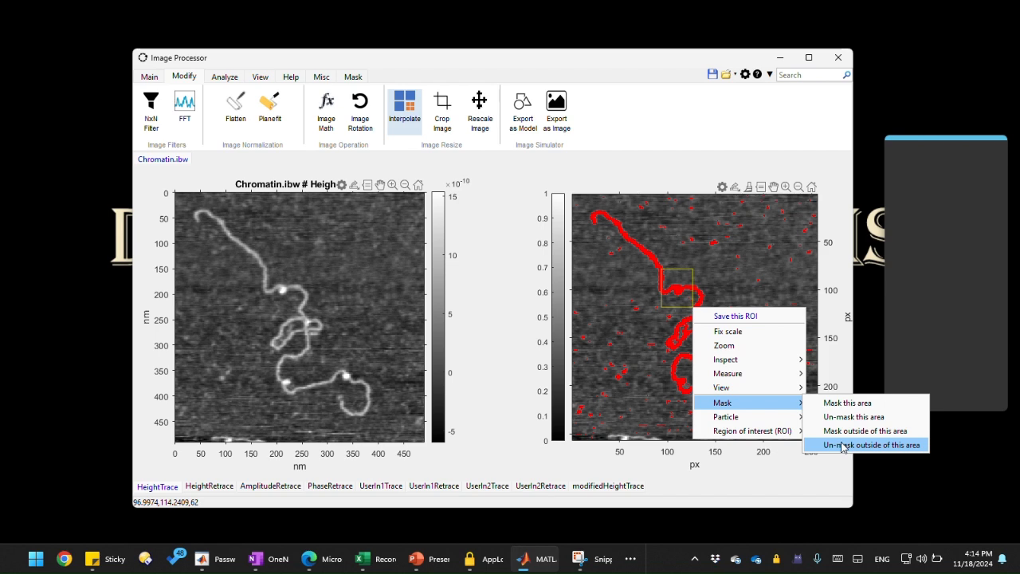
click(842, 444)
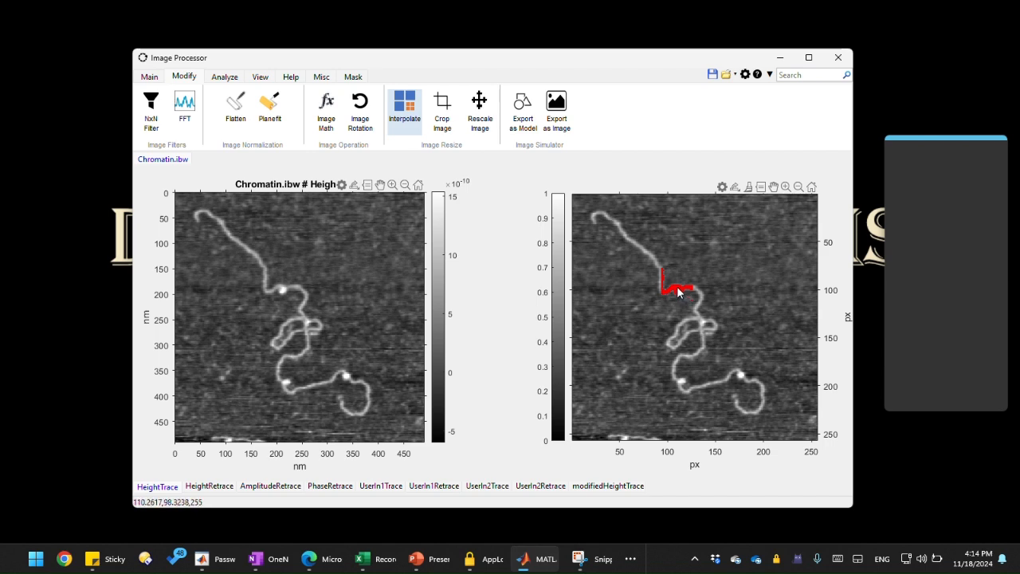
Step: Open the properties of the remaining mask segment
right_click(679, 291)
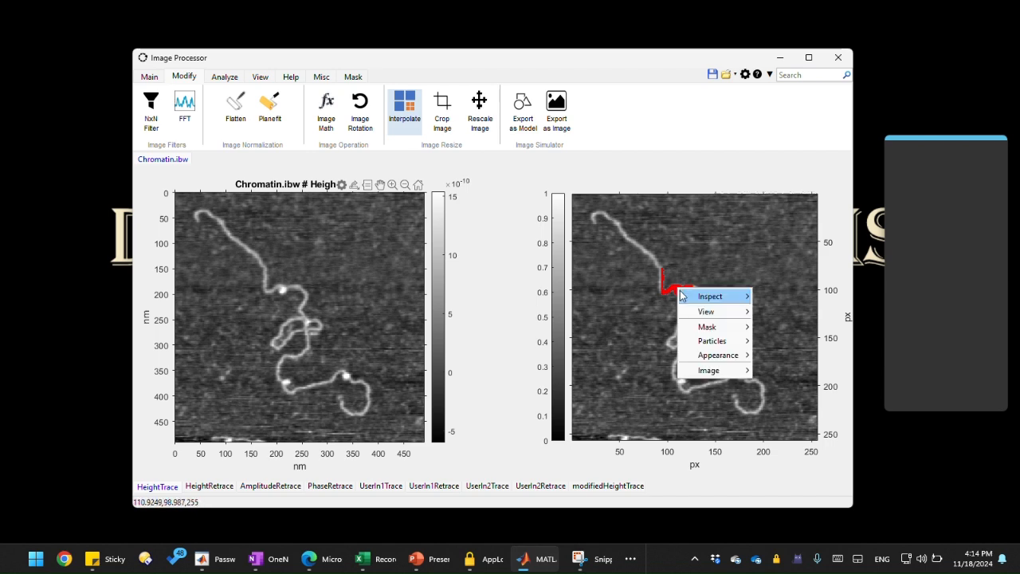
mouse_move(705, 297)
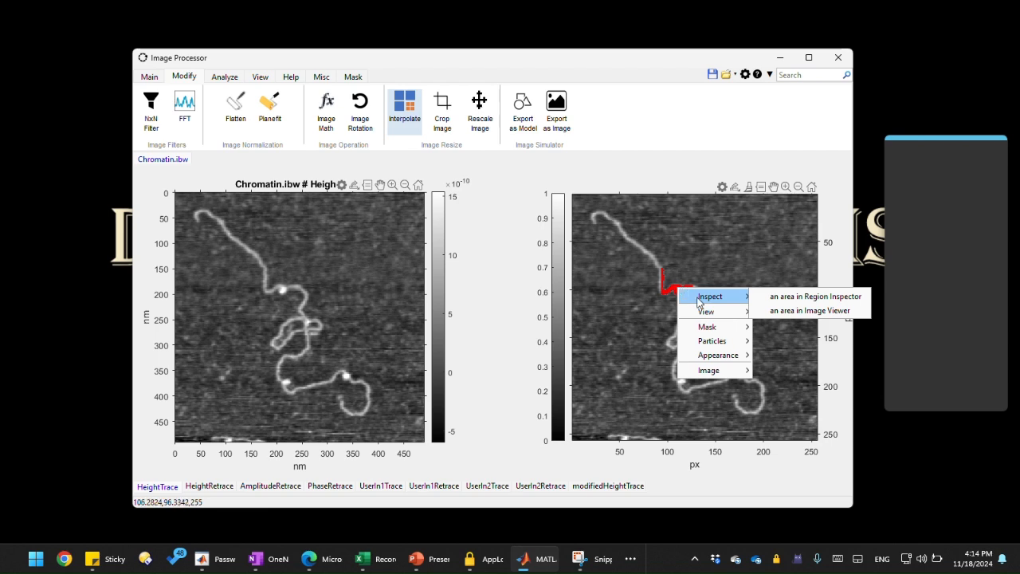
mouse_move(729, 327)
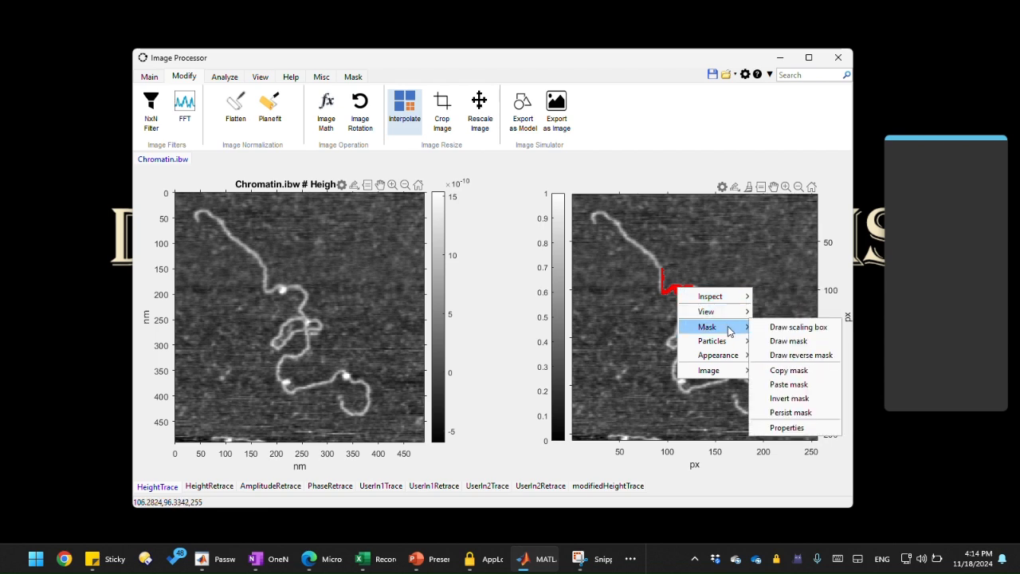
click(786, 427)
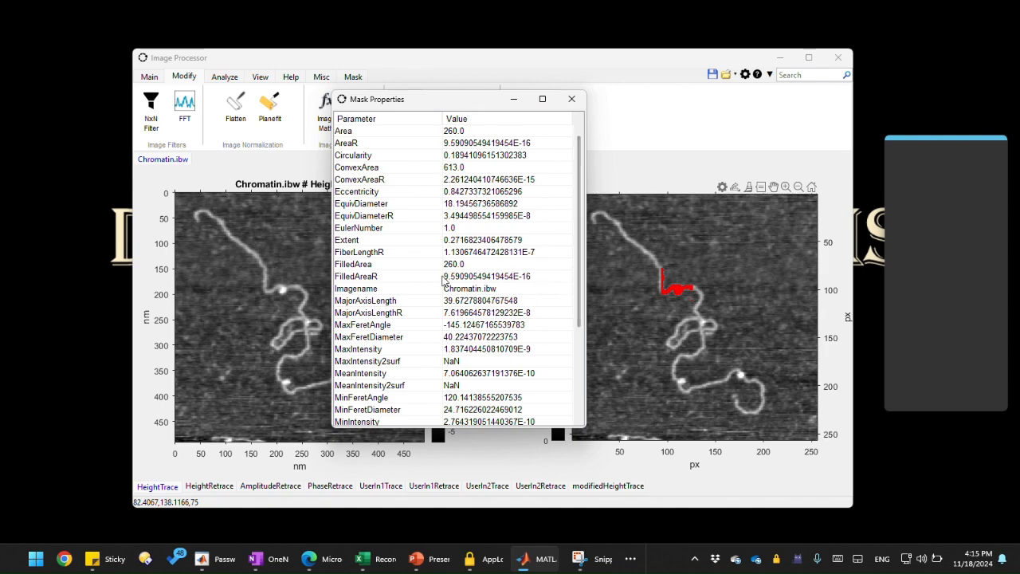
Step: Scroll through the mask's measured parameters, then close the Mask Properties window
scroll(478, 276, down, 3)
scroll(438, 279, up, 3)
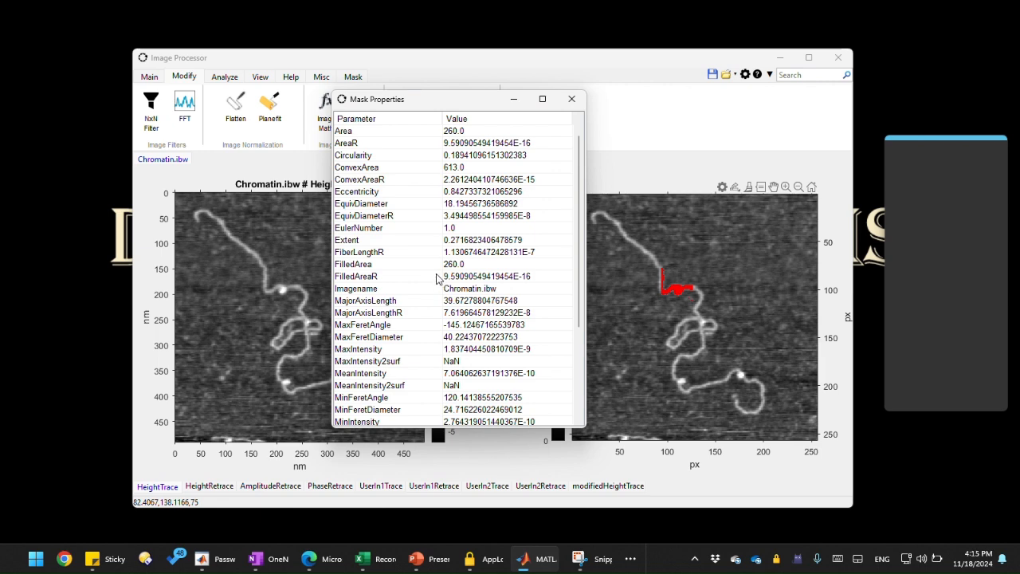
scroll(437, 277, down, 3)
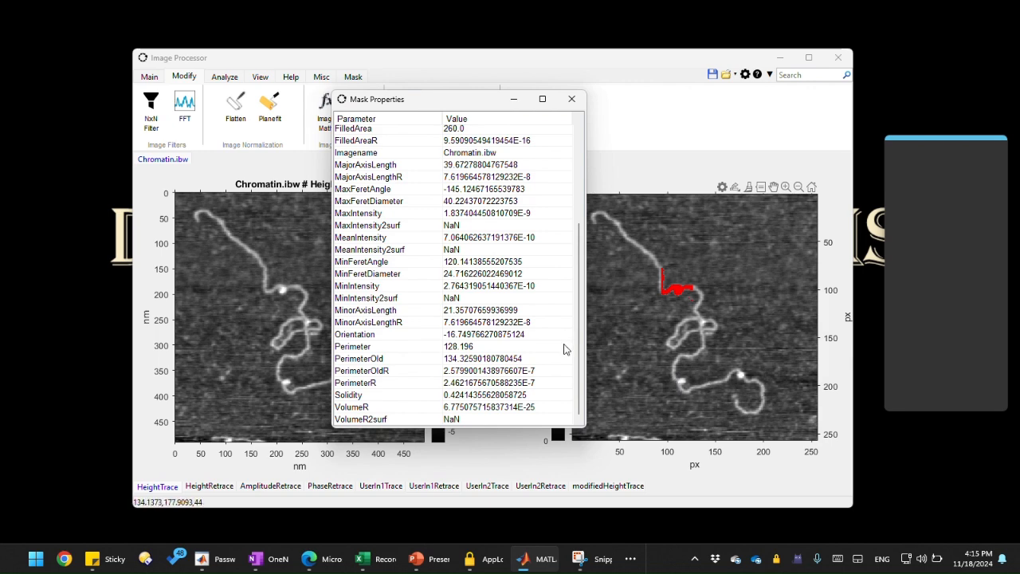
scroll(574, 239, up, 4)
scroll(574, 216, up, 1)
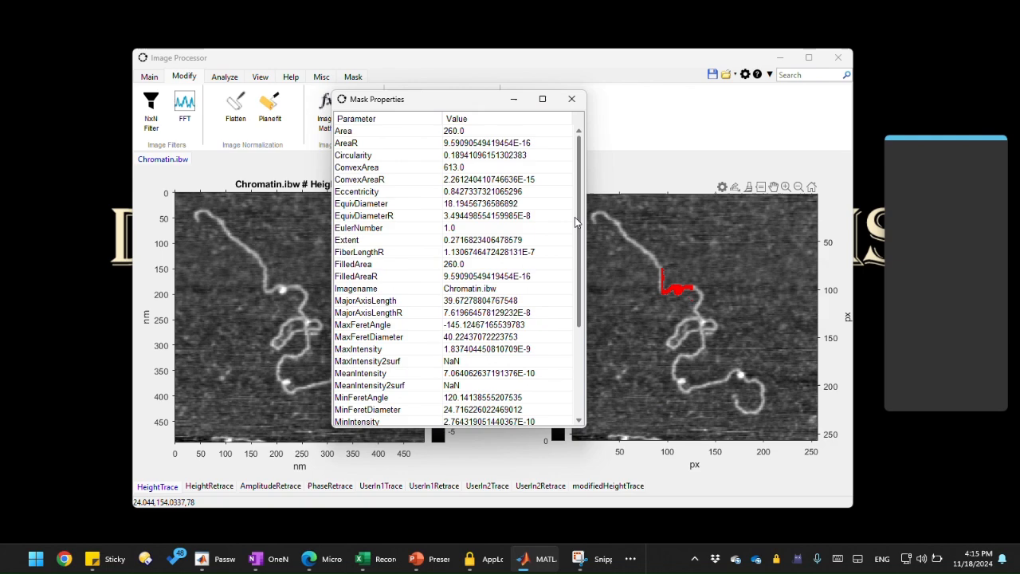
scroll(574, 305, down, 4)
scroll(570, 303, up, 4)
scroll(572, 271, down, 4)
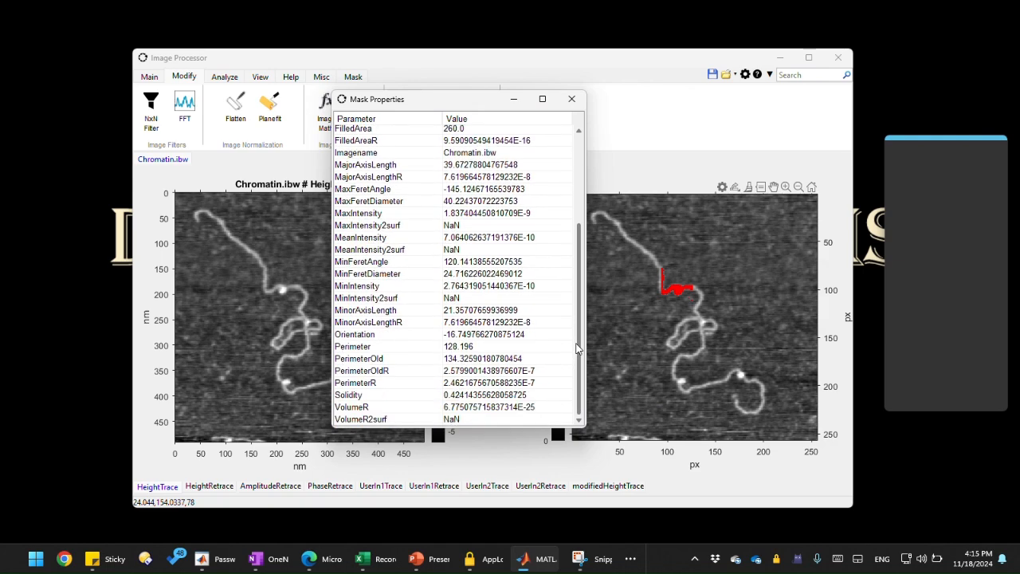
scroll(573, 317, up, 4)
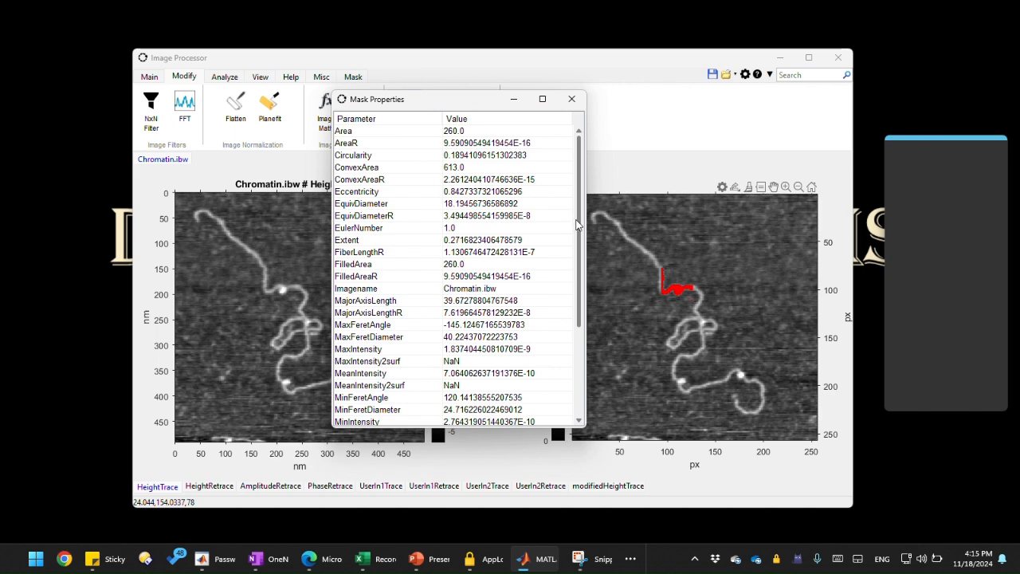
scroll(574, 227, down, 4)
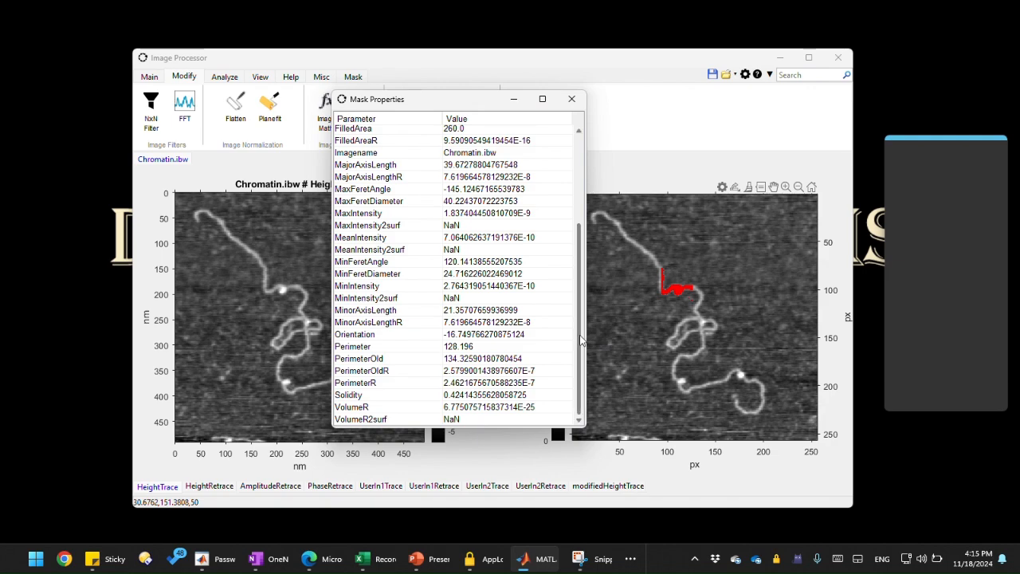
drag(582, 341, 532, 321)
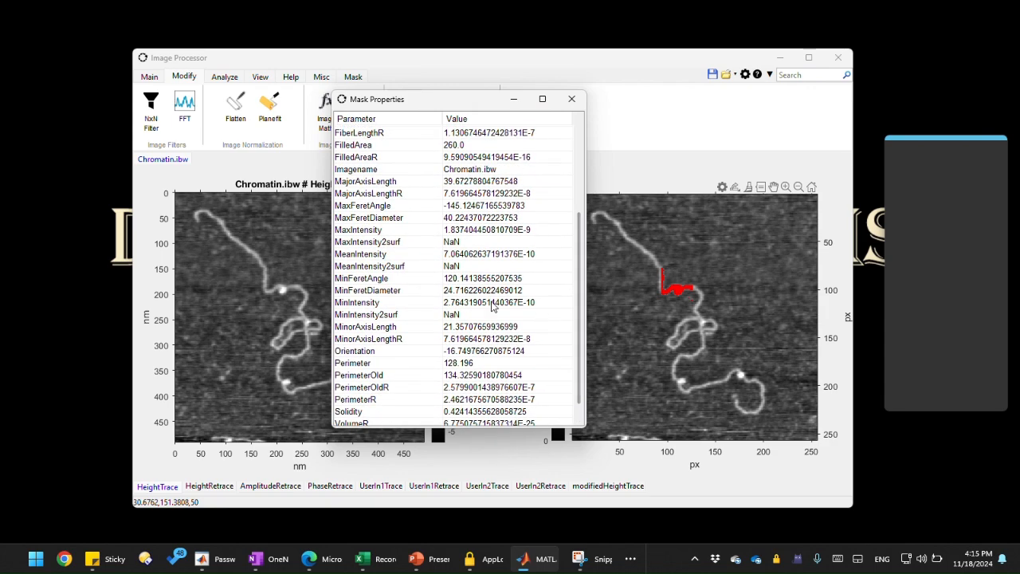
scroll(478, 302, up, 4)
scroll(409, 289, down, 3)
scroll(406, 286, up, 3)
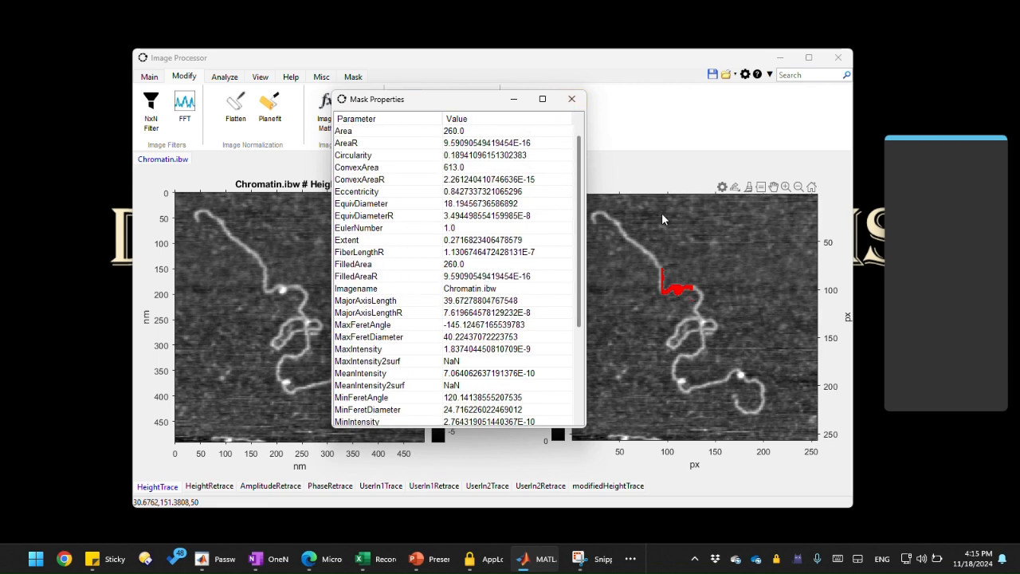
click(572, 98)
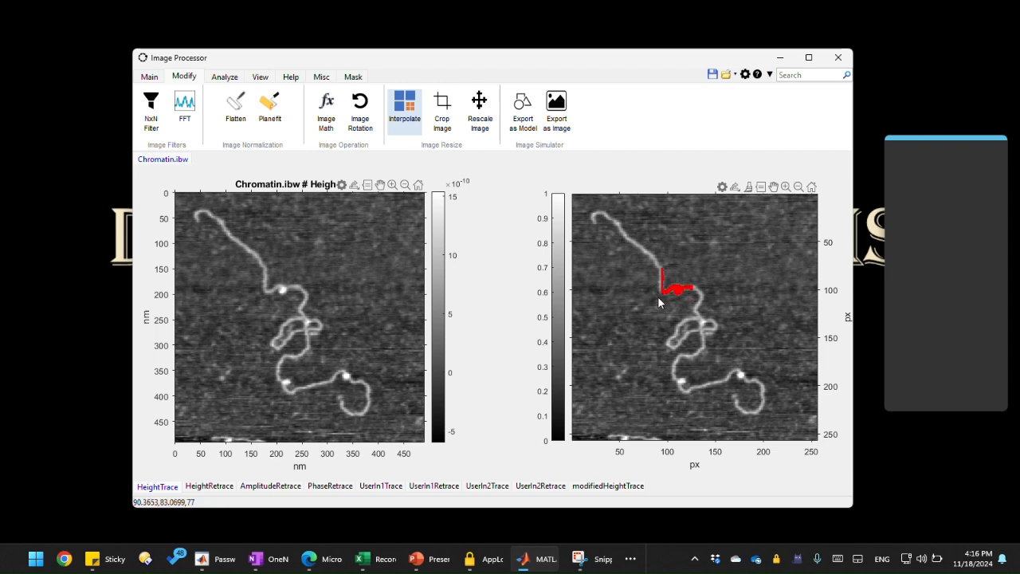
Step: Add the Morphology tool from the Mask tab to the Quick Access toolbar
click(353, 77)
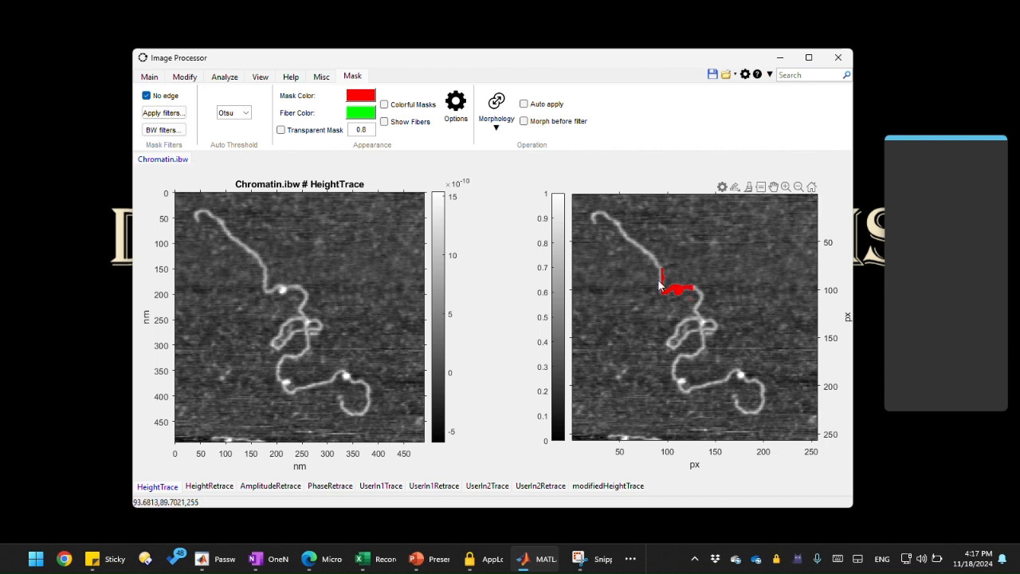
right_click(498, 105)
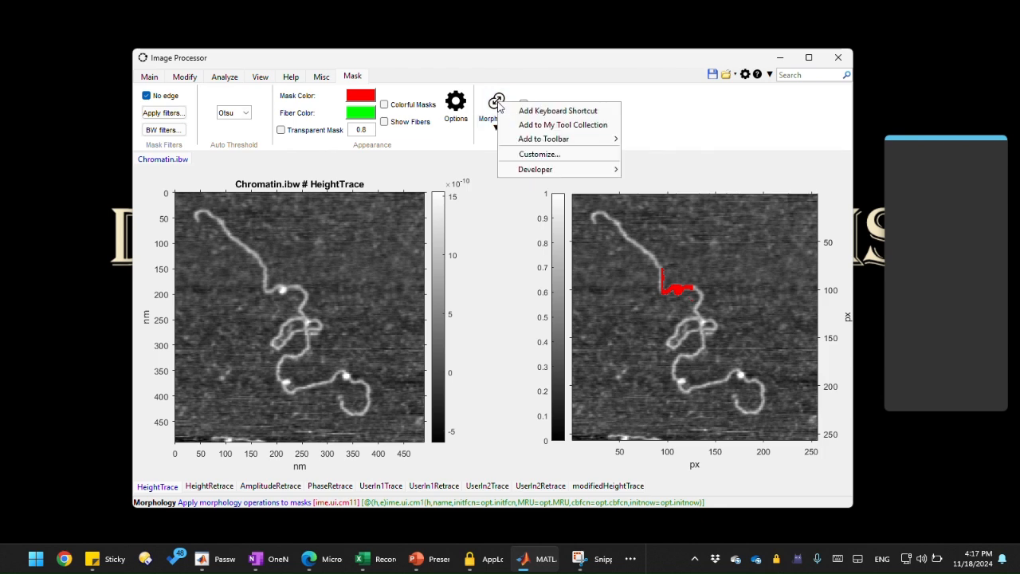
mouse_move(535, 138)
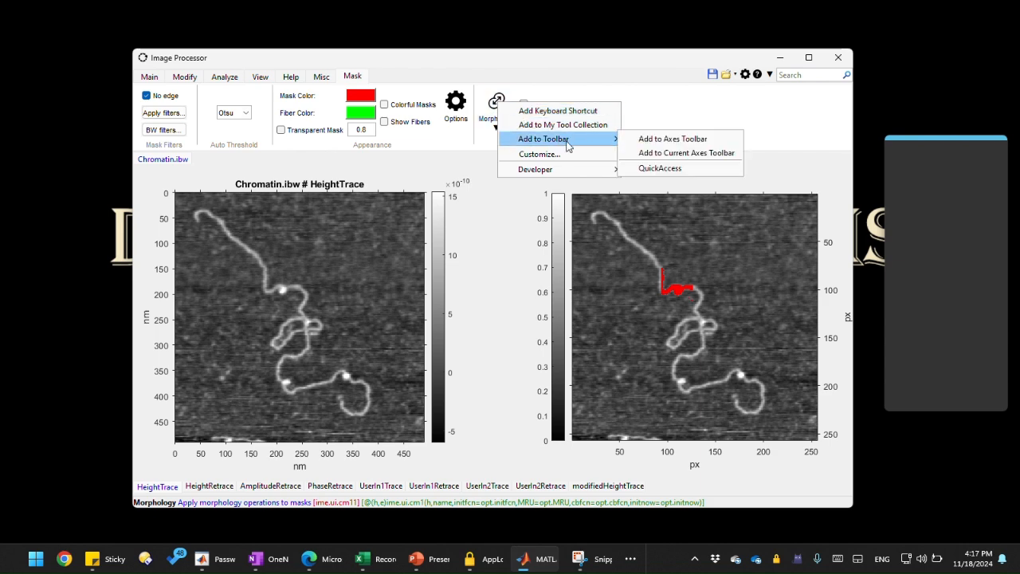
click(664, 169)
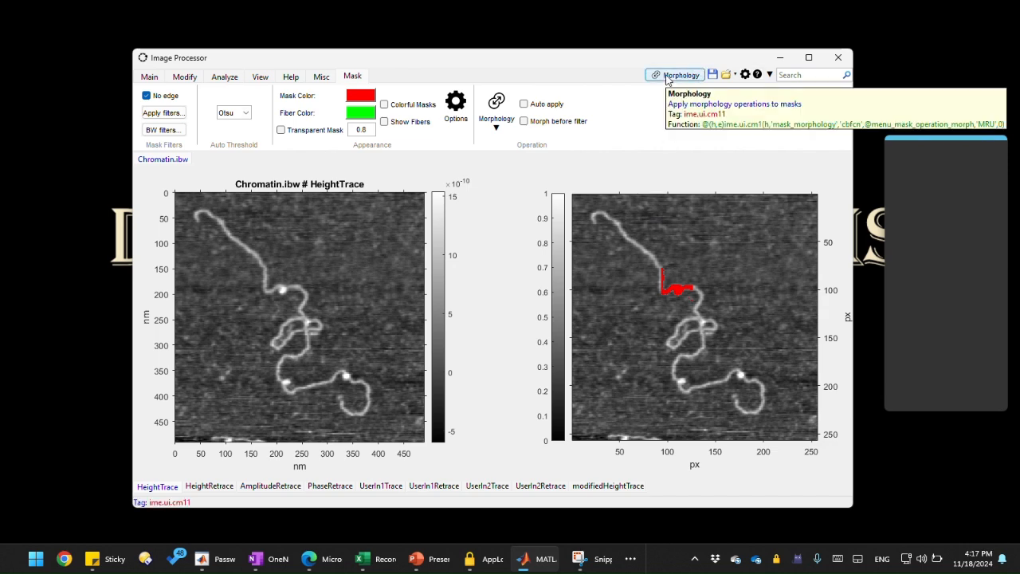
Step: Open the Morphology Operation dialog through the Quick Access Morphology button on the Main tab
click(151, 76)
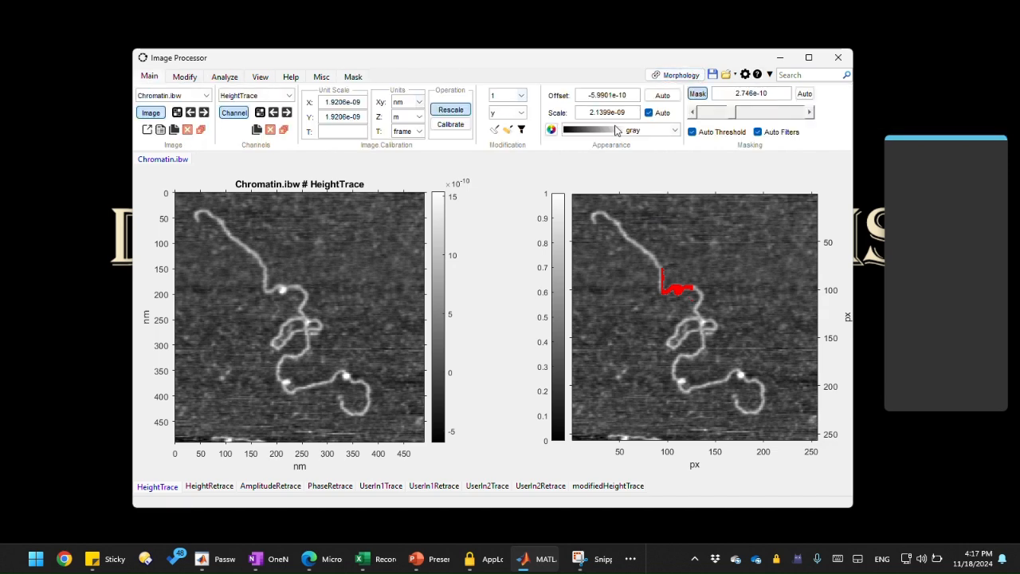
click(655, 79)
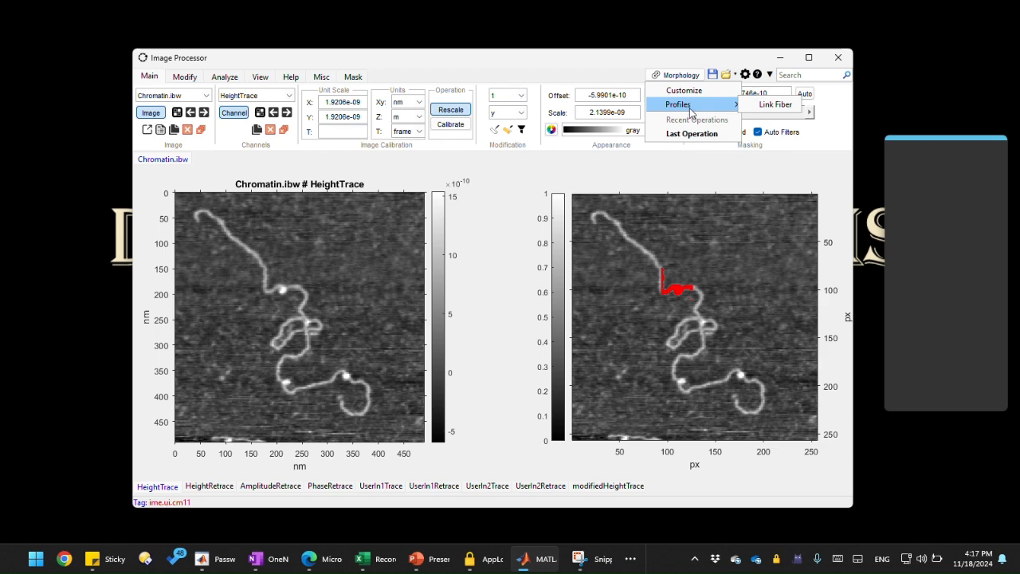
click(689, 94)
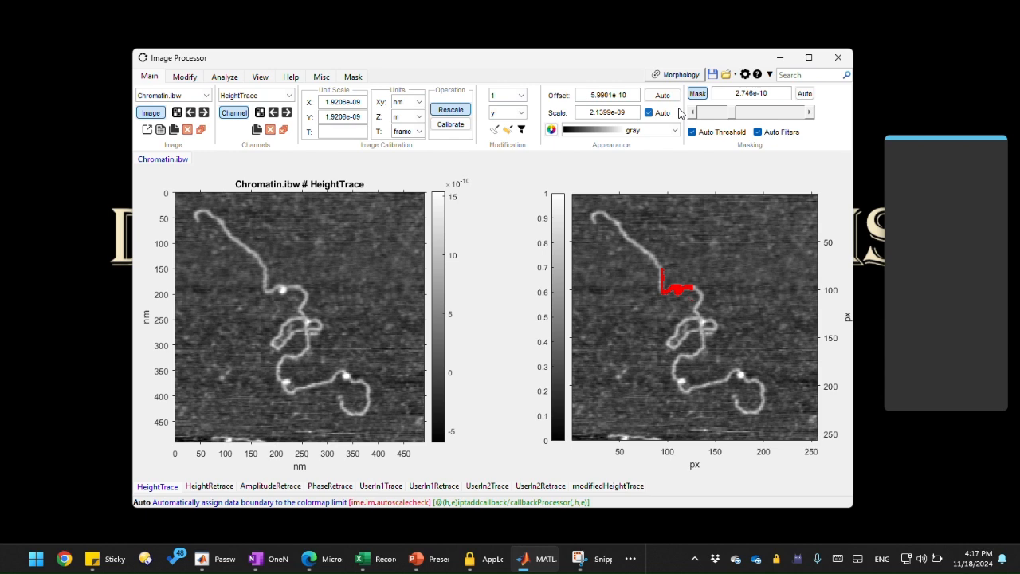
click(675, 74)
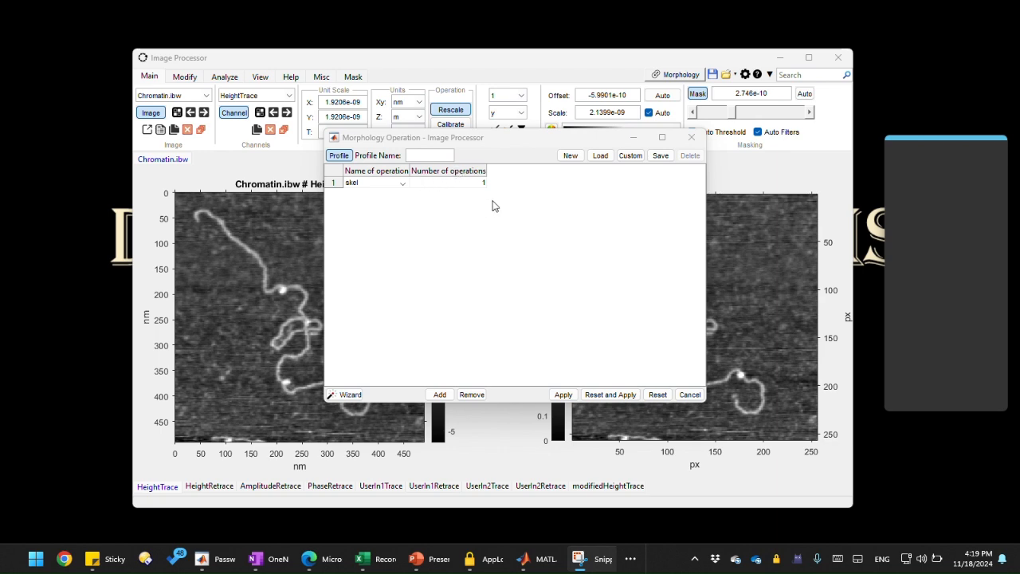
Step: Switch the Morphology Operation dialog to a custom script and load mask_ProteinDNA.m from the Sources > Scripts folder
click(628, 157)
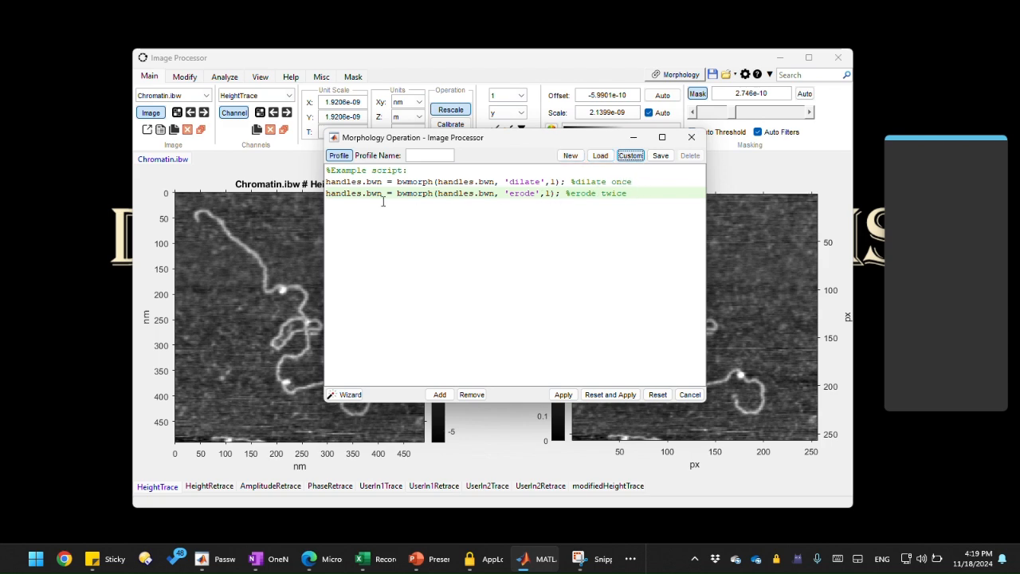
click(649, 196)
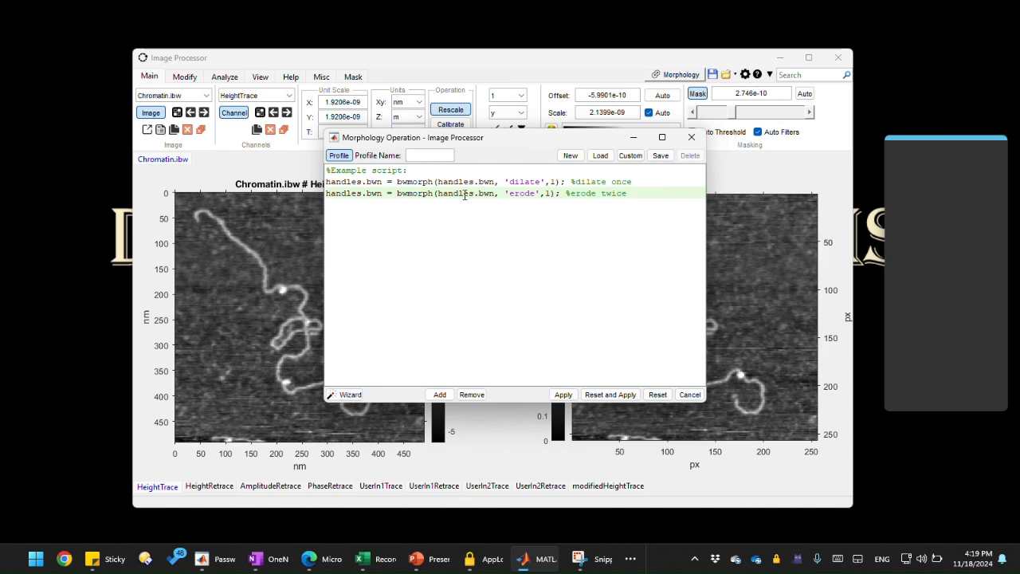
click(596, 159)
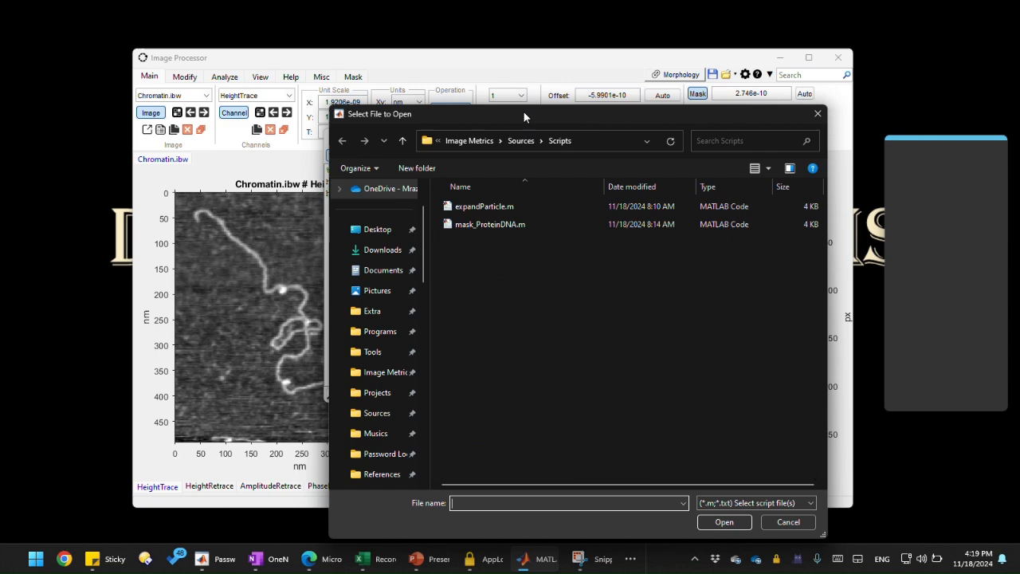
drag(523, 111, 446, 94)
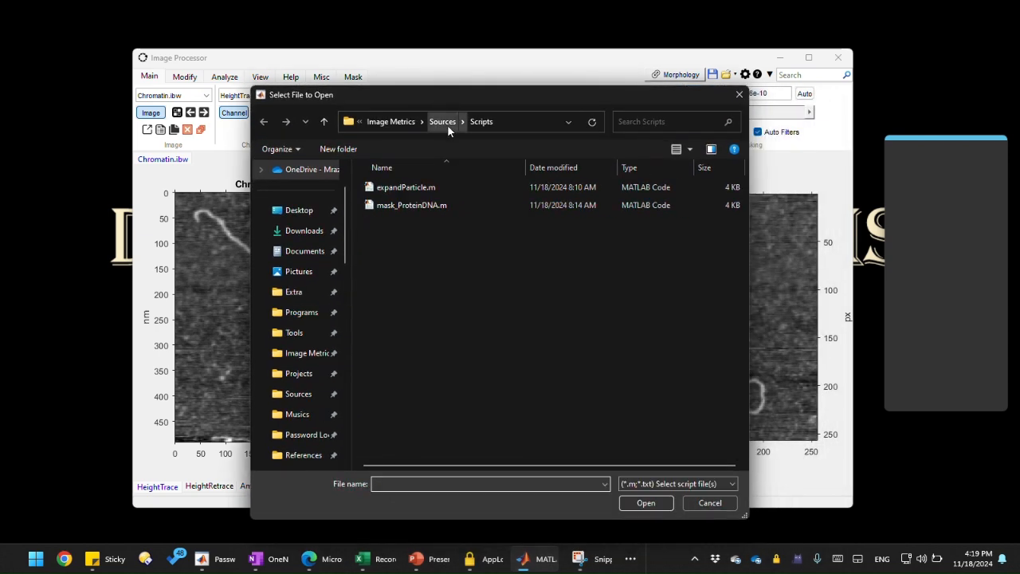
click(447, 124)
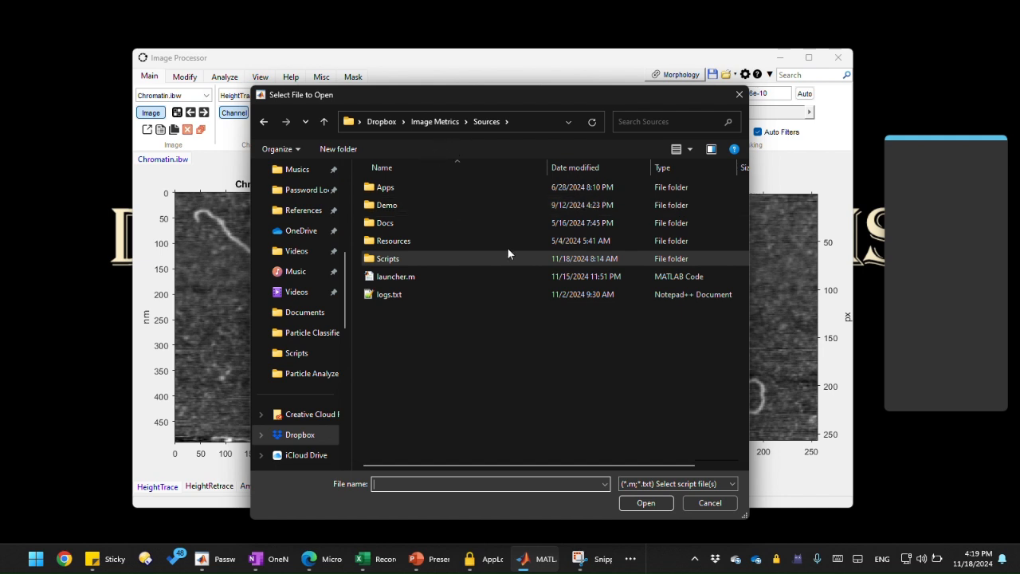
click(437, 260)
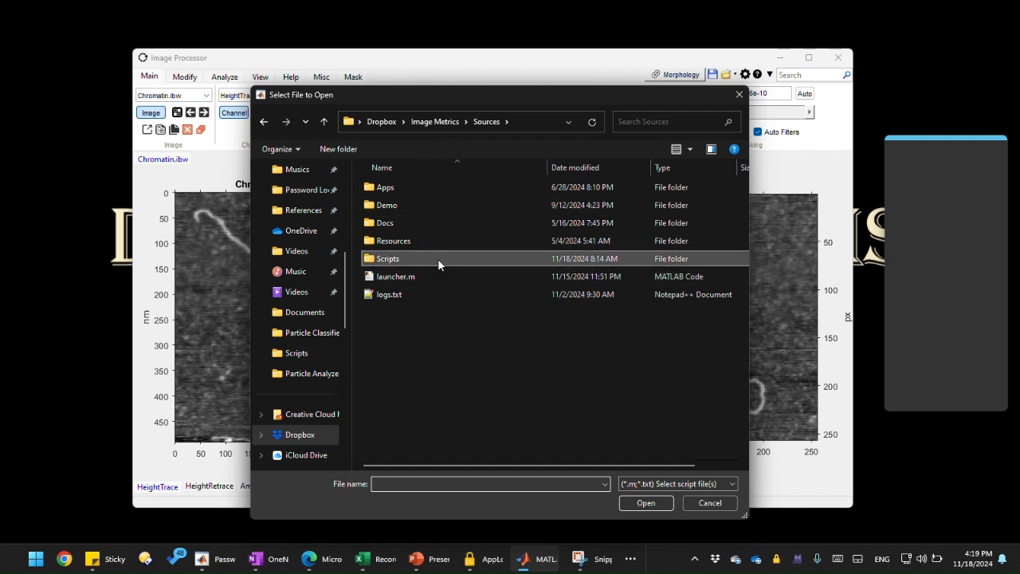
double_click(438, 263)
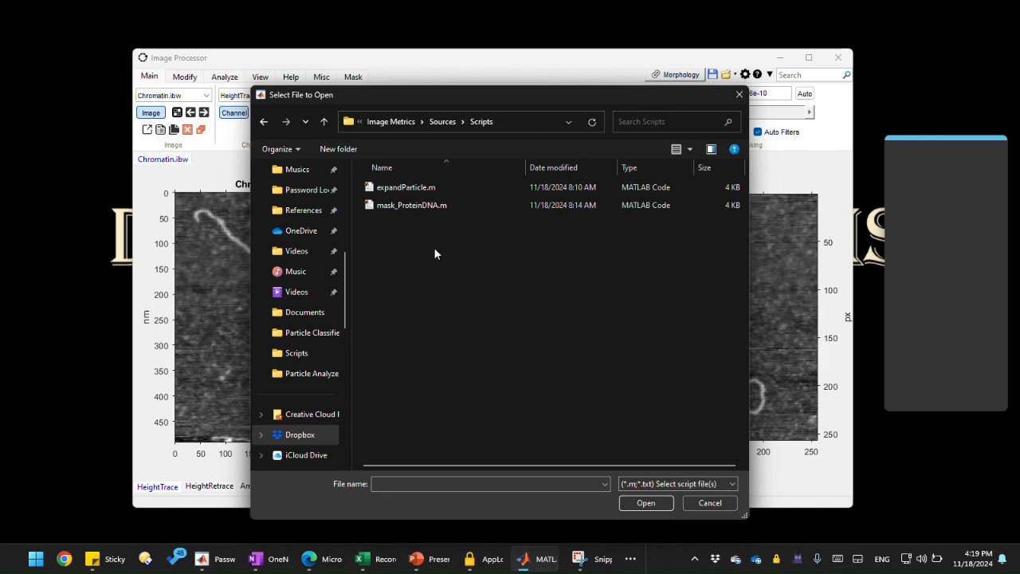
drag(531, 98, 376, 75)
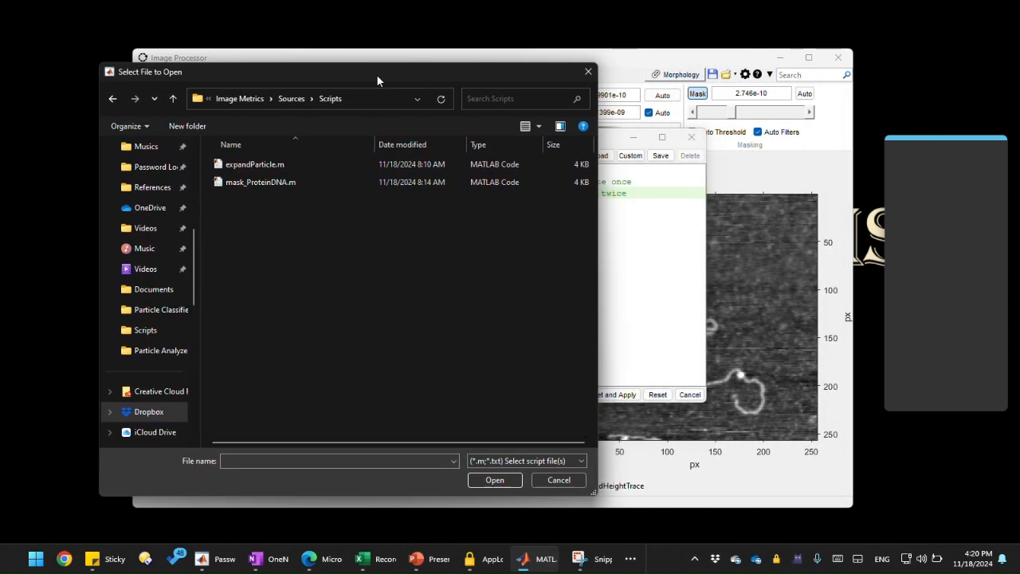
double_click(316, 185)
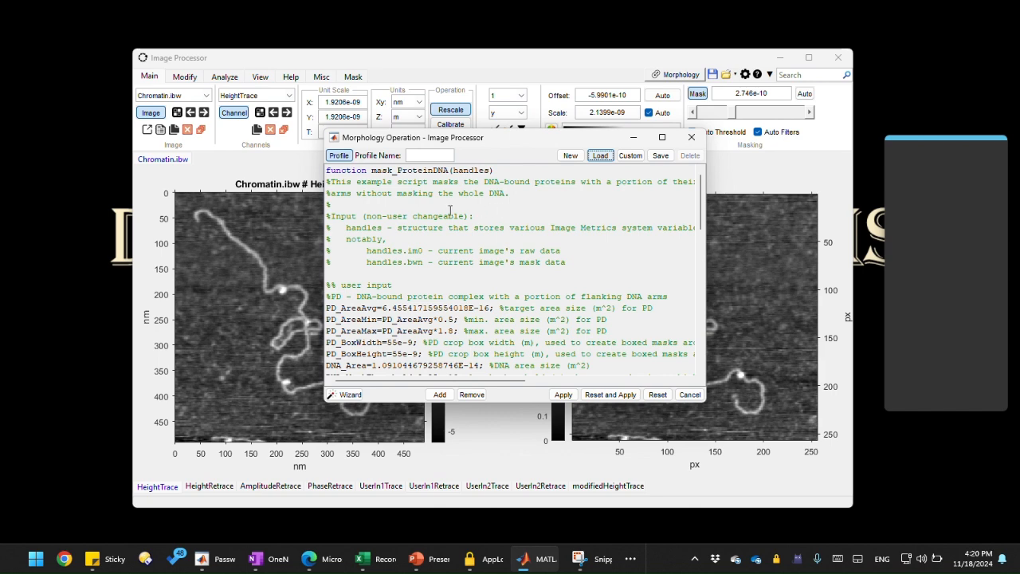
Step: Read through the loaded mask_ProteinDNA script code in the dialog
drag(369, 170, 573, 270)
click(570, 270)
scroll(569, 269, down, 5)
scroll(569, 268, down, 7)
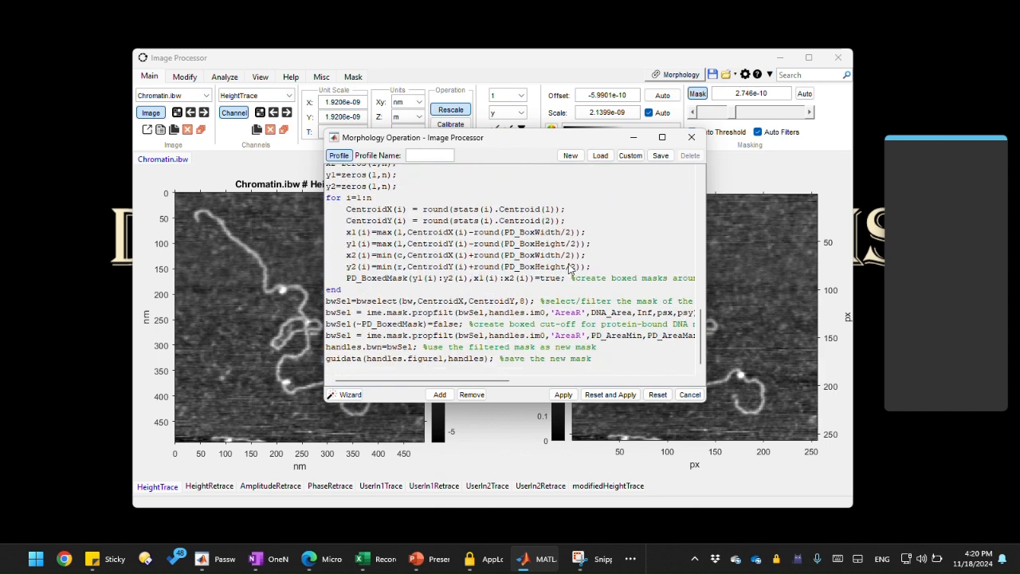
scroll(569, 269, up, 12)
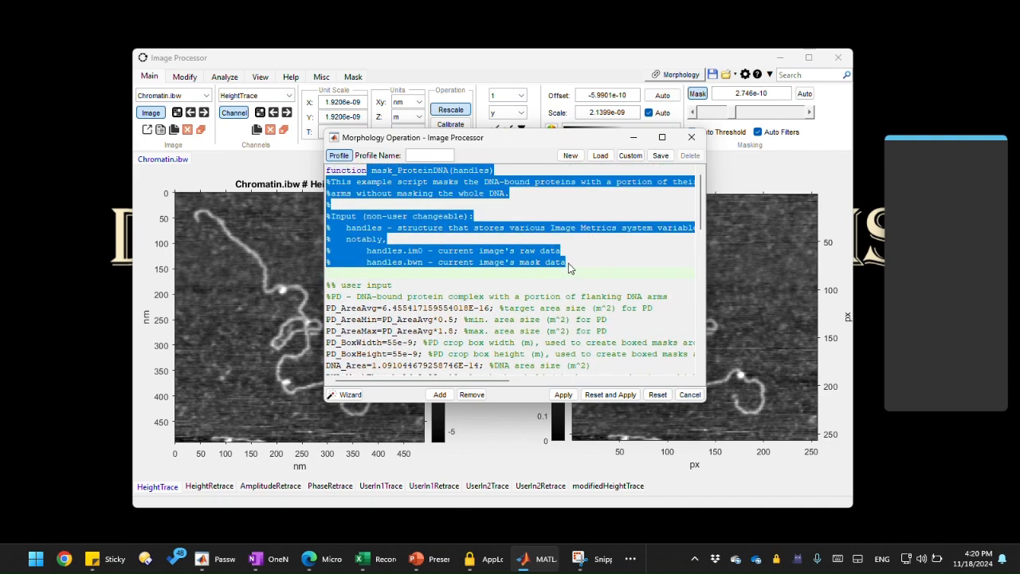
scroll(569, 268, down, 10)
scroll(569, 268, up, 10)
scroll(568, 266, down, 10)
scroll(568, 266, up, 10)
scroll(568, 266, down, 7)
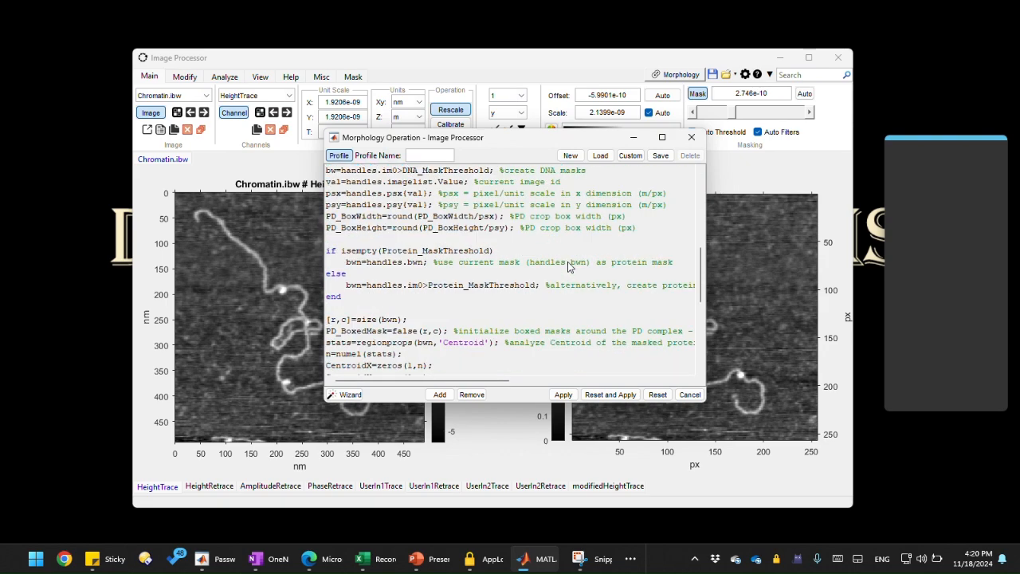
scroll(567, 261, up, 10)
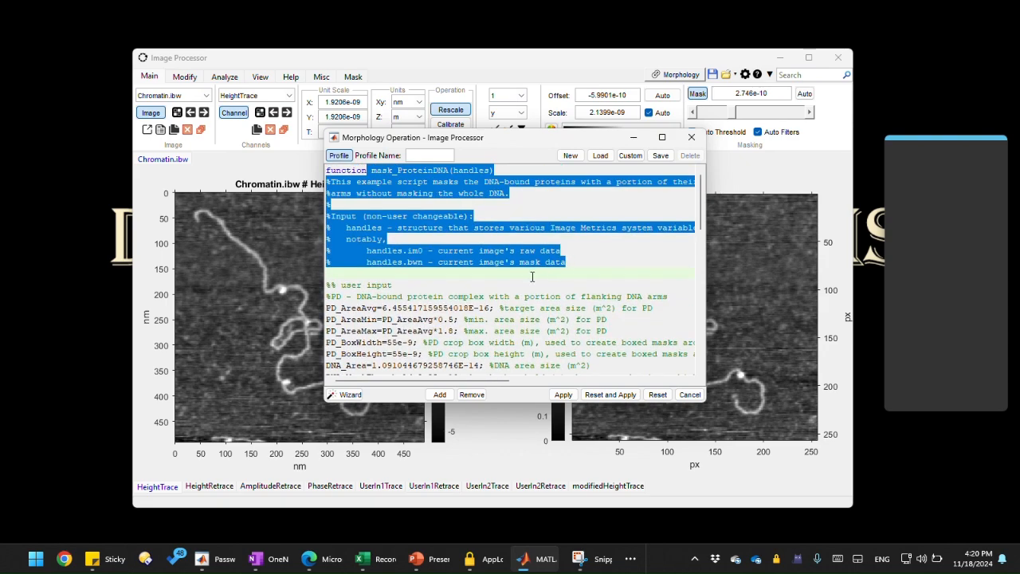
Step: Name the profile Mask Protein-DNA, save it, and close the Morphology Operation dialog
click(532, 277)
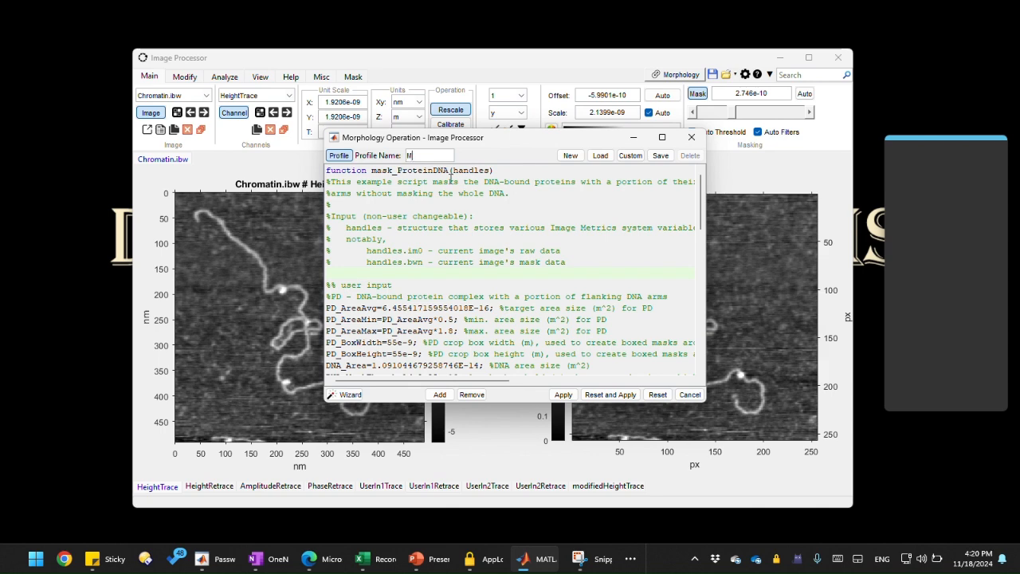
text(ask)
text( P)
text(rotein)
text(-DN)
text(A)
click(451, 178)
click(662, 157)
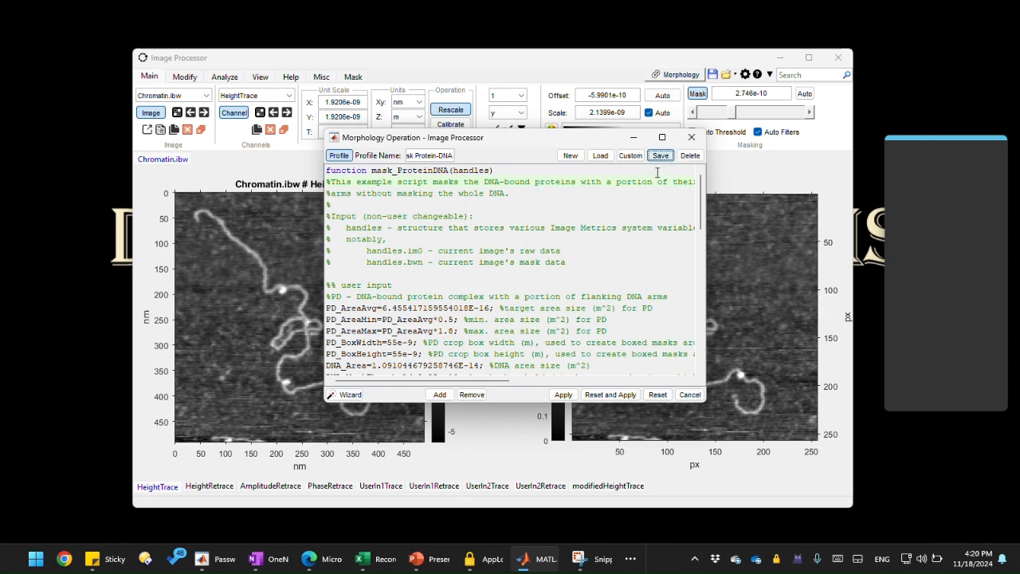
click(691, 137)
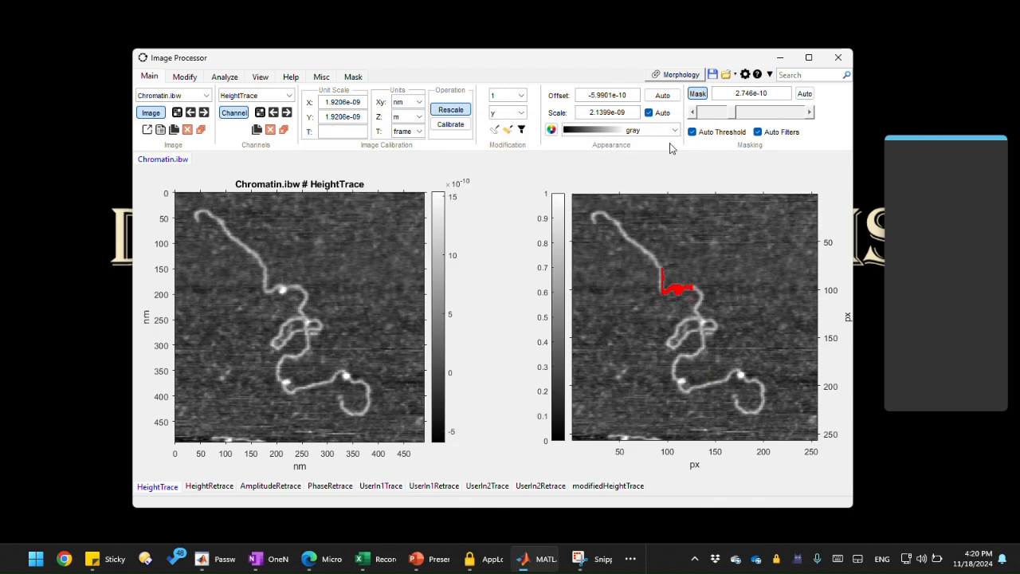
Step: Apply the saved Mask Protein-DNA morphology profile to the current mask
click(679, 75)
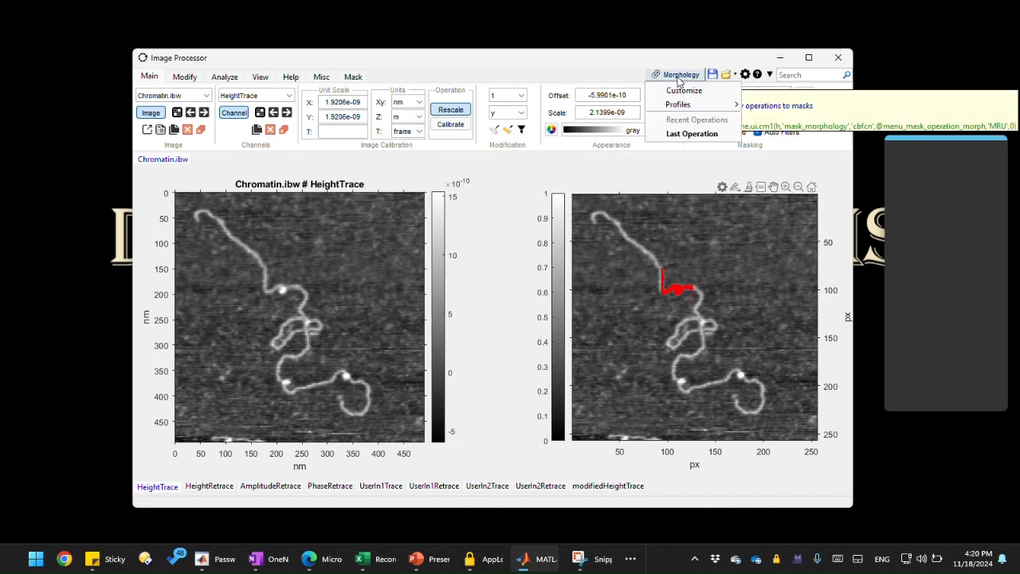
mouse_move(678, 105)
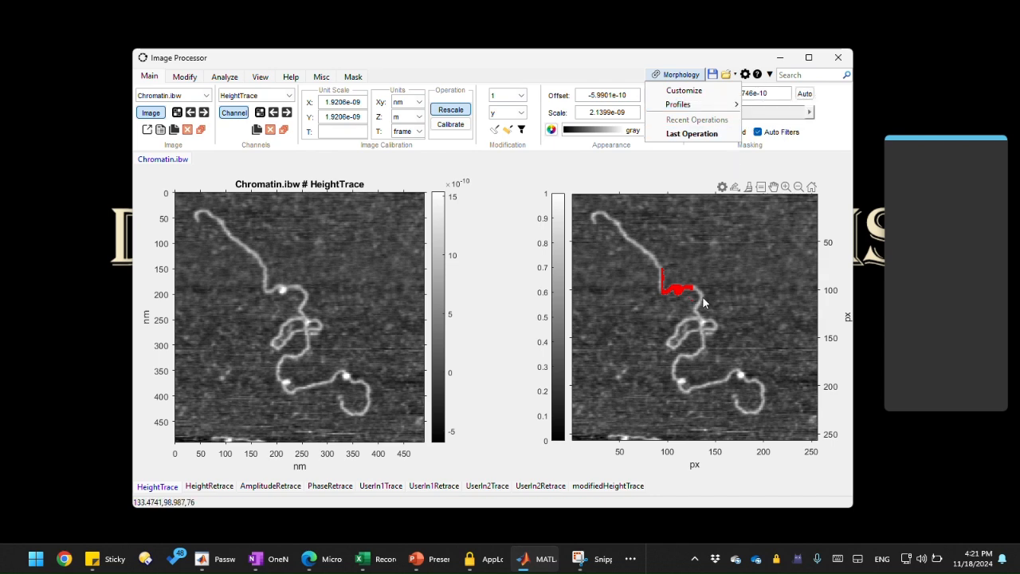
mouse_move(719, 106)
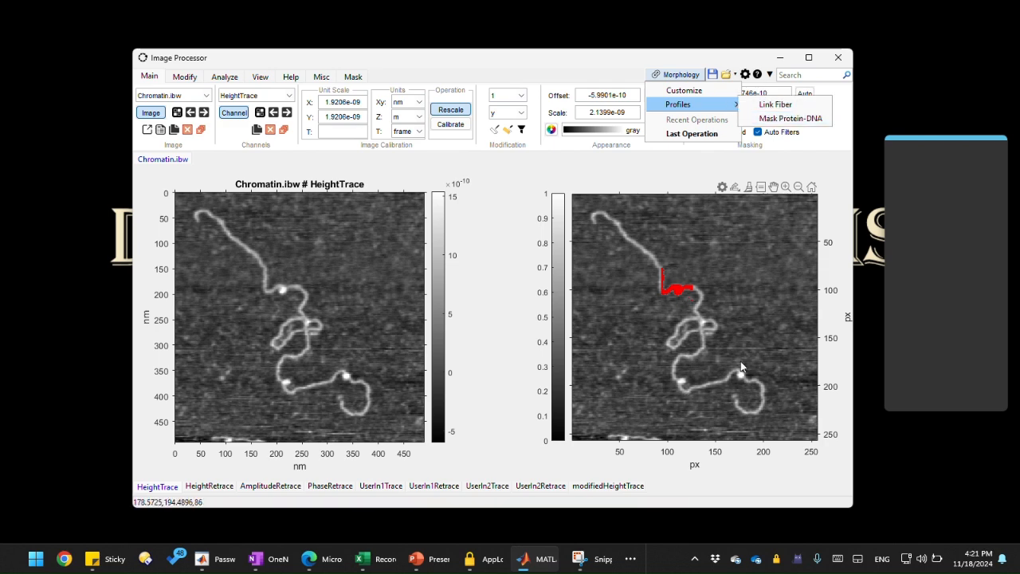
click(790, 118)
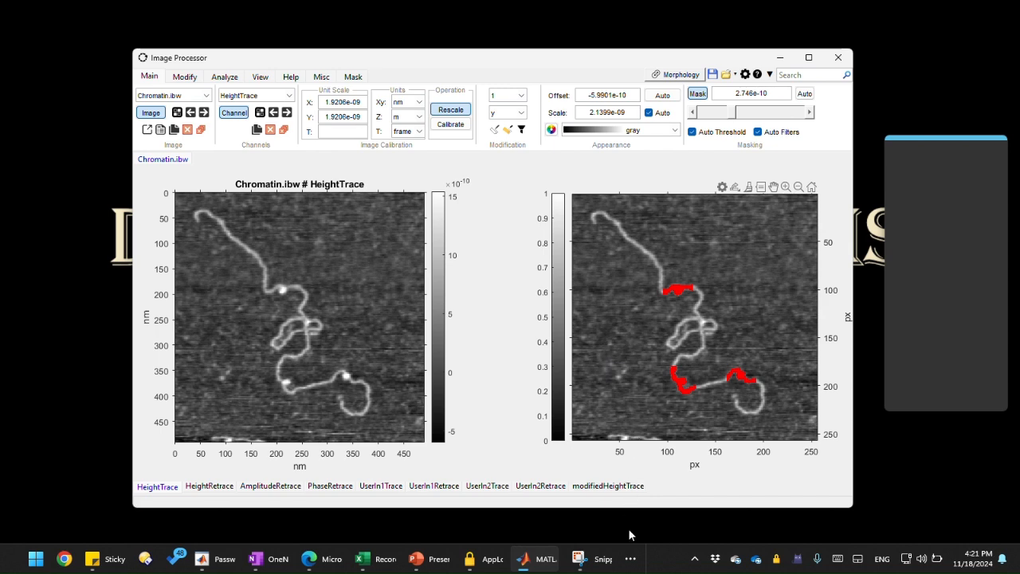
Step: Switch to Notepad++ showing the mask_ProteinDNA.m script
click(631, 558)
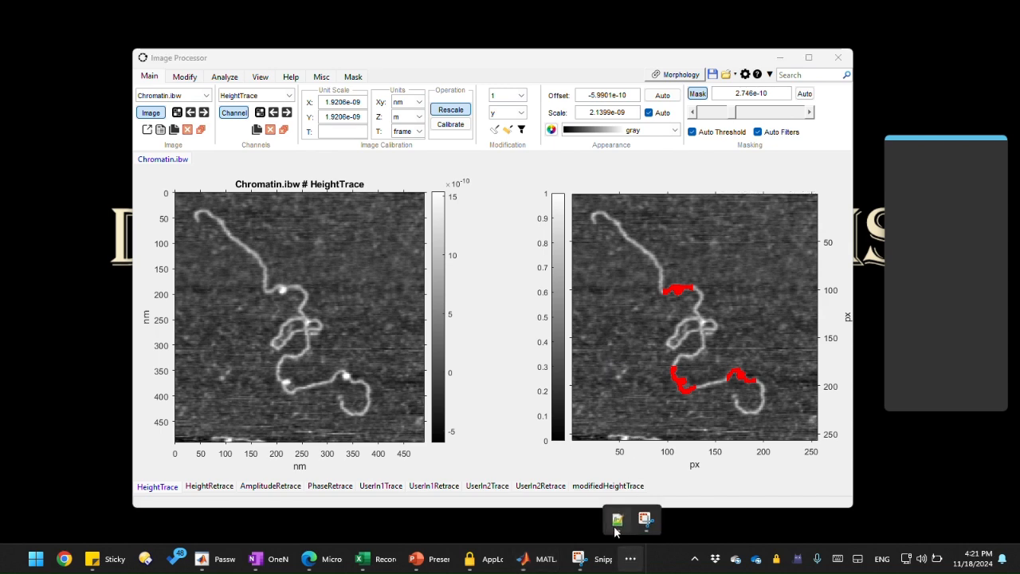
click(616, 519)
click(594, 323)
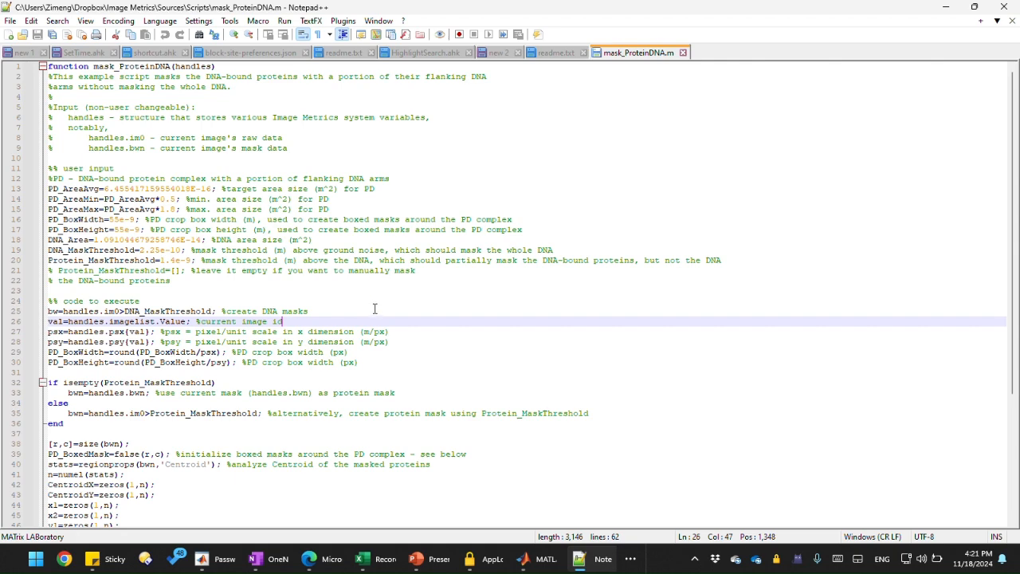
Step: Examine the user input parameters and code sections of the mask_ProteinDNA.m script
scroll(375, 310, down, 6)
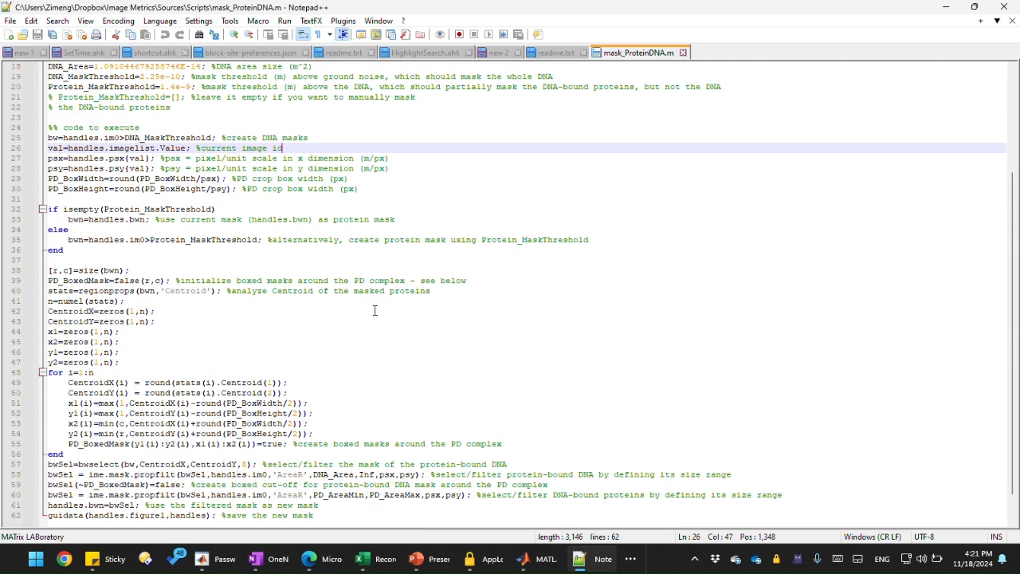
scroll(374, 309, up, 6)
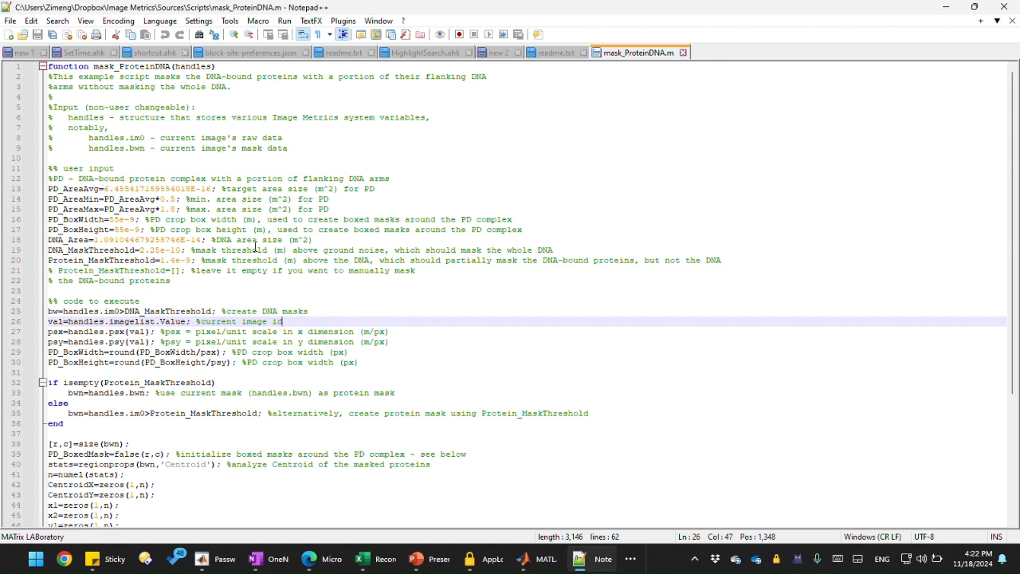
click(165, 167)
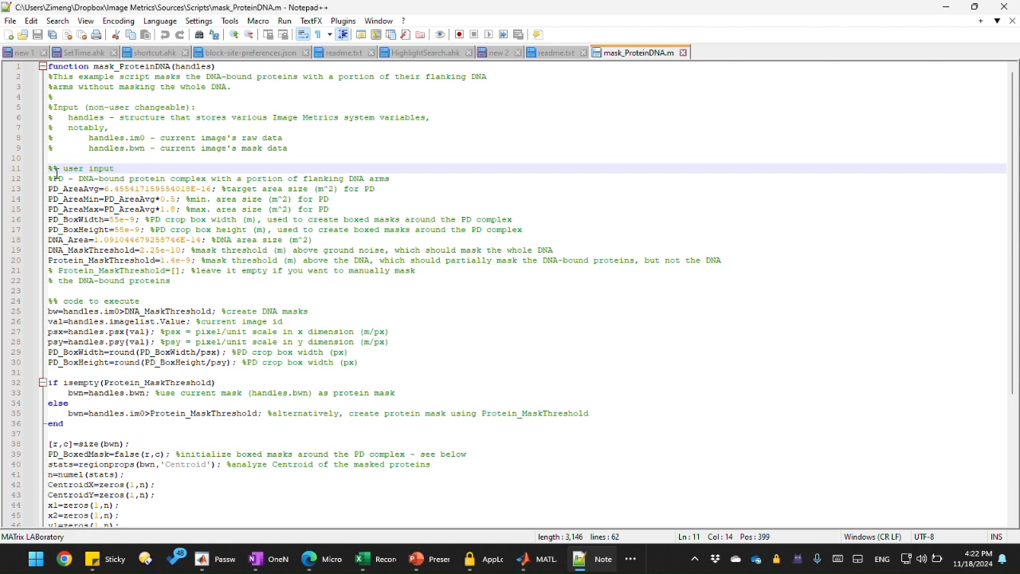
drag(56, 171, 117, 169)
click(148, 239)
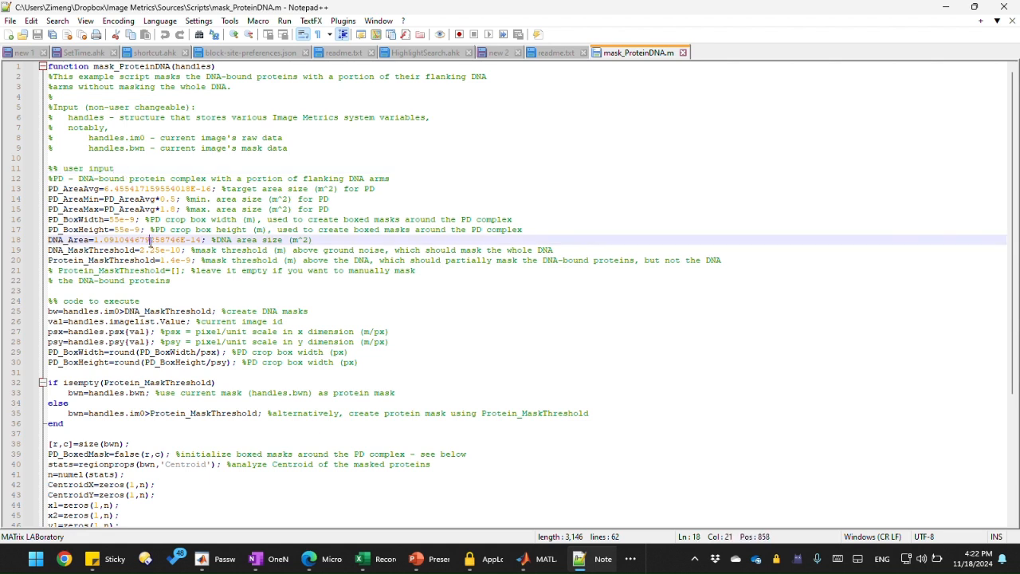
click(160, 260)
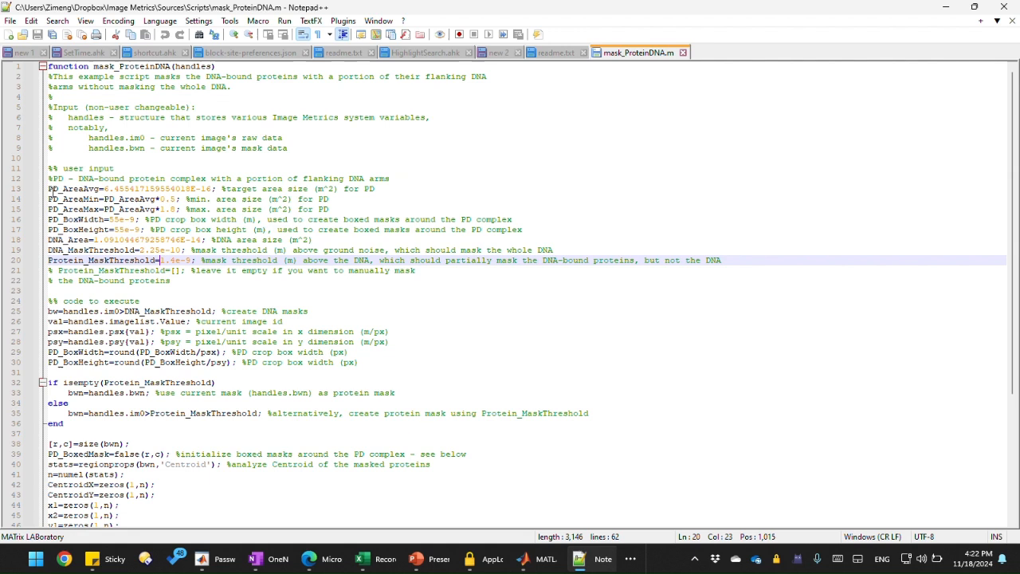
drag(49, 190, 196, 259)
click(158, 241)
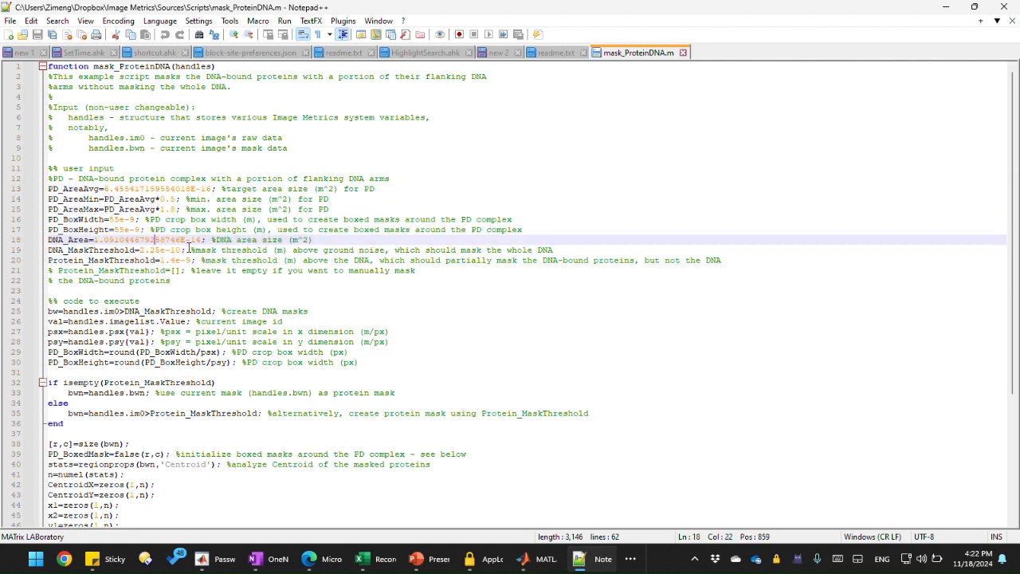
click(189, 248)
click(197, 258)
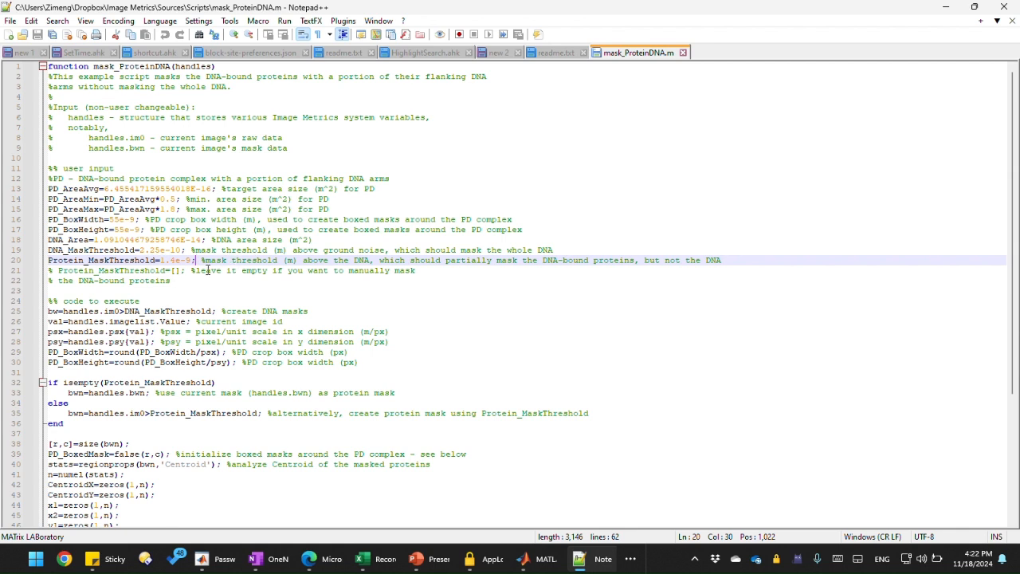
drag(63, 301, 153, 301)
click(147, 299)
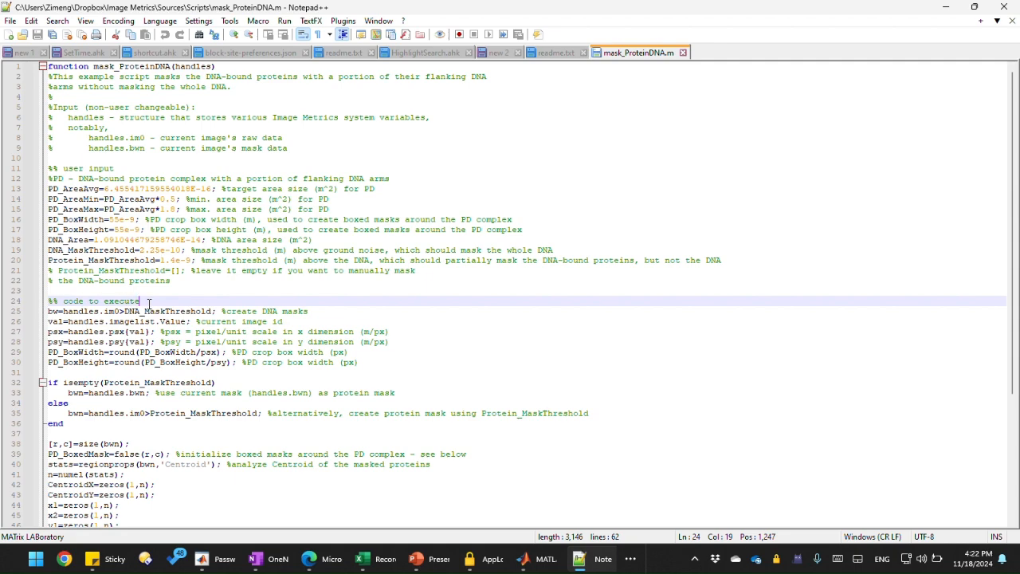
scroll(149, 299, down, 6)
scroll(149, 300, up, 6)
drag(49, 189, 203, 260)
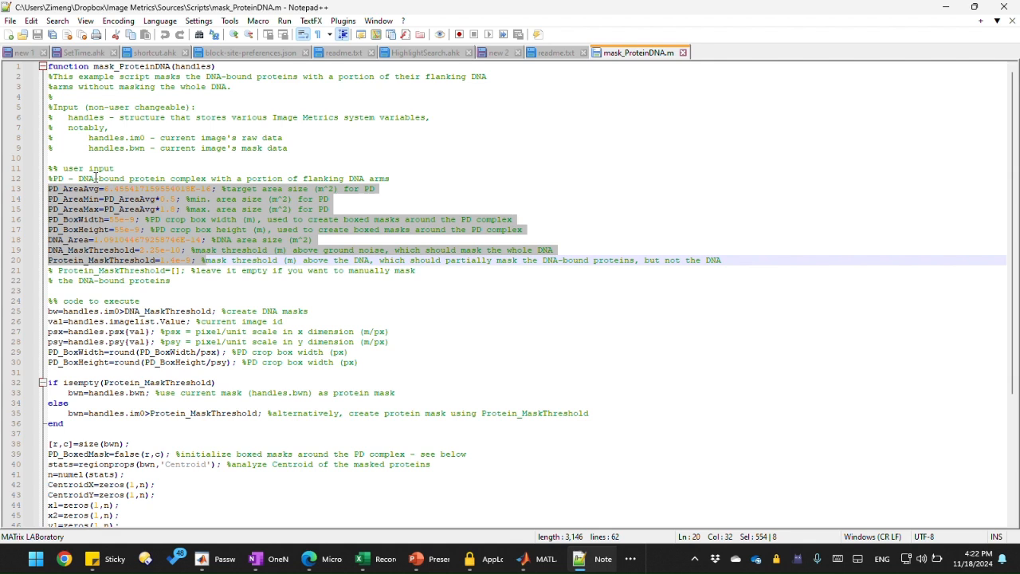
click(119, 178)
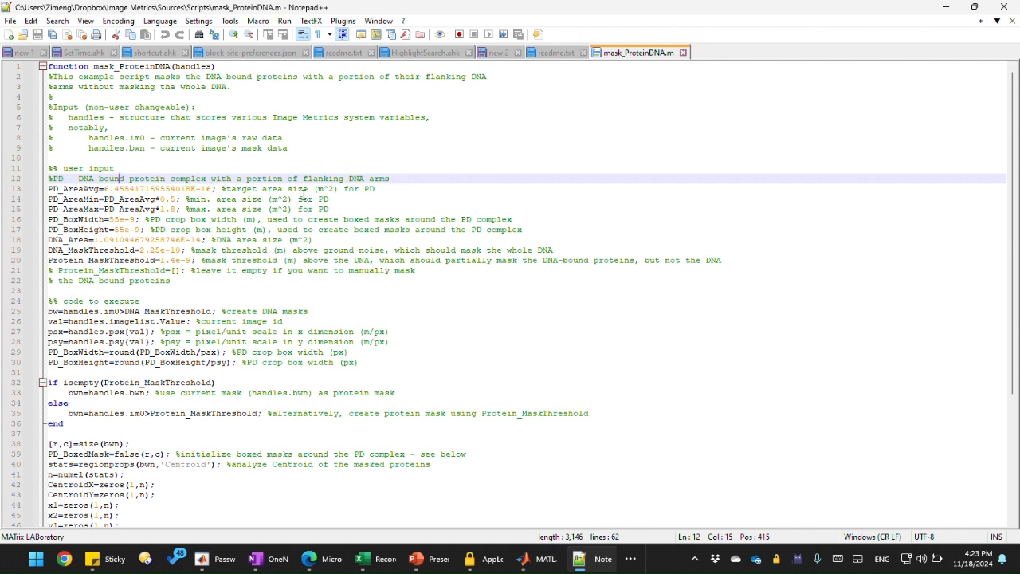
Step: Return to the image window and re-mask the whole DNA fiber with the automatic threshold
click(944, 12)
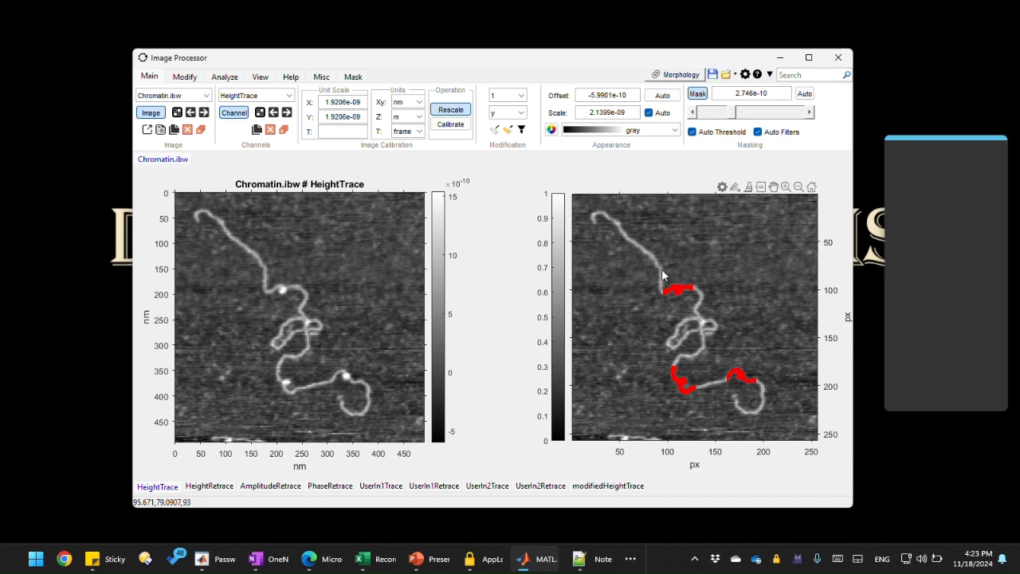
drag(661, 270, 692, 305)
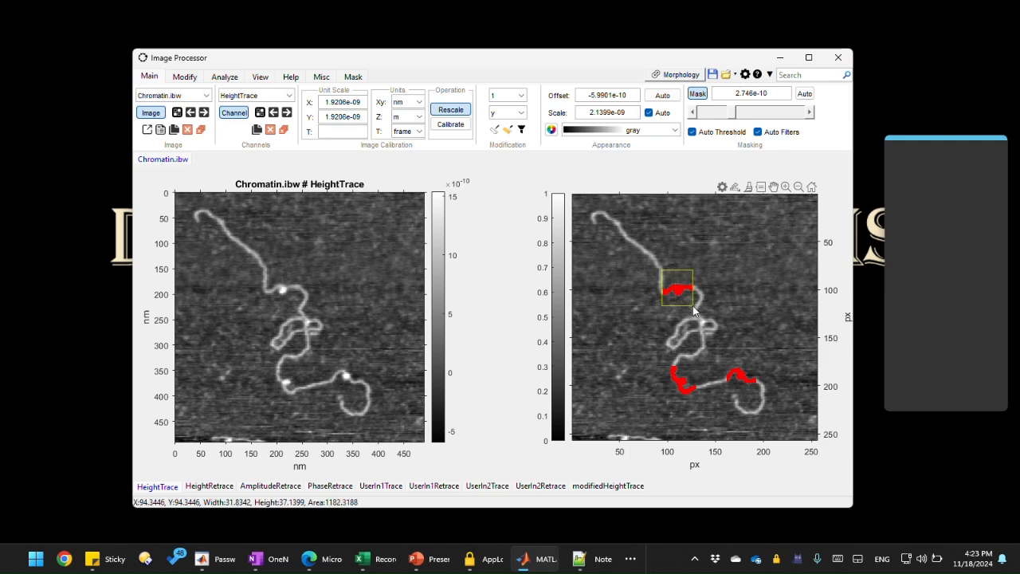
right_click(692, 305)
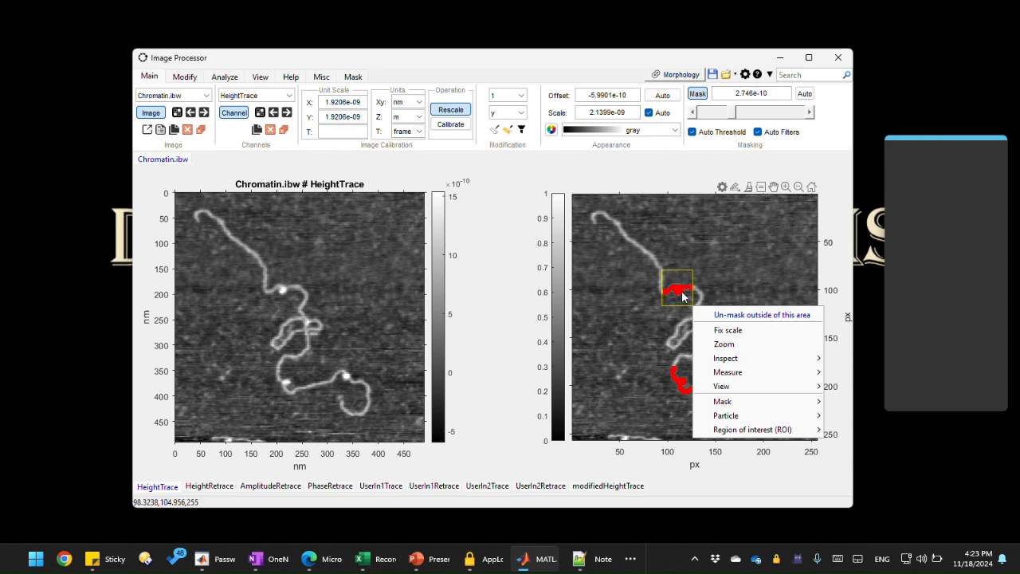
click(720, 276)
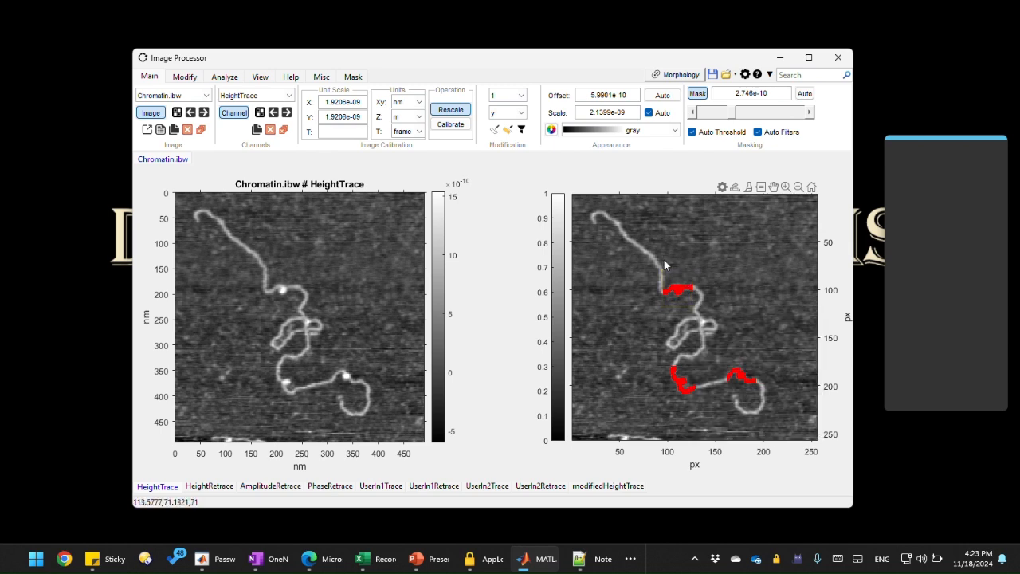
click(804, 94)
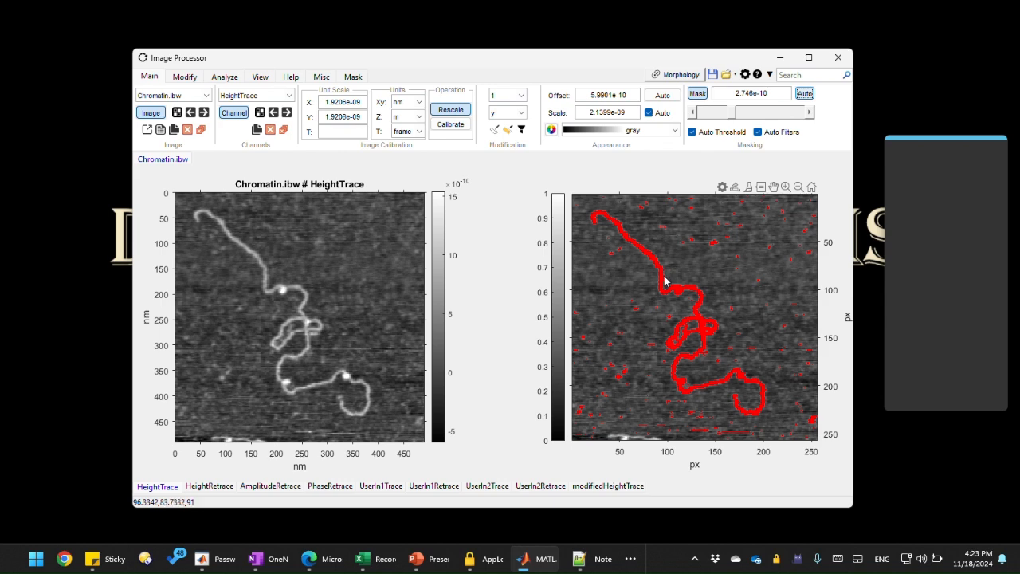
Step: Draw a box around the upper protein-bound segment and un-mask everything outside that area
drag(664, 273, 691, 309)
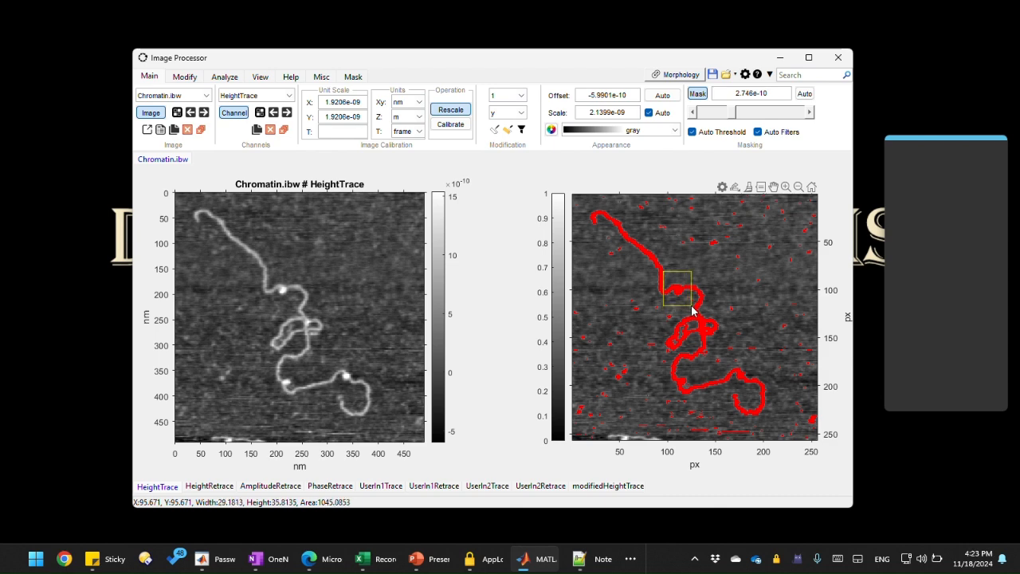
drag(691, 310, 692, 304)
drag(692, 306, 694, 308)
right_click(693, 311)
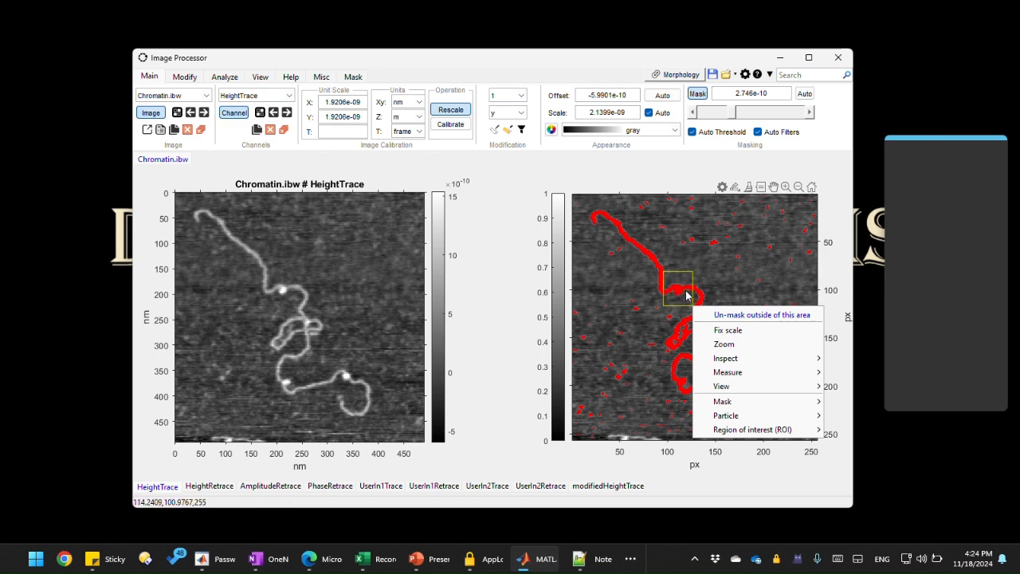
click(741, 315)
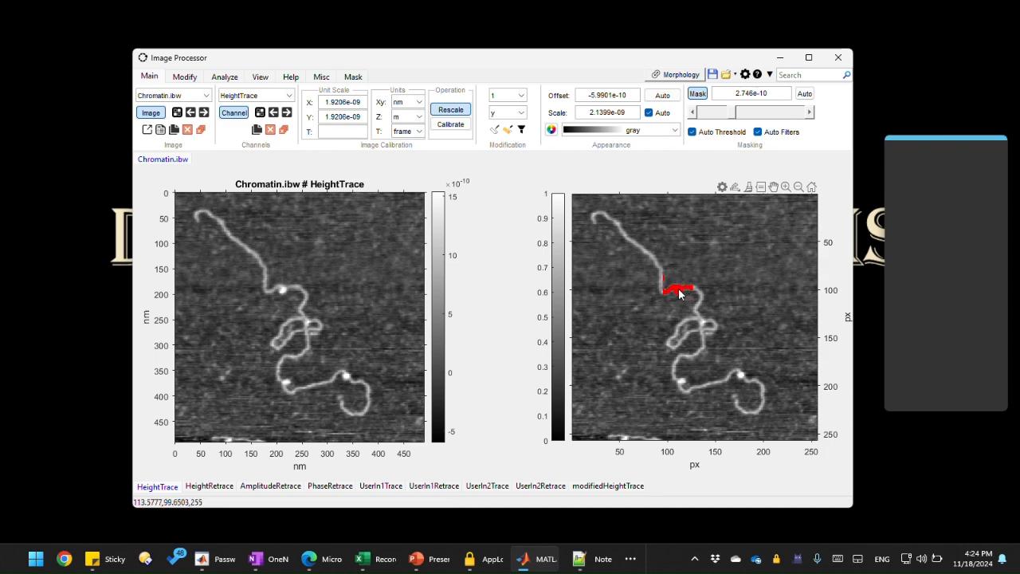
Step: Open the remaining mask's properties and select its AreaR value
right_click(679, 293)
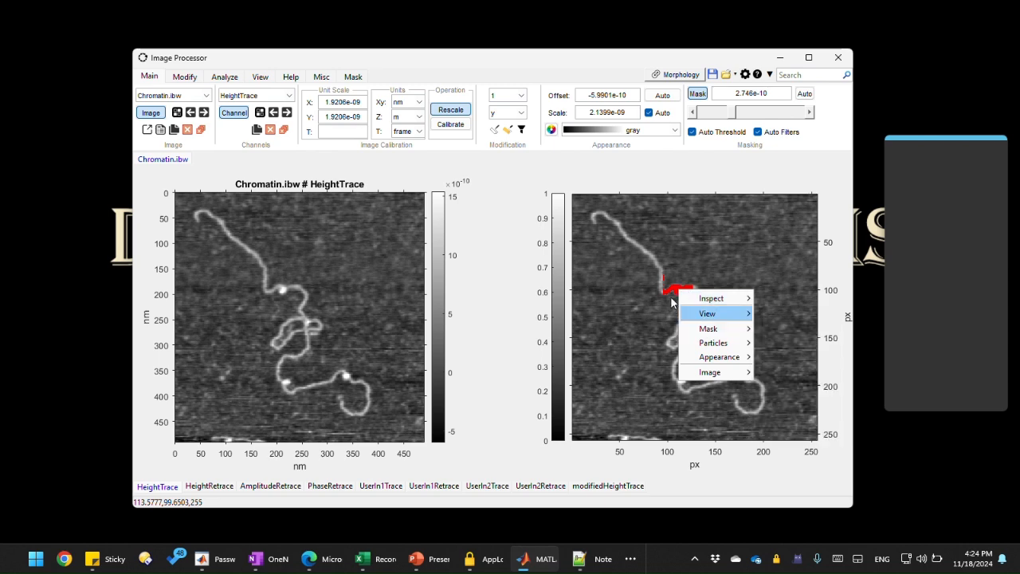
mouse_move(701, 329)
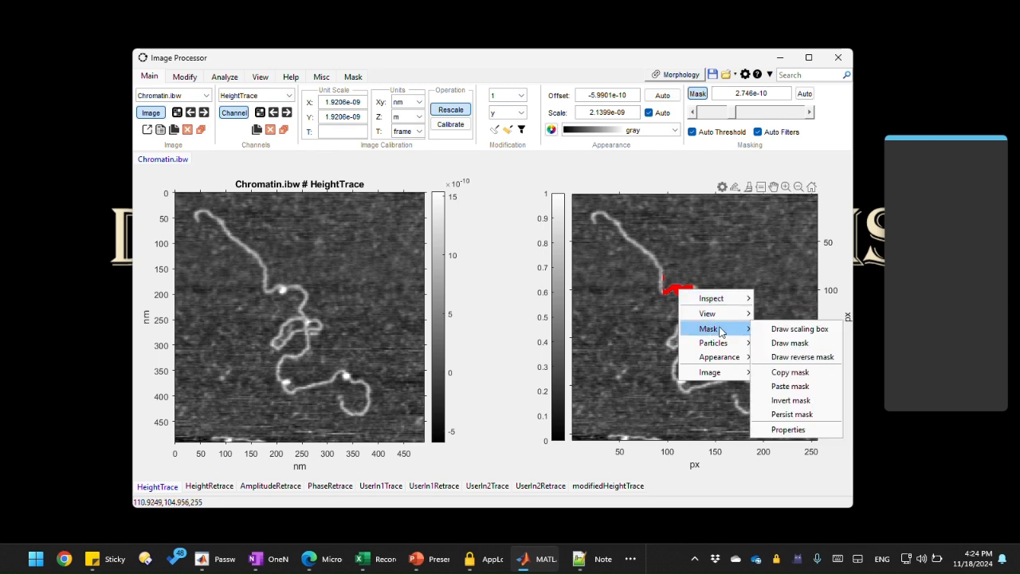
click(785, 430)
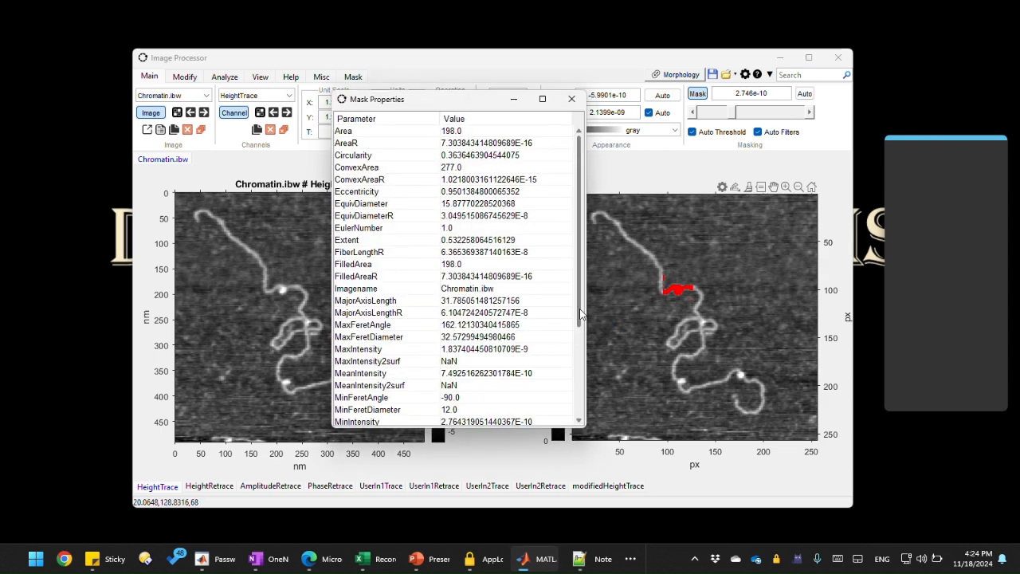
click(373, 132)
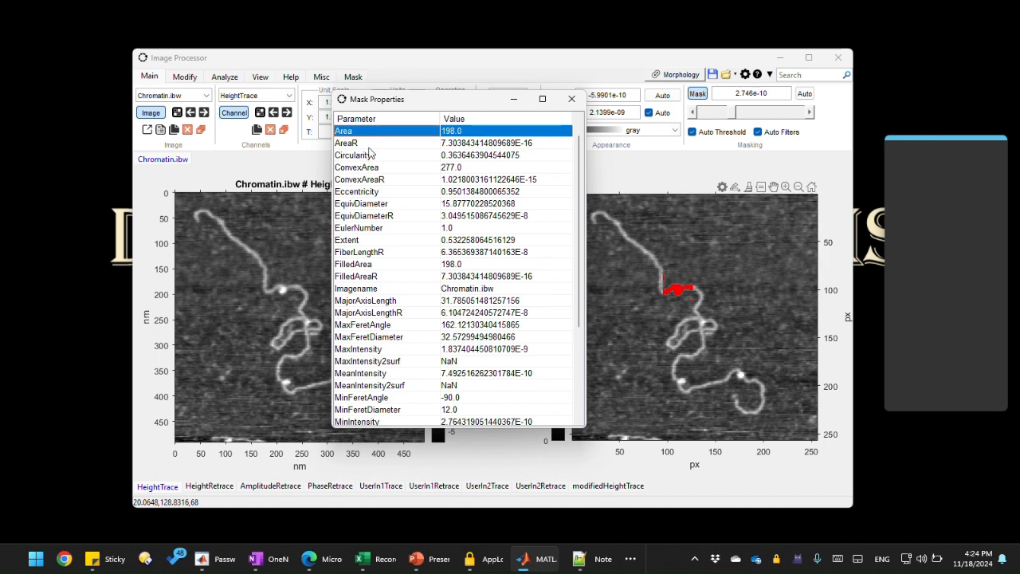
click(376, 144)
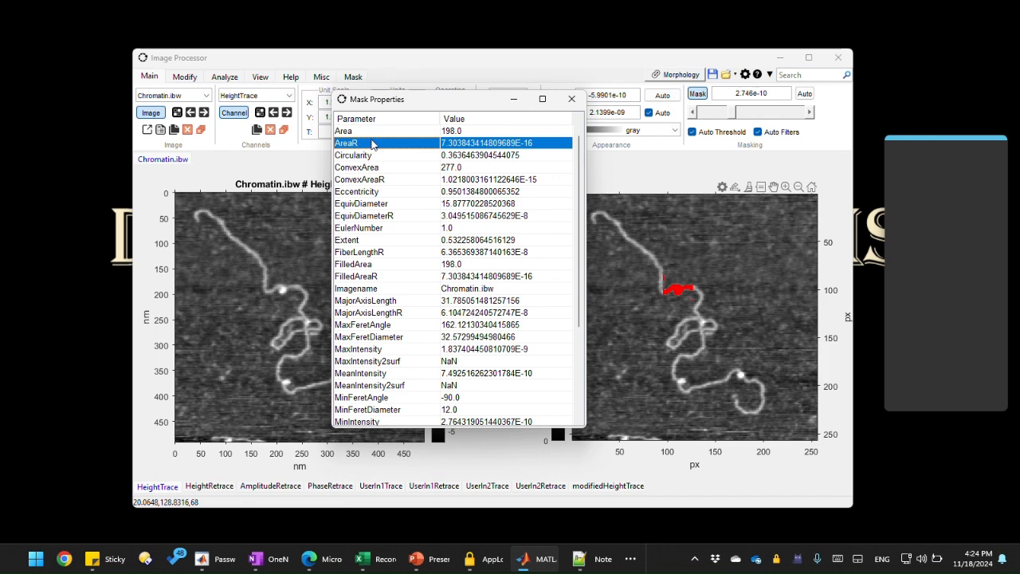
click(370, 132)
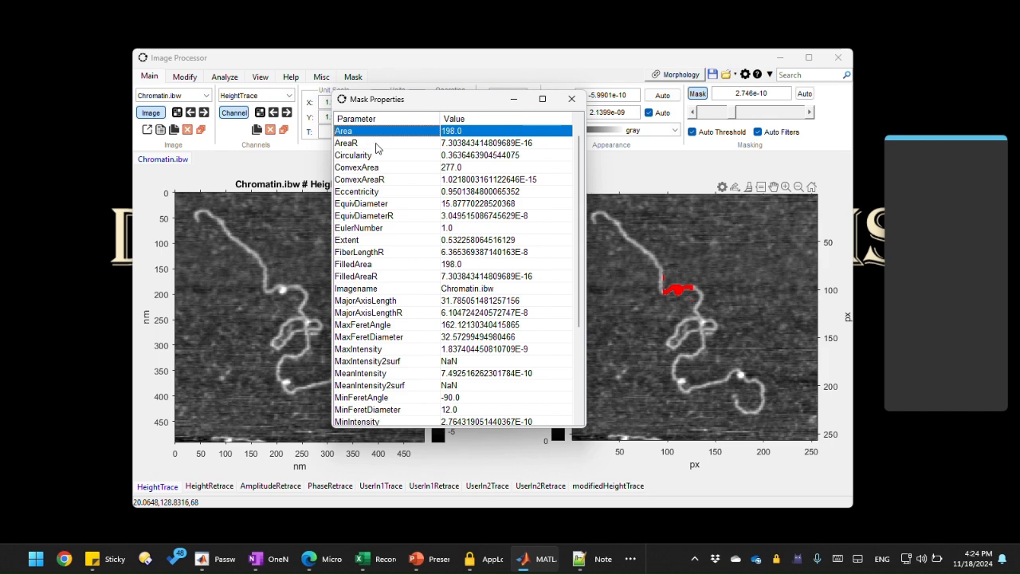
click(379, 145)
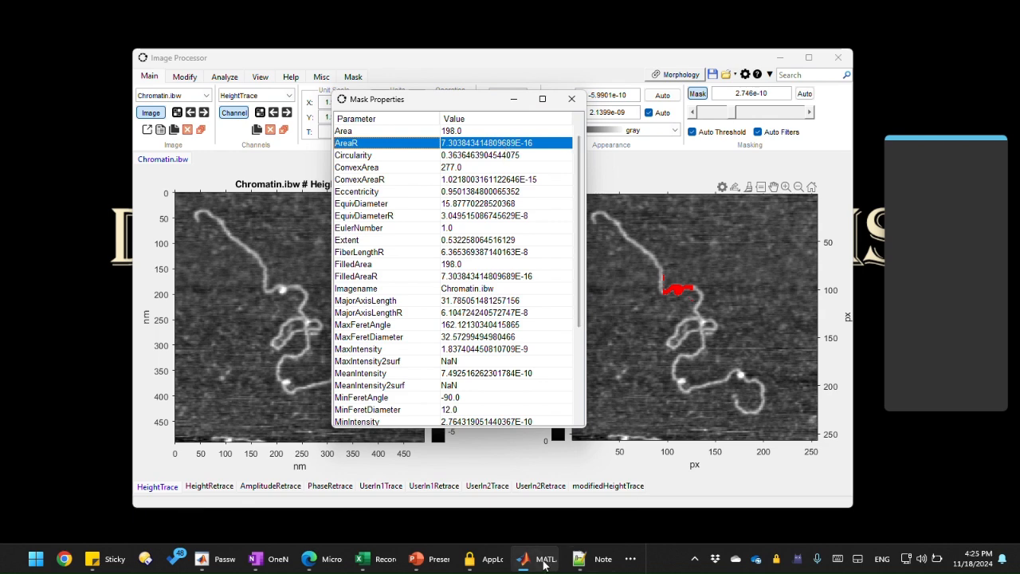
Step: In the mask_ProteinDNA.m script, set PD_AreaAvg to the copied AreaR value 7.303843414809689E-16
mouse_move(545, 564)
click(579, 559)
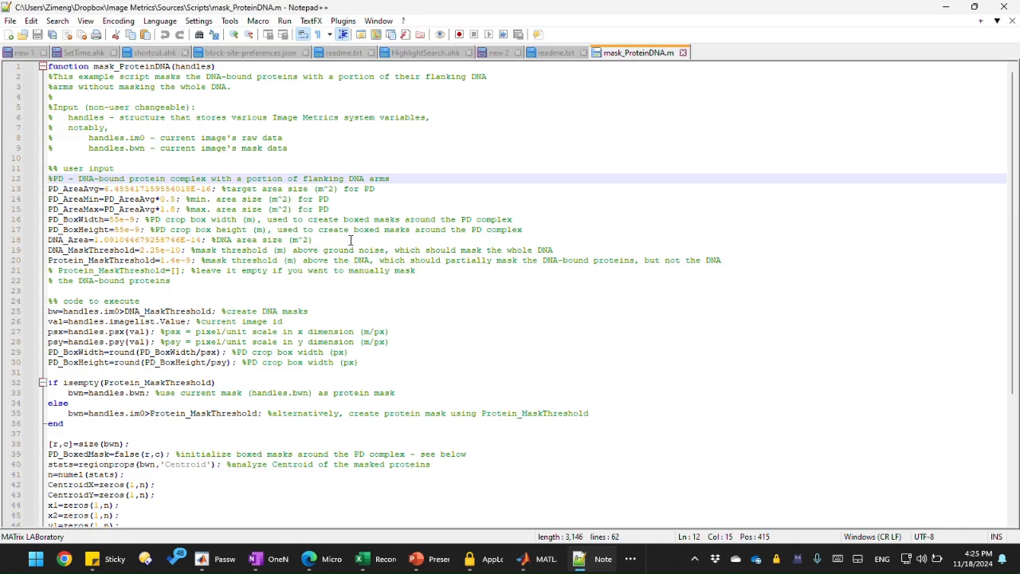
click(424, 191)
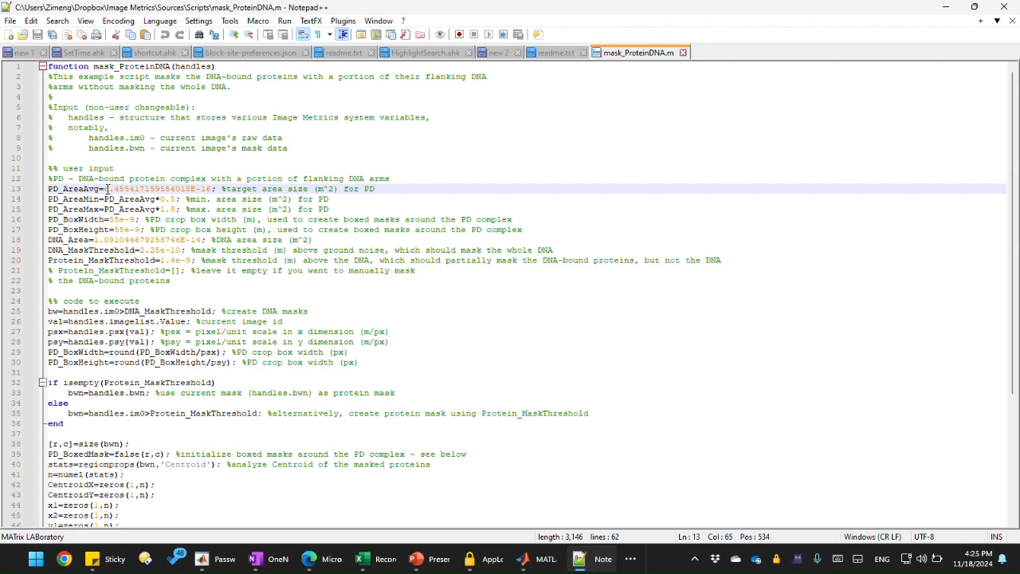
drag(105, 188, 212, 188)
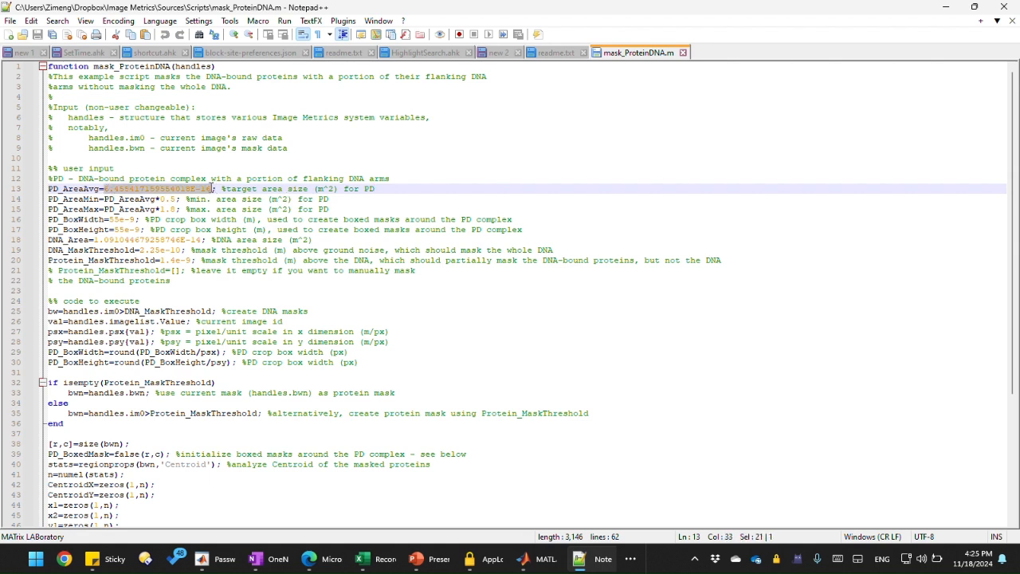
click(407, 189)
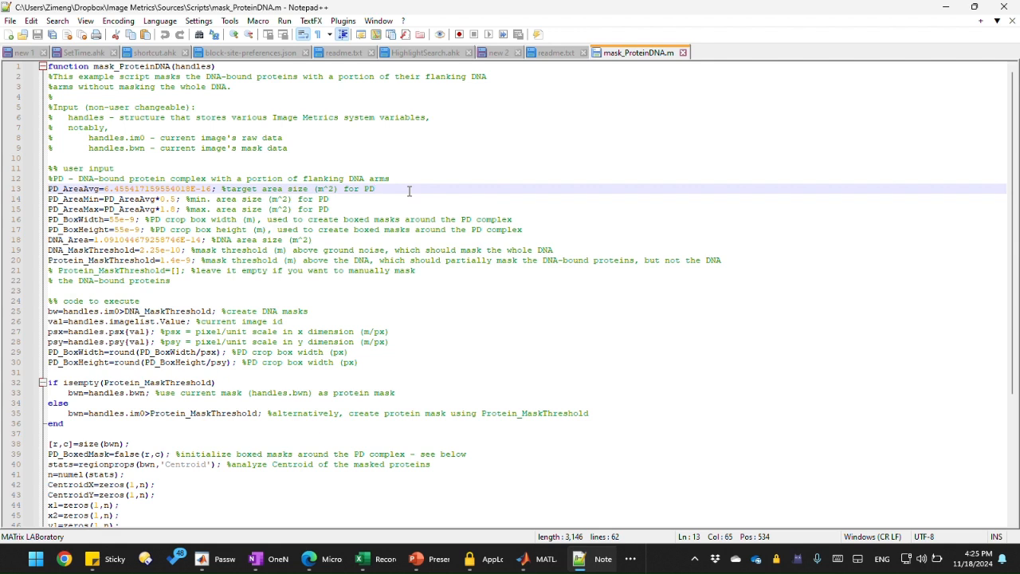
text(AreaR	7.303843414809689E-16)
drag(374, 189, 413, 191)
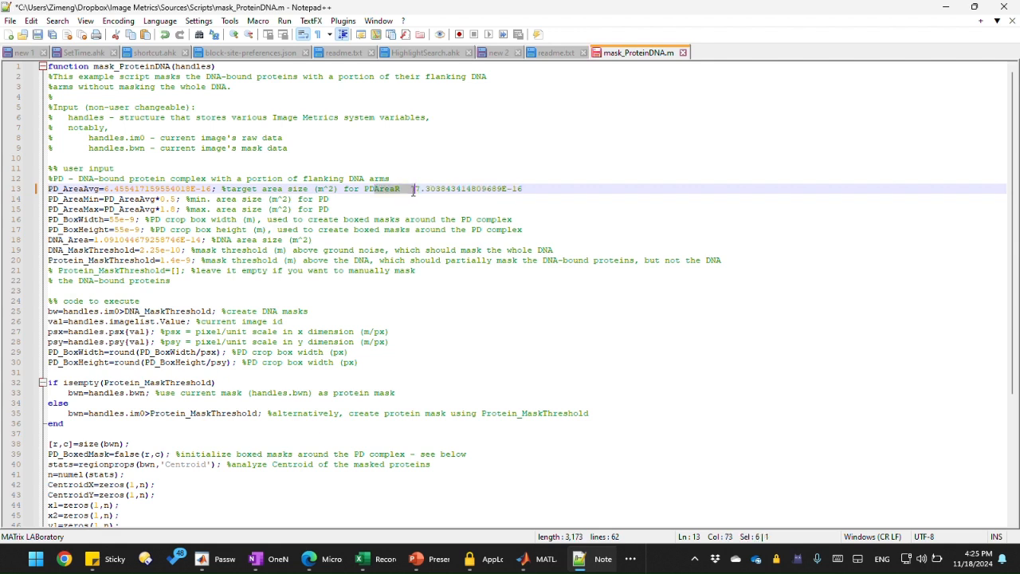
key(BackSpace)
drag(481, 189, 377, 194)
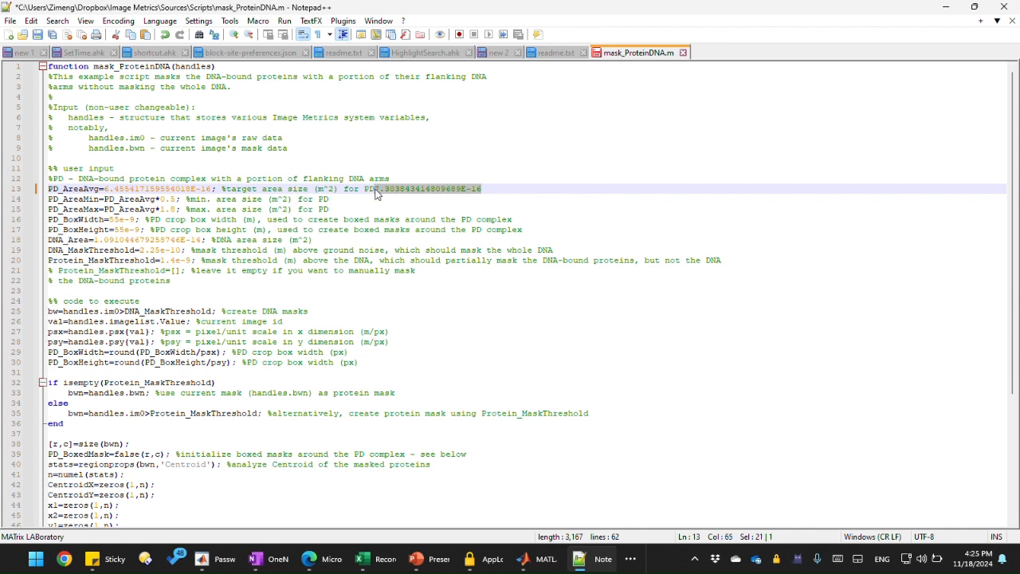
key(BackSpace)
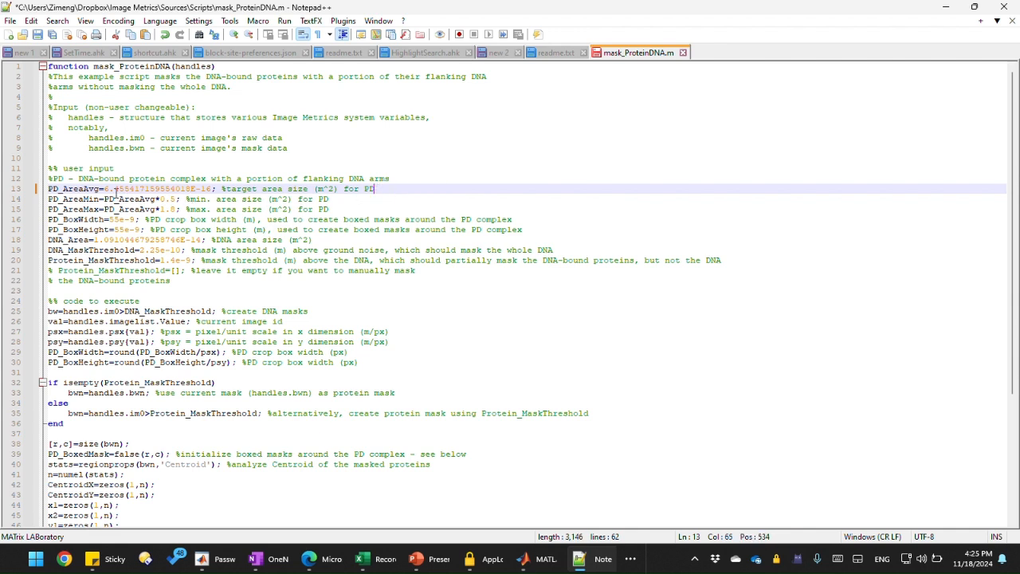
drag(104, 189, 215, 192)
text(7.303843414809689E-16)
click(381, 199)
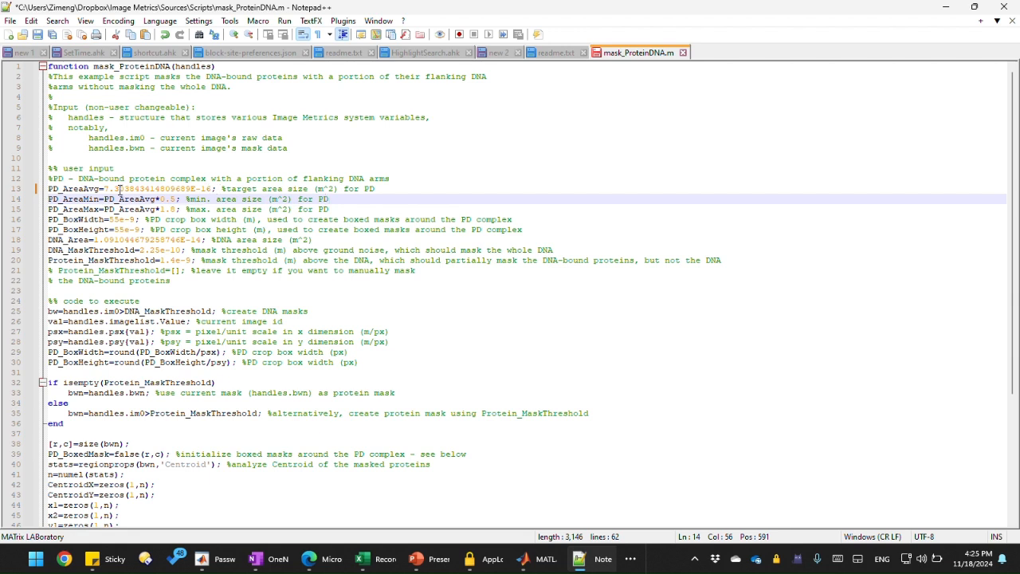
Step: Examine the PD_AreaMin and PD_AreaMax definitions and their 0.5 and 1.8 multipliers in the script
click(945, 16)
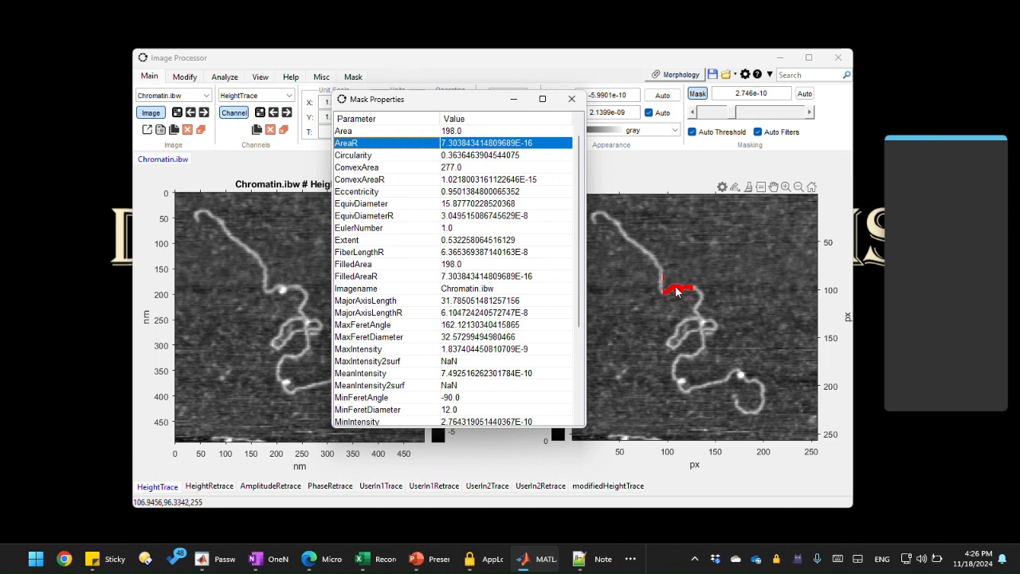
click(581, 561)
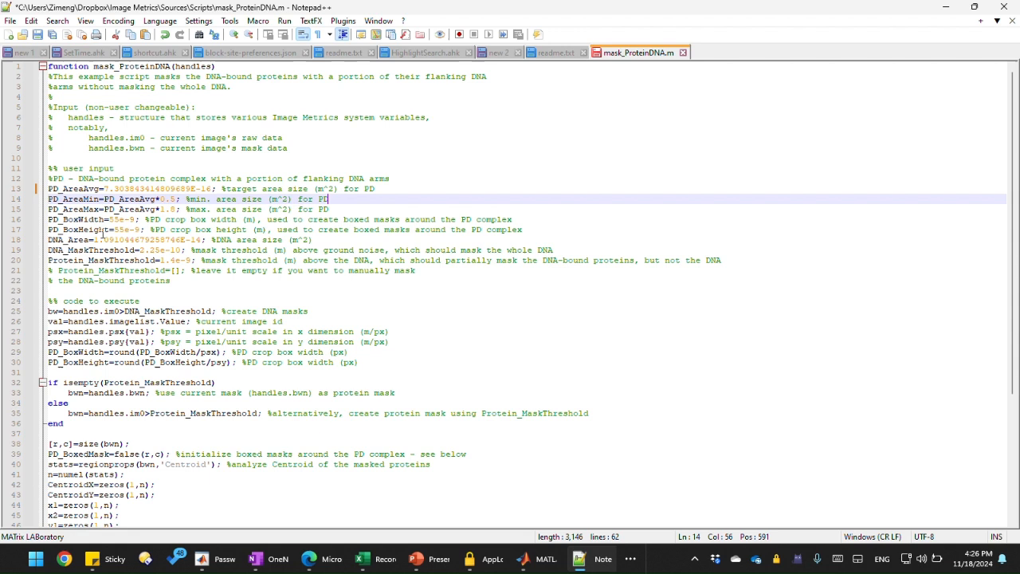
click(83, 199)
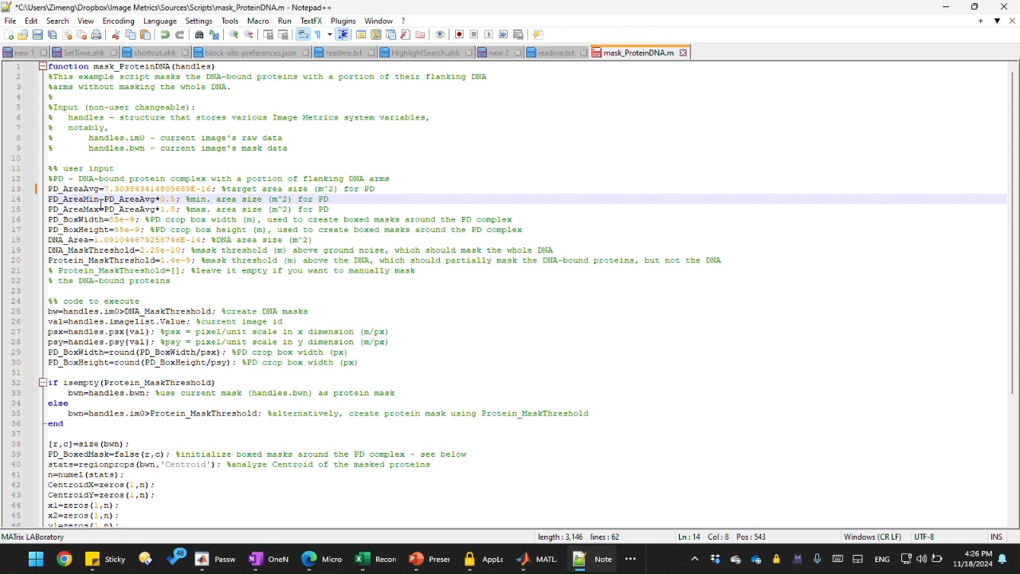
drag(100, 204, 42, 207)
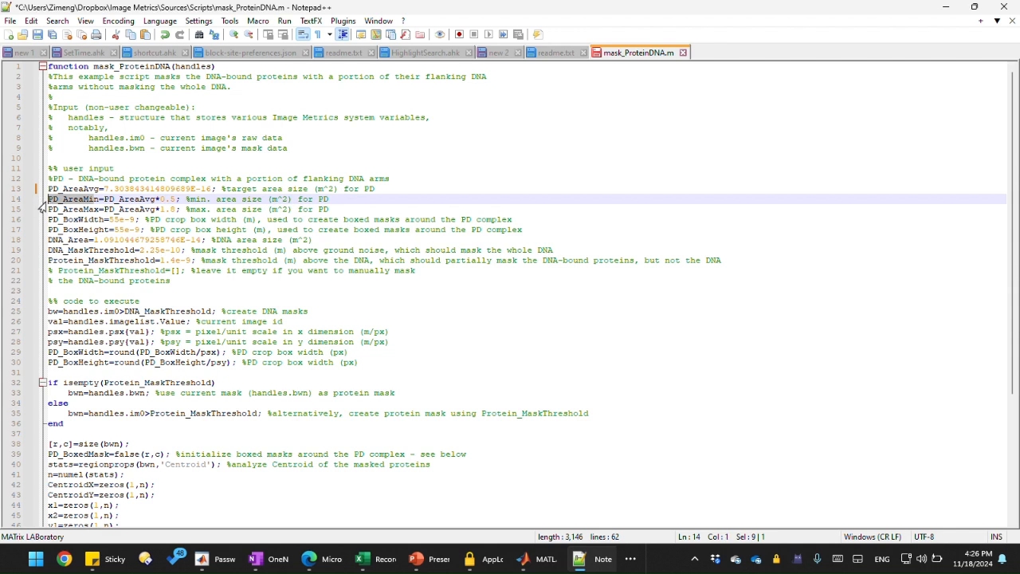
drag(103, 209, 41, 211)
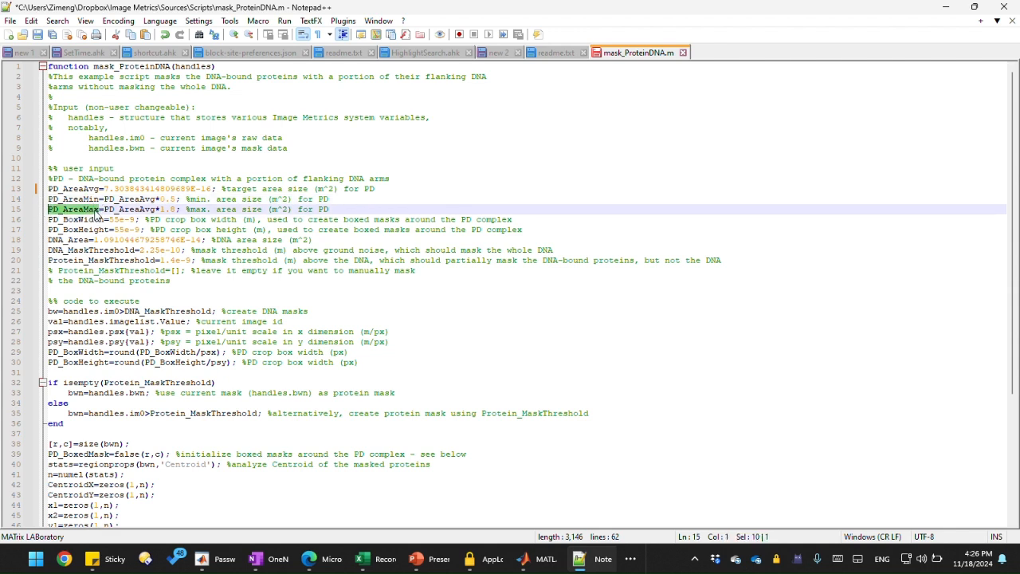
click(96, 209)
click(141, 209)
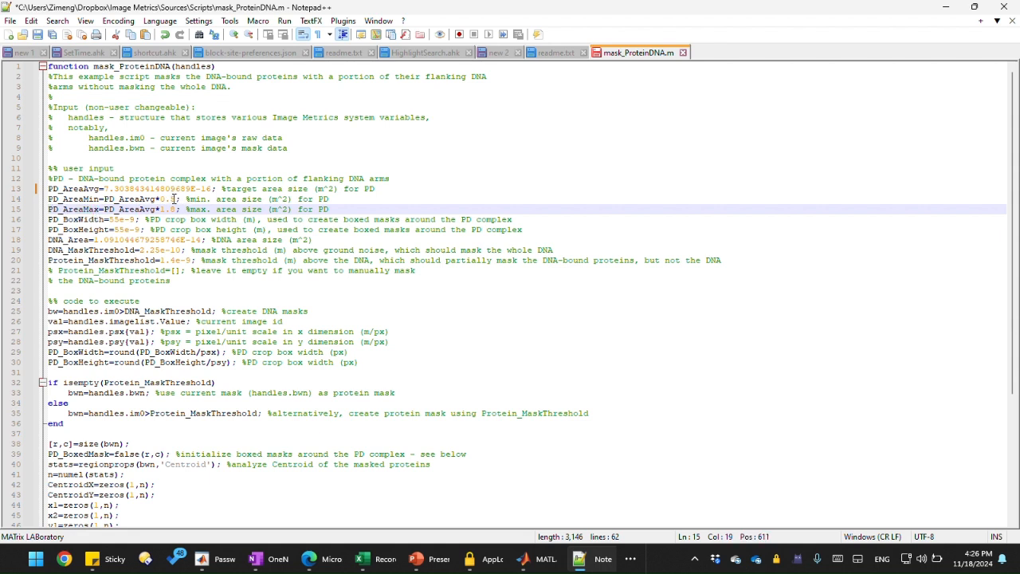
drag(181, 198, 160, 198)
click(167, 199)
click(139, 198)
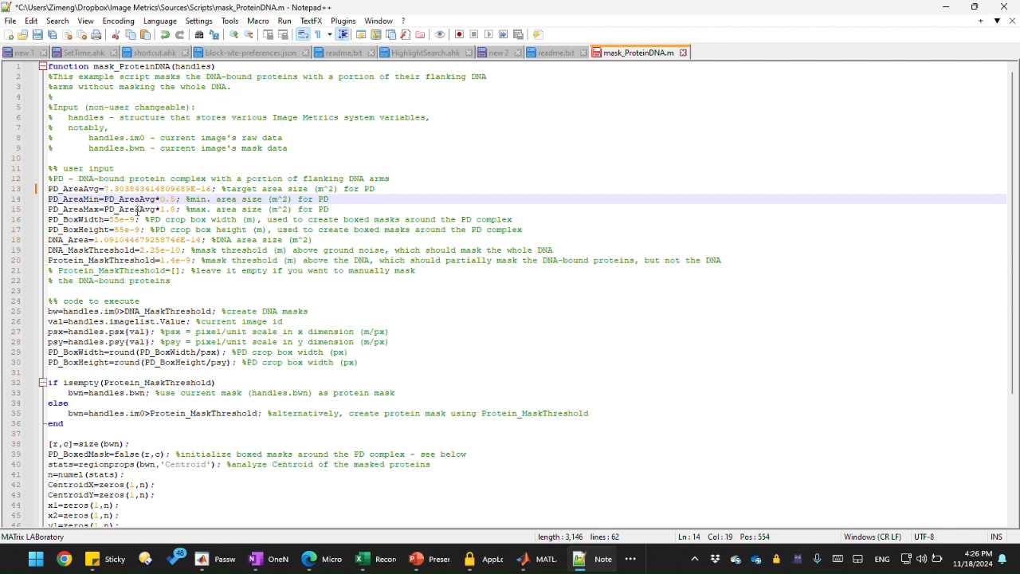
drag(177, 209, 164, 208)
click(174, 210)
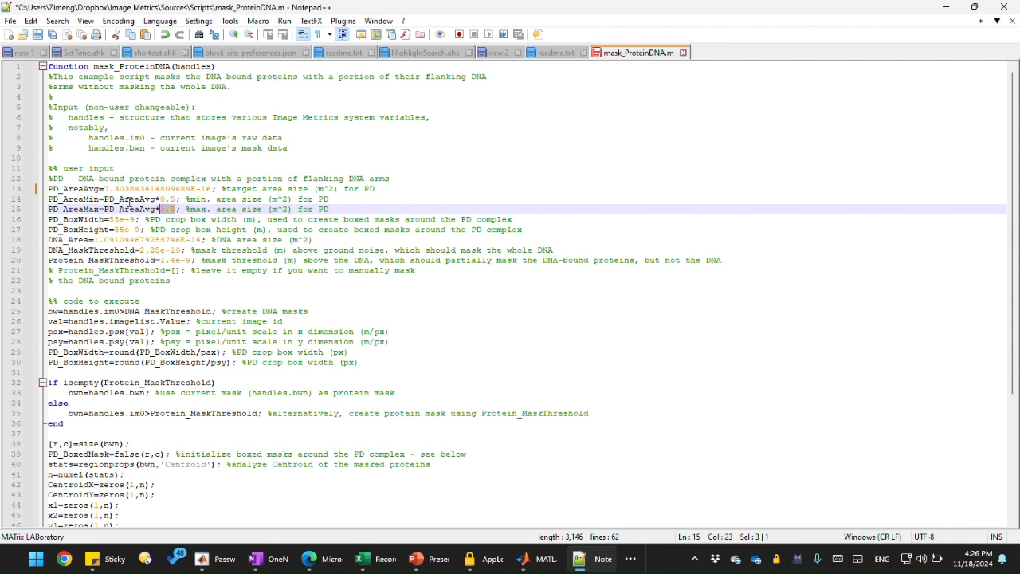
click(129, 201)
drag(355, 209, 40, 202)
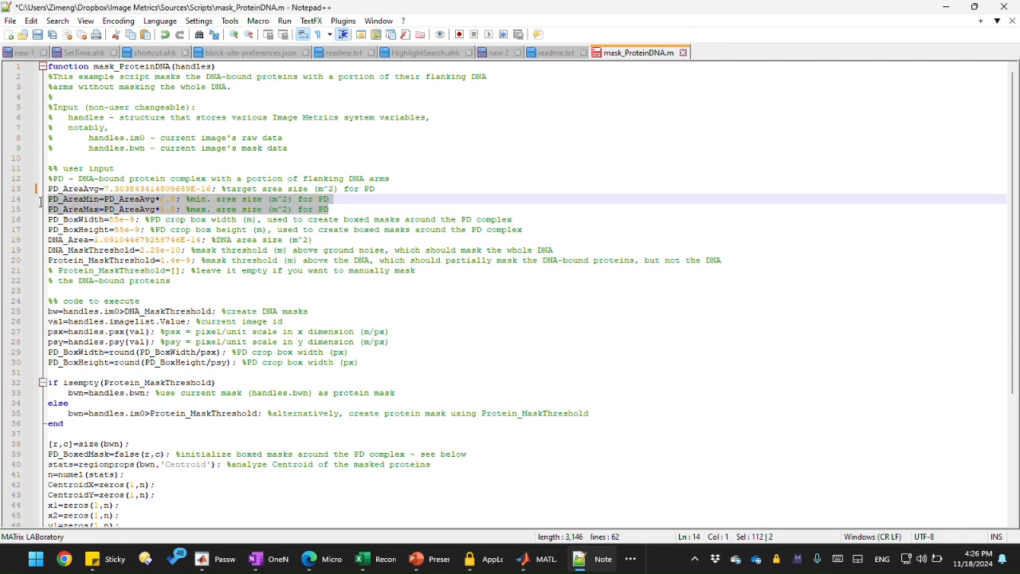
click(377, 202)
click(356, 205)
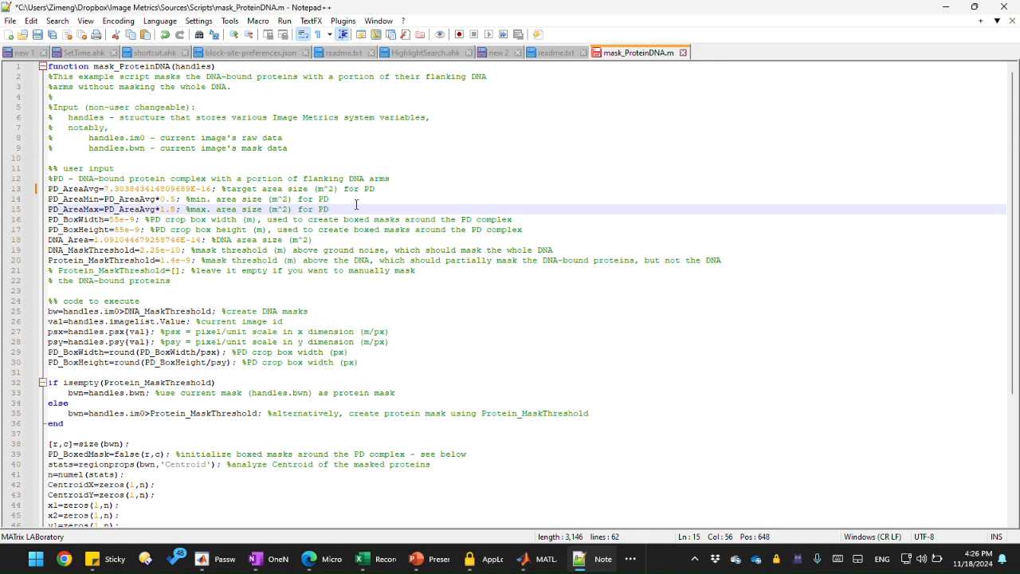
Step: Switch back to the Image Processor window
click(946, 6)
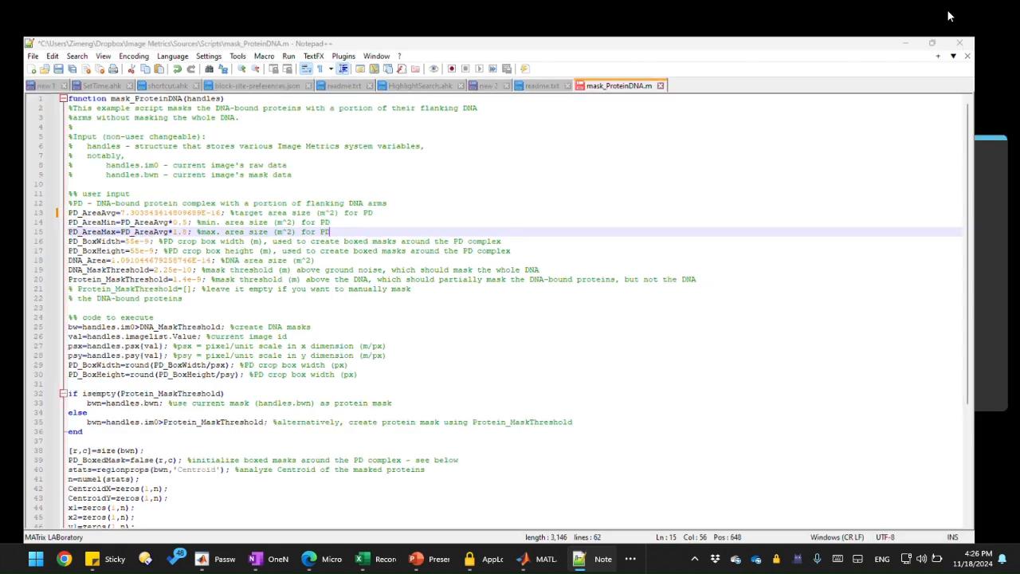
click(710, 326)
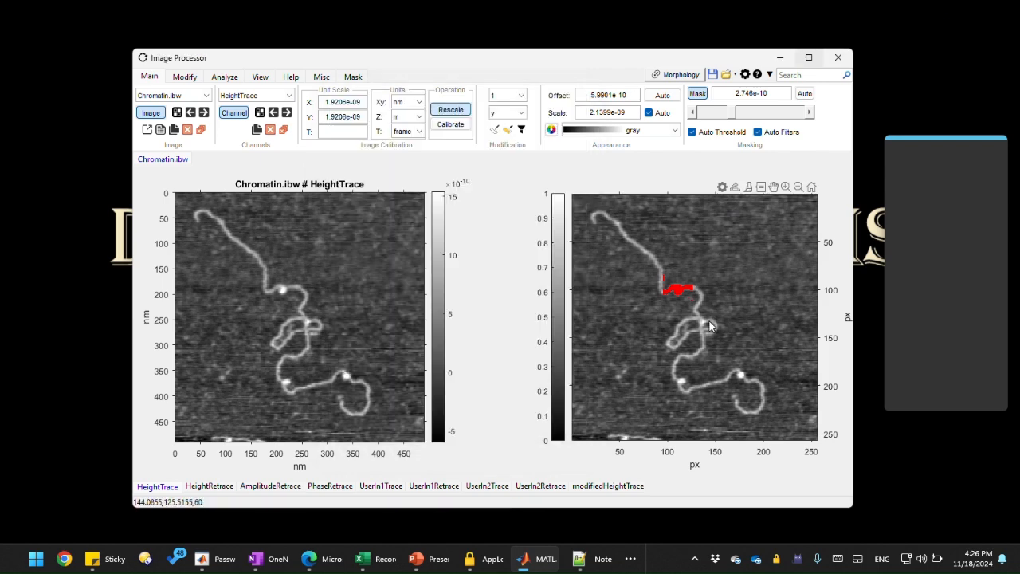
Step: Draw boxes around DNA-bound protein complexes in the mask image to gauge their size
drag(665, 361, 692, 392)
right_click(692, 392)
click(733, 363)
drag(732, 361, 752, 390)
right_click(752, 388)
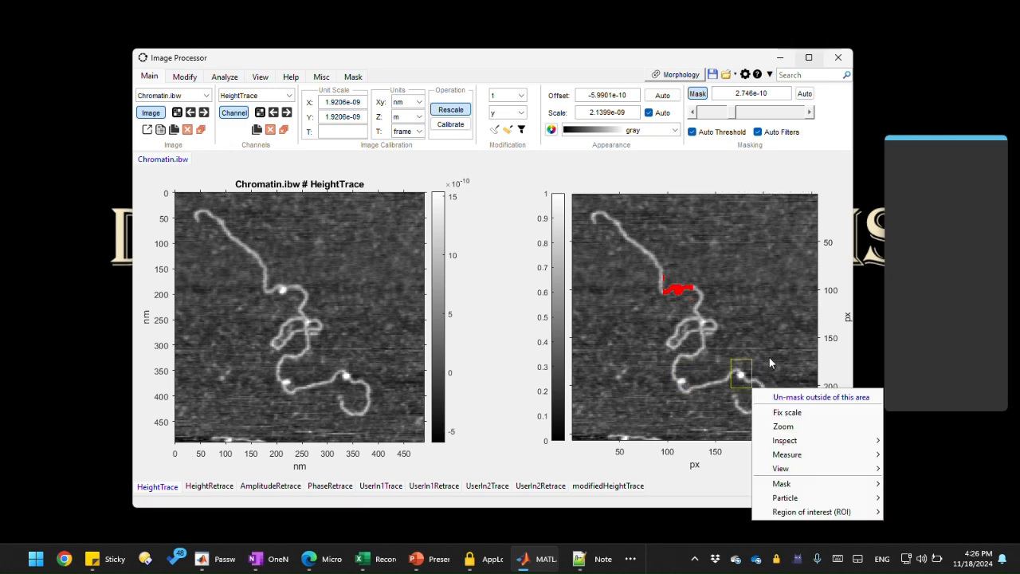
click(768, 357)
Step: Switch to the mask_ProteinDNA.m script in Notepad++
mouse_move(551, 564)
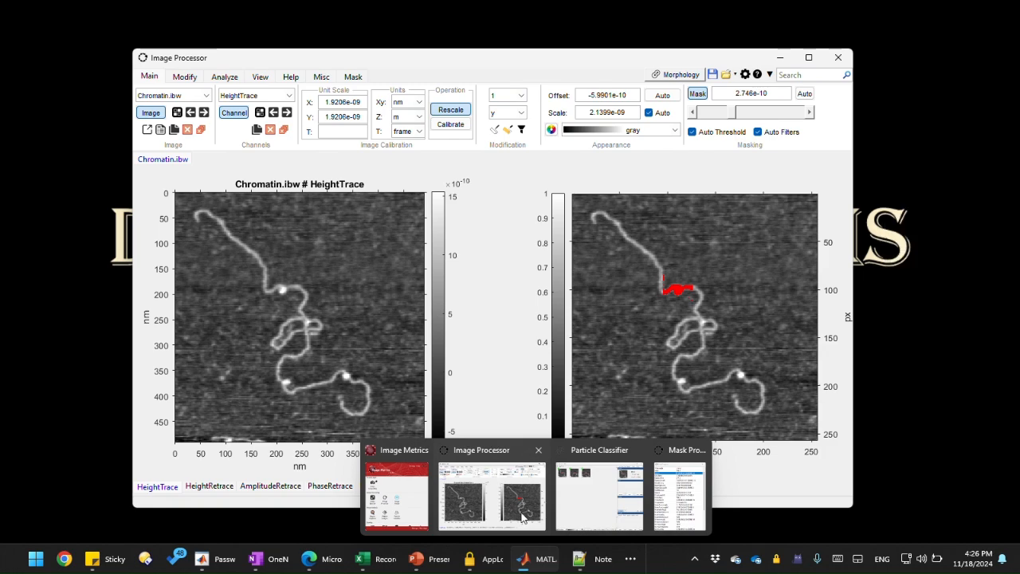
mouse_move(618, 513)
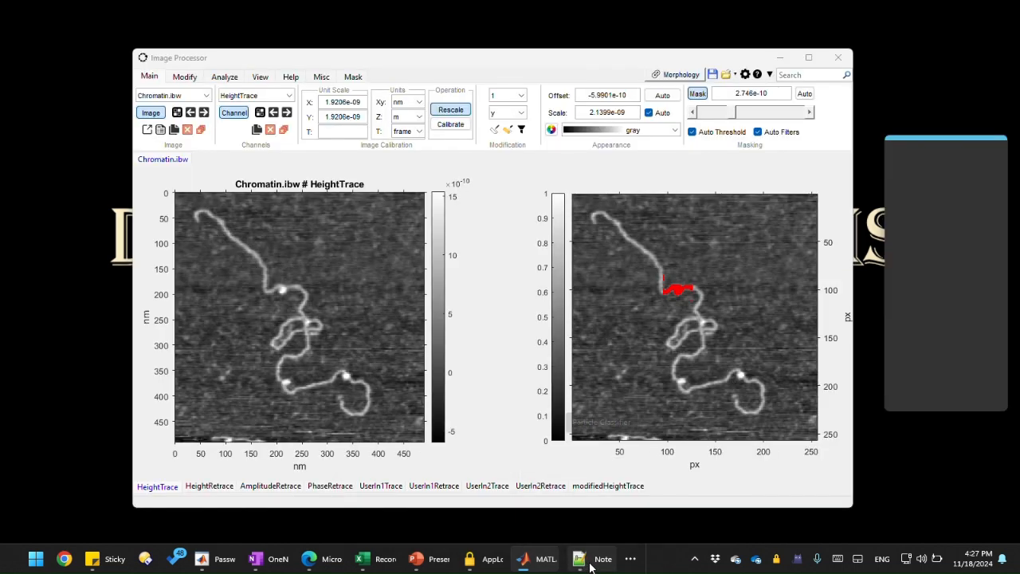
click(580, 559)
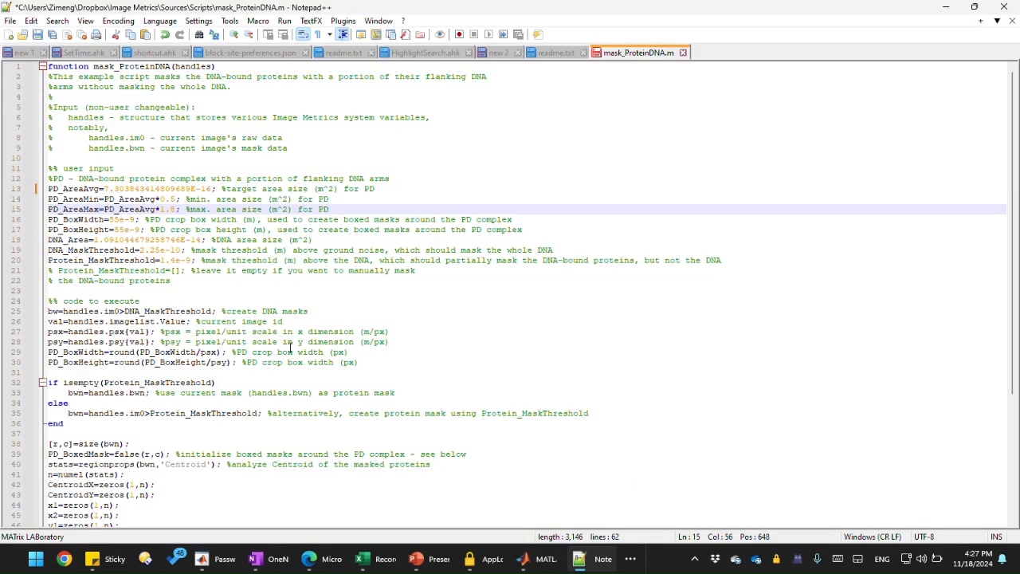
Step: Highlight PD_AreaAvg and its uses in the PD_AreaMin and PD_AreaMax definitions to review them
click(145, 219)
click(102, 208)
key(shift+Home)
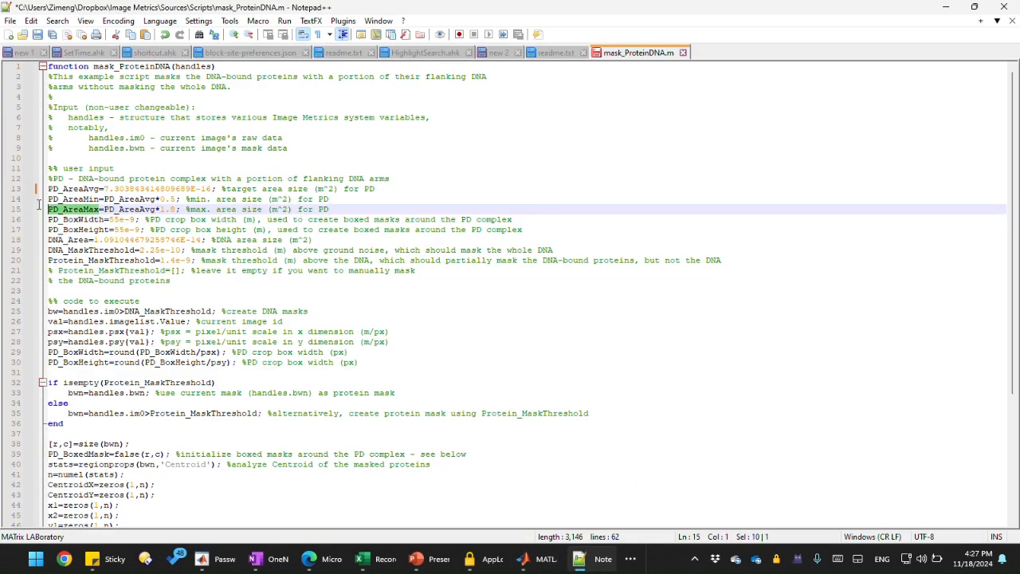
drag(101, 198, 50, 199)
click(134, 210)
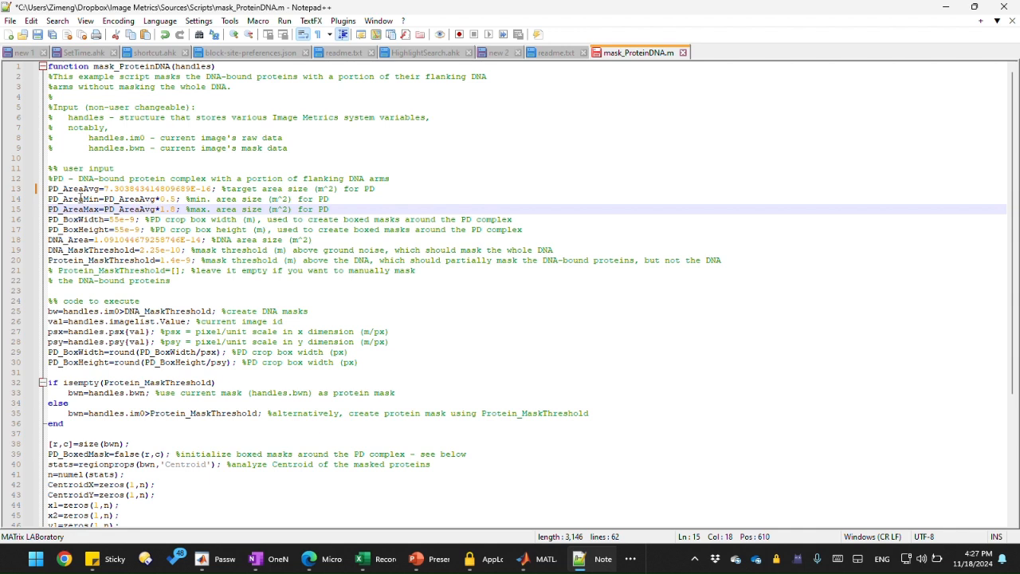
drag(101, 188, 46, 189)
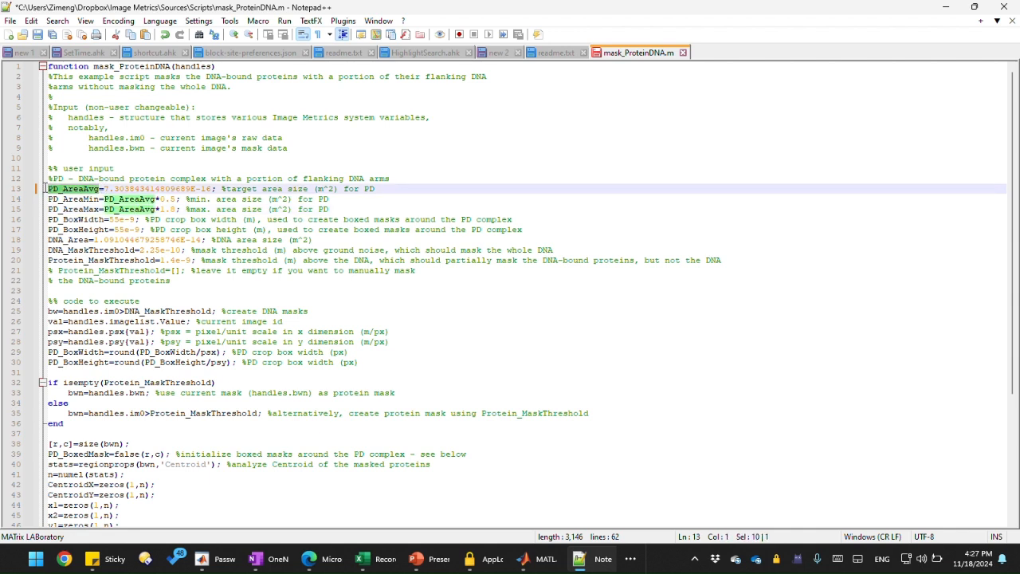
click(176, 209)
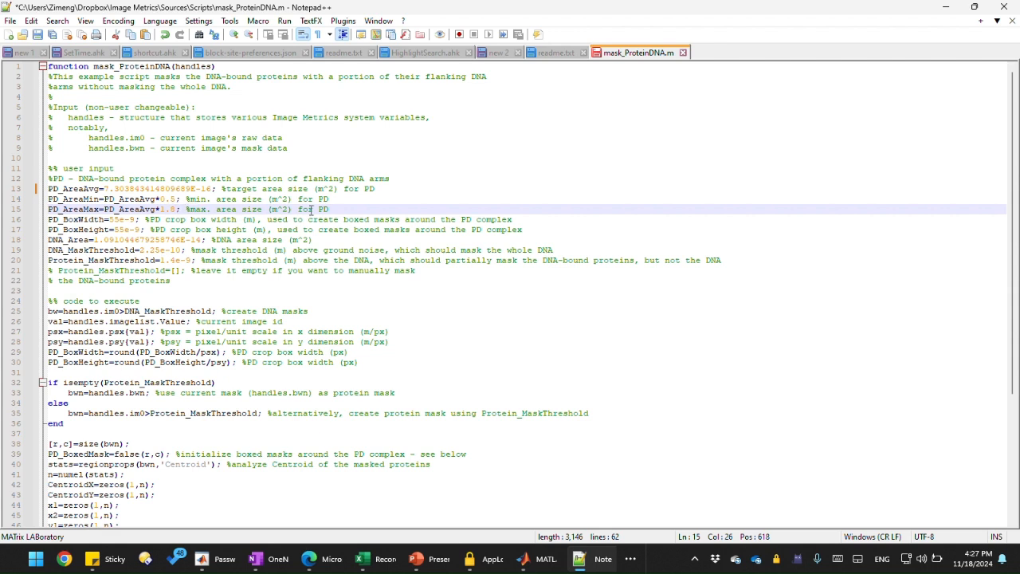
drag(334, 208, 28, 188)
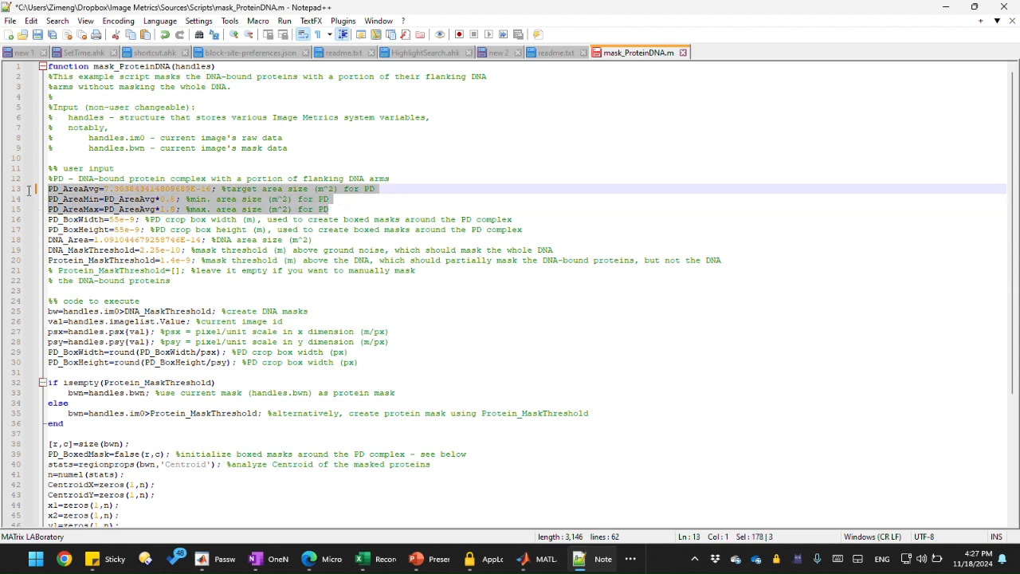
click(176, 209)
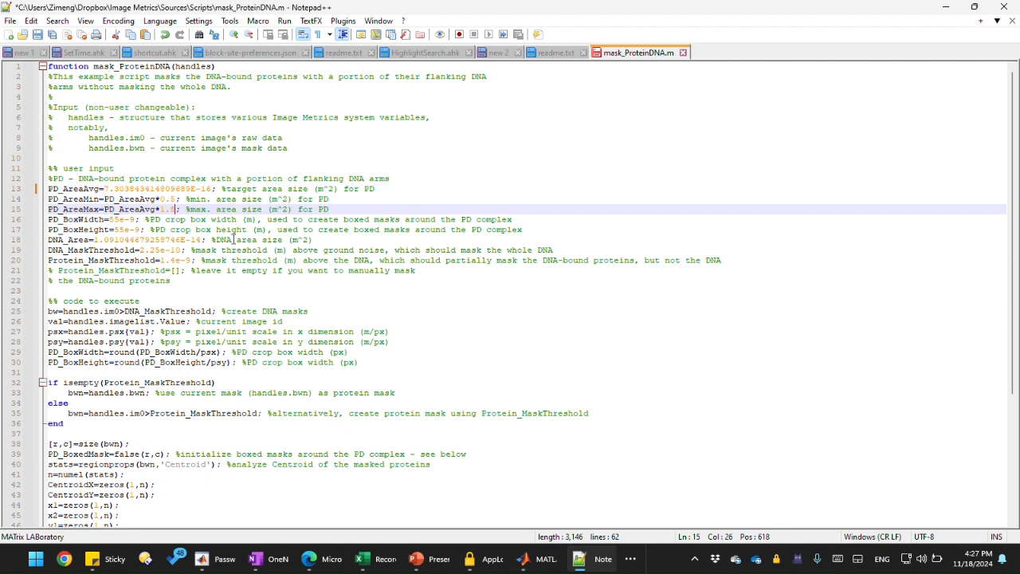
Step: Set the PD_AreaMax multiplier to 1.5
click(125, 220)
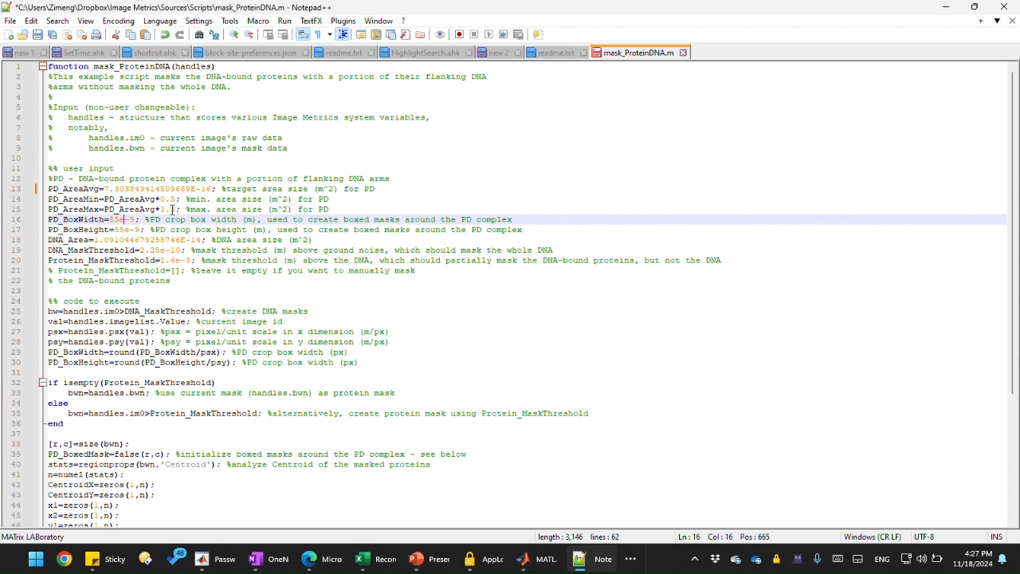
click(171, 209)
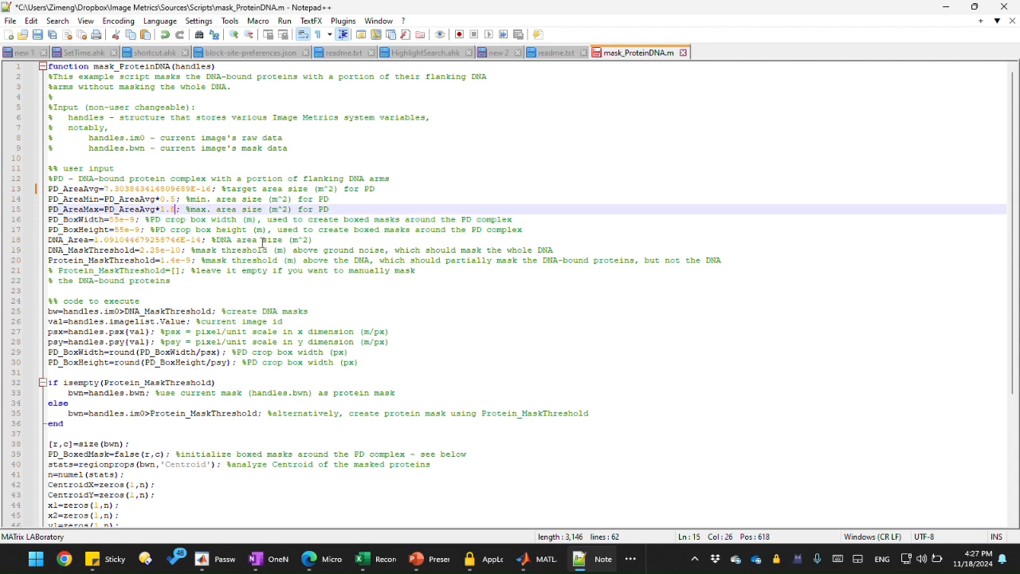
key(BackSpace)
text(5)
Step: Highlight the PD_BoxWidth and PD_BoxHeight definitions, then return to the Image Processor window
drag(58, 220, 112, 230)
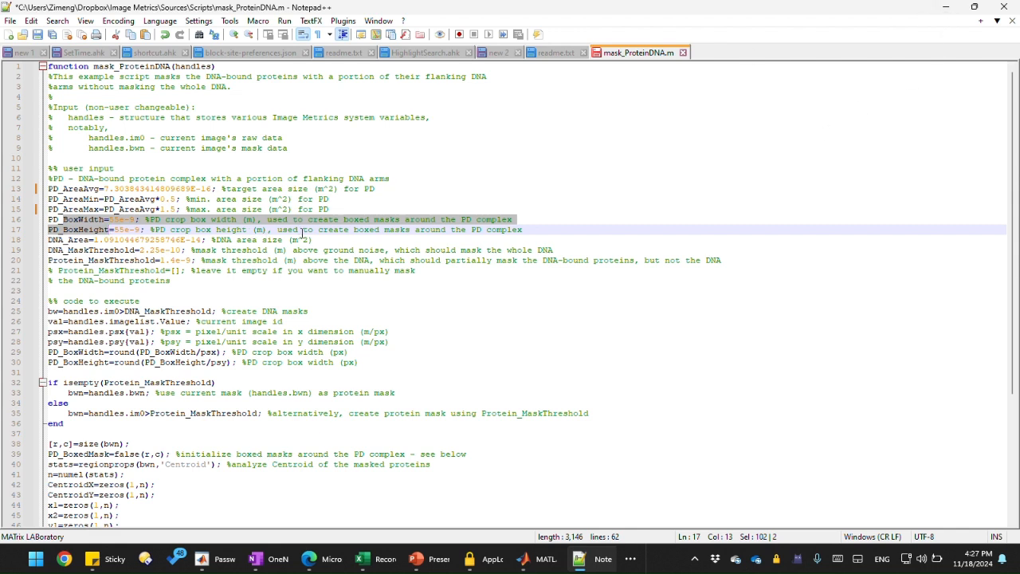
click(303, 231)
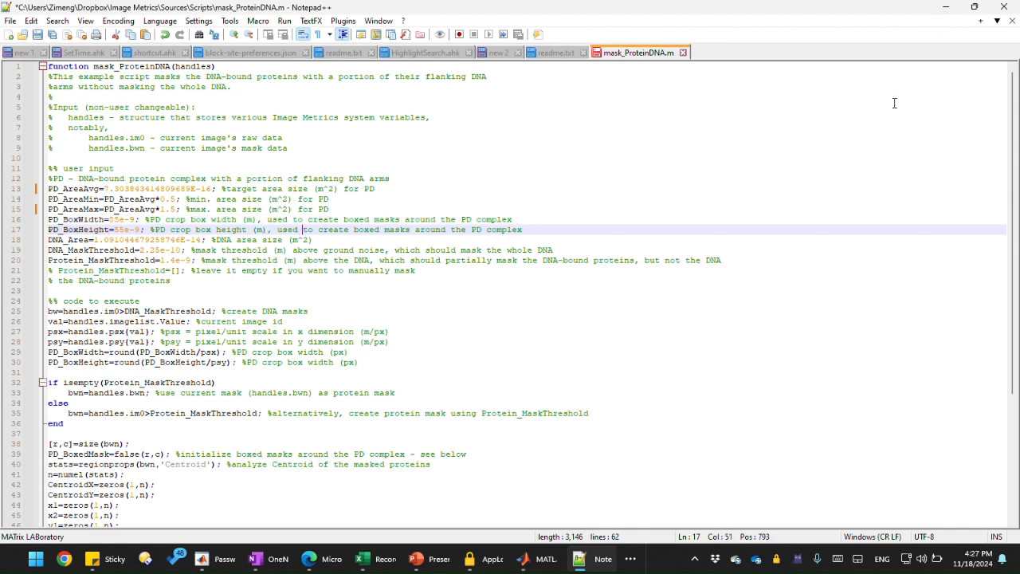
click(947, 11)
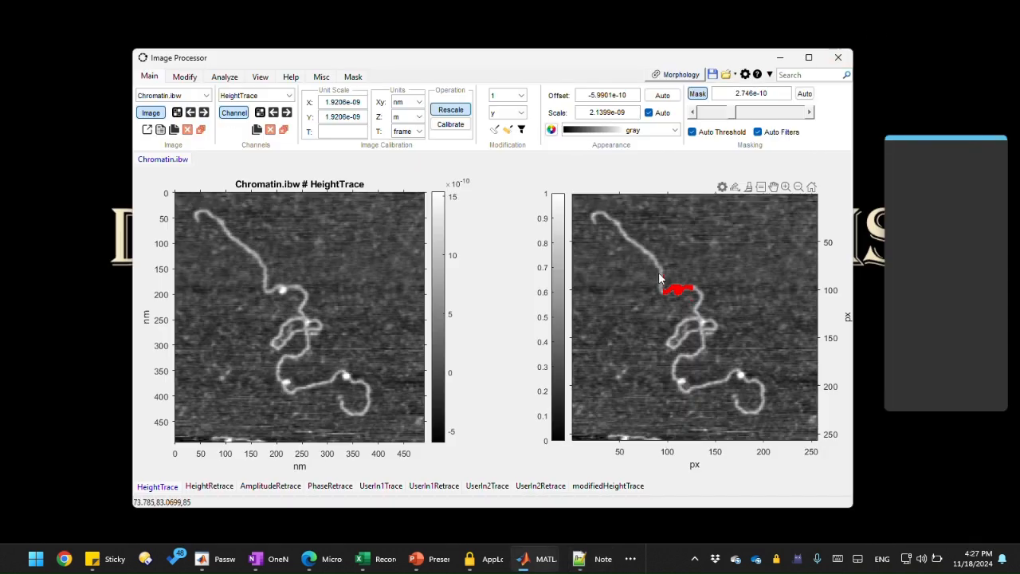
Step: Draw boxes around the masked protein complex and a bright protein spot to measure their width and height
mouse_move(662, 276)
mouse_down()
mouse_move(682, 299)
mouse_move(696, 296)
mouse_move(693, 306)
mouse_up()
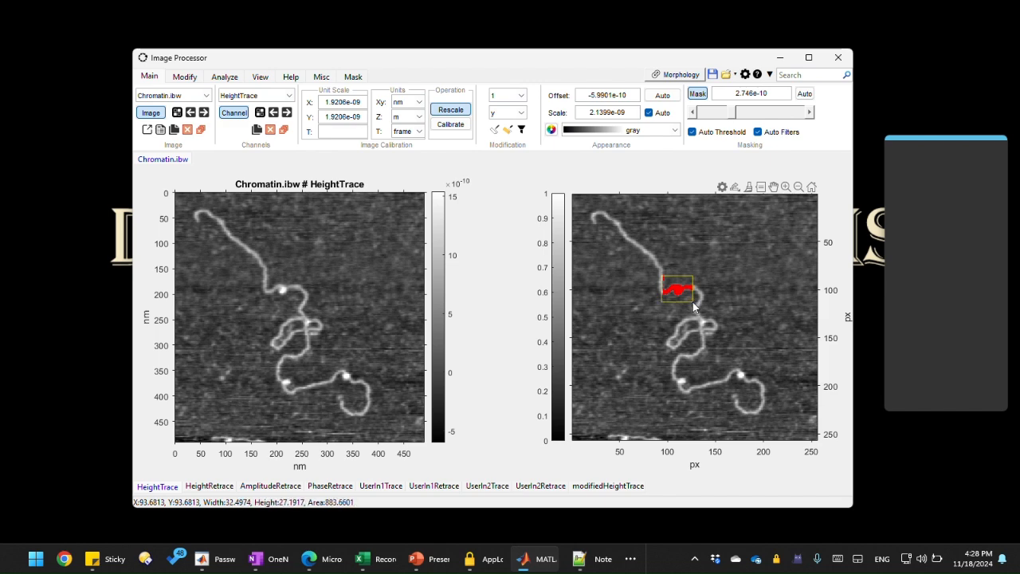
mouse_move(694, 306)
mouse_down()
mouse_move(668, 285)
mouse_move(692, 309)
mouse_up()
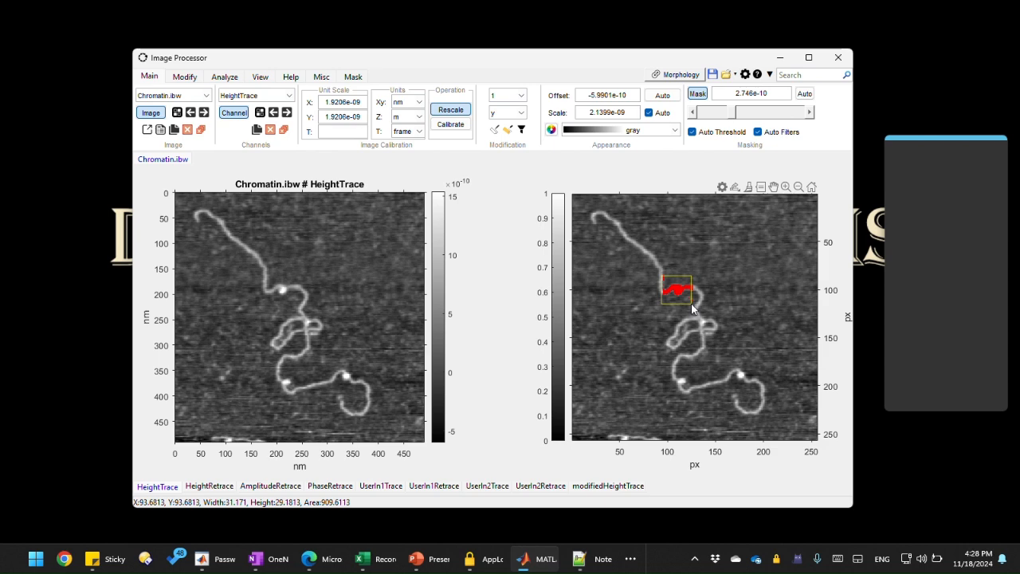
drag(692, 309, 693, 309)
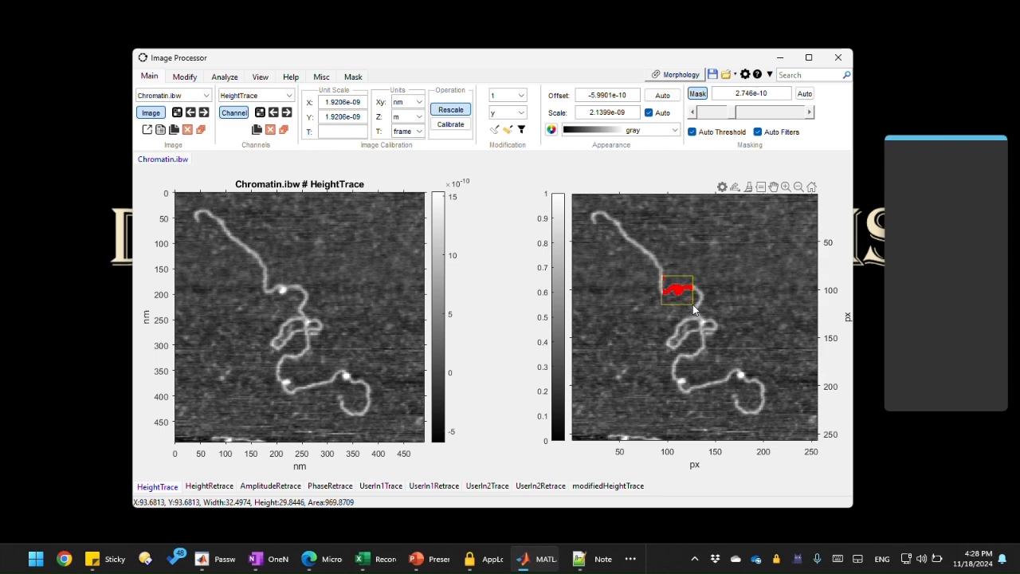
right_click(692, 305)
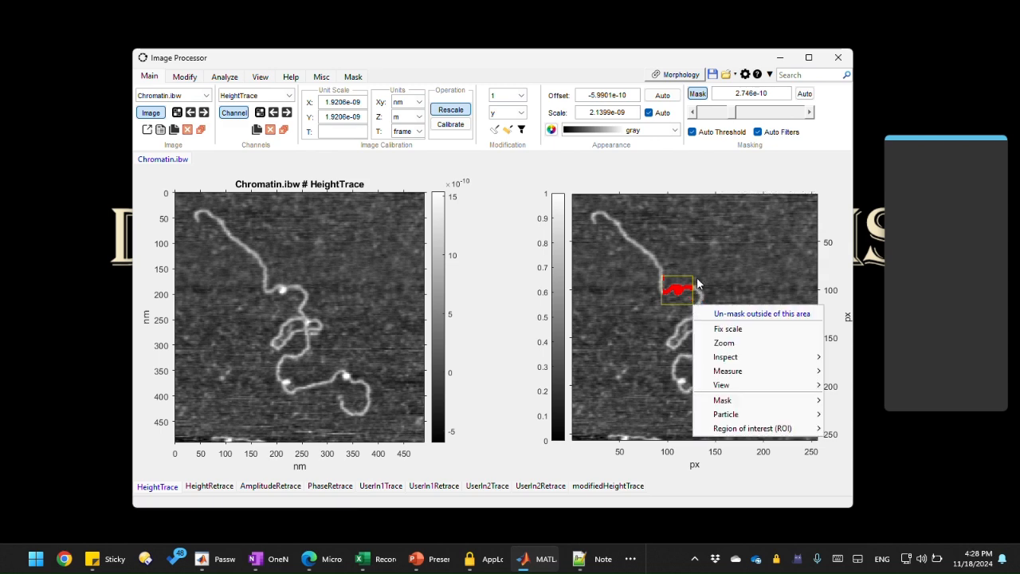
click(701, 269)
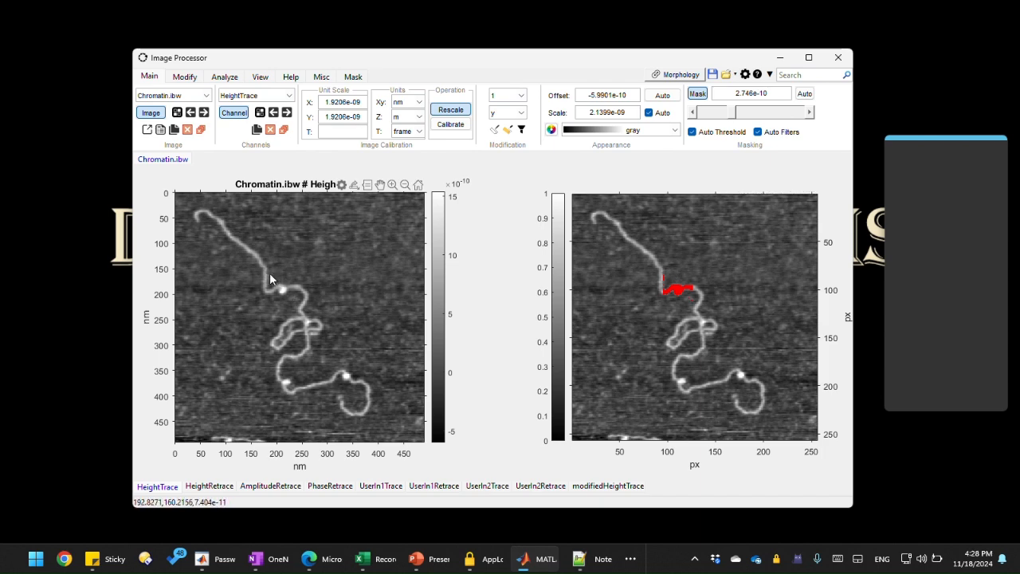
drag(282, 299, 298, 306)
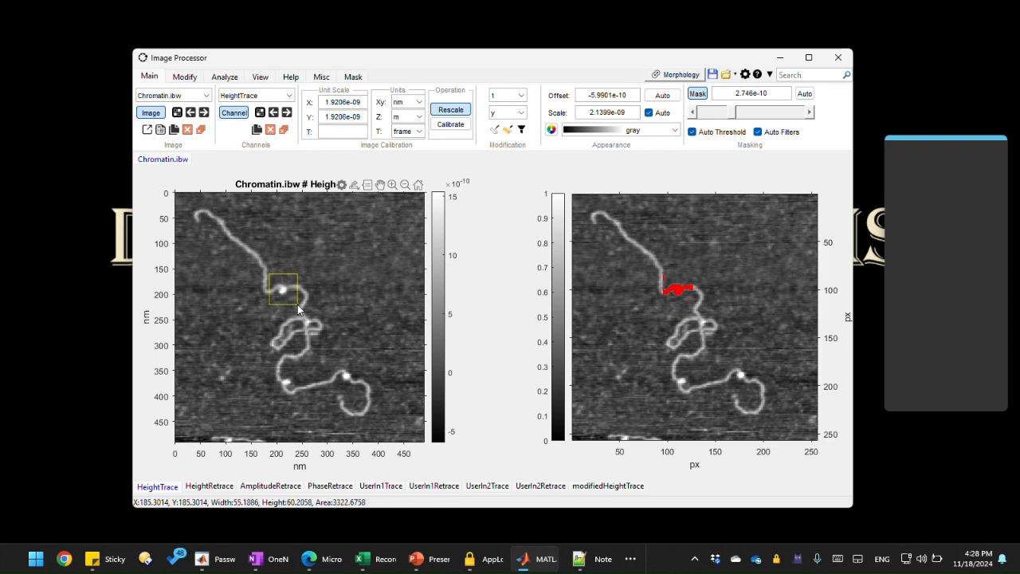
drag(297, 304, 296, 304)
drag(295, 302, 295, 303)
click(328, 275)
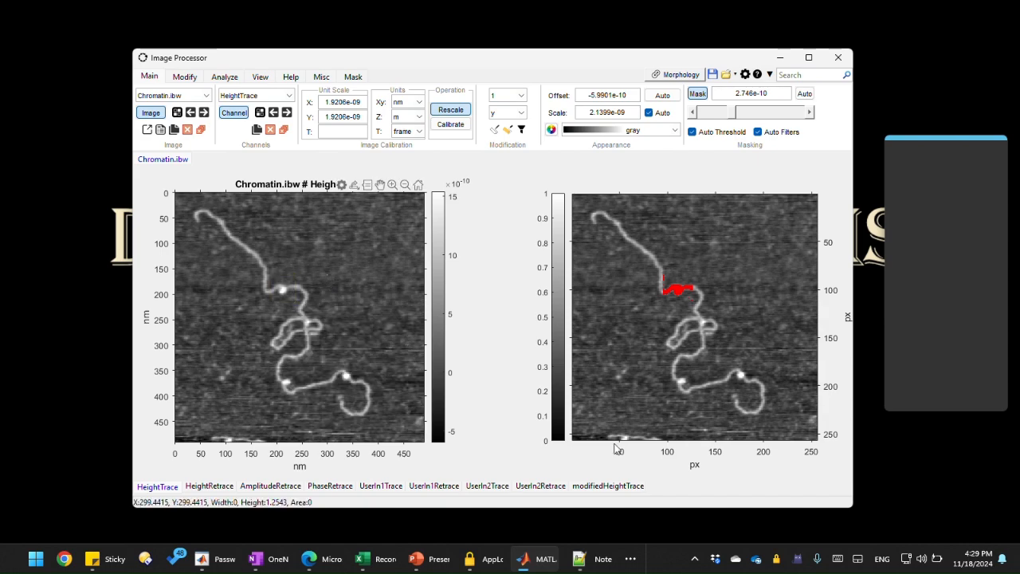
Step: In the script, set PD_BoxWidth and PD_BoxHeight both to 50e-9
click(595, 558)
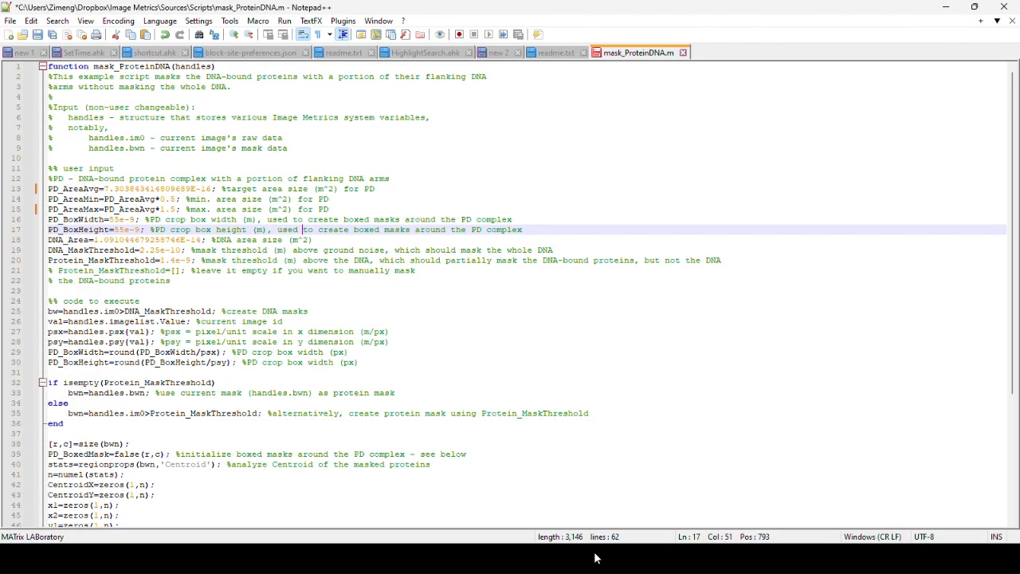
click(121, 220)
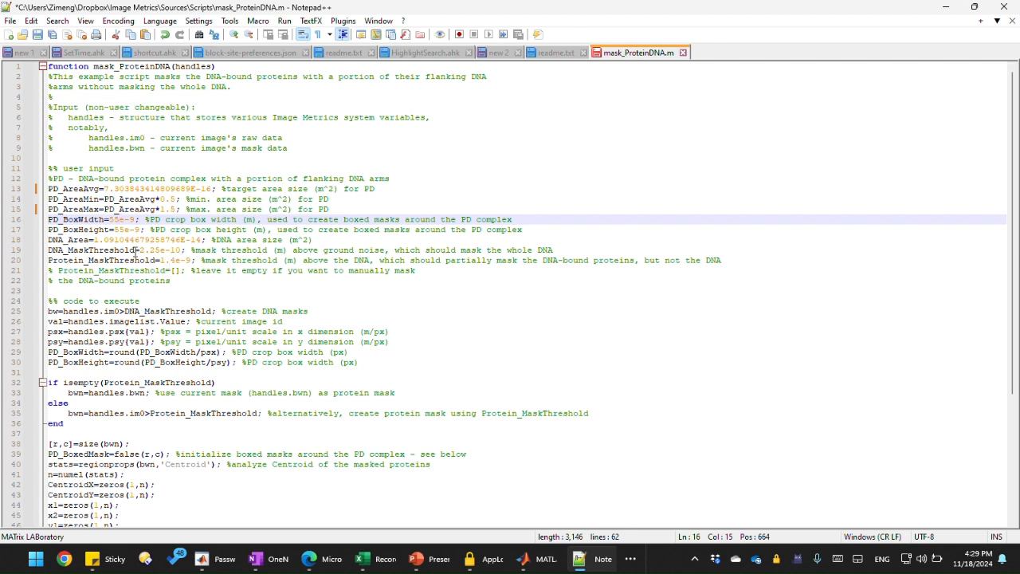
key(BackSpace)
text(0)
click(125, 231)
key(BackSpace)
text(0)
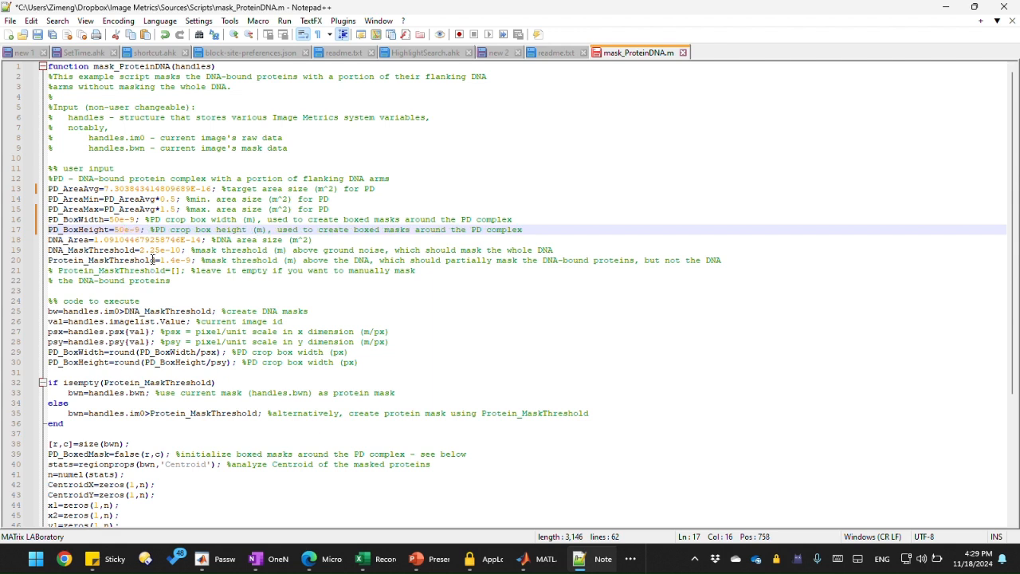
Step: Highlight the DNA_Area definition, then return to the Image Processor window
click(189, 240)
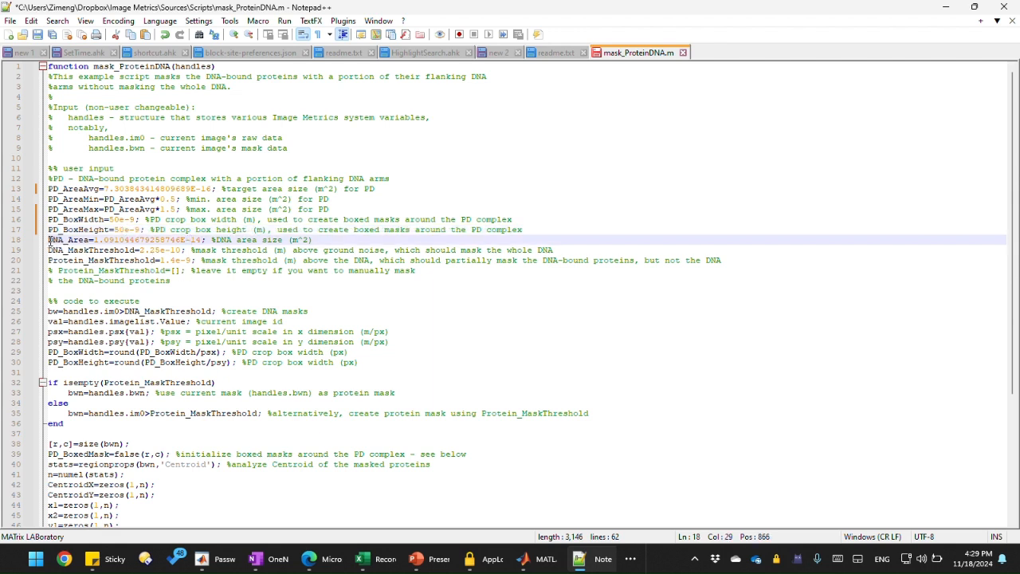
drag(49, 240, 89, 242)
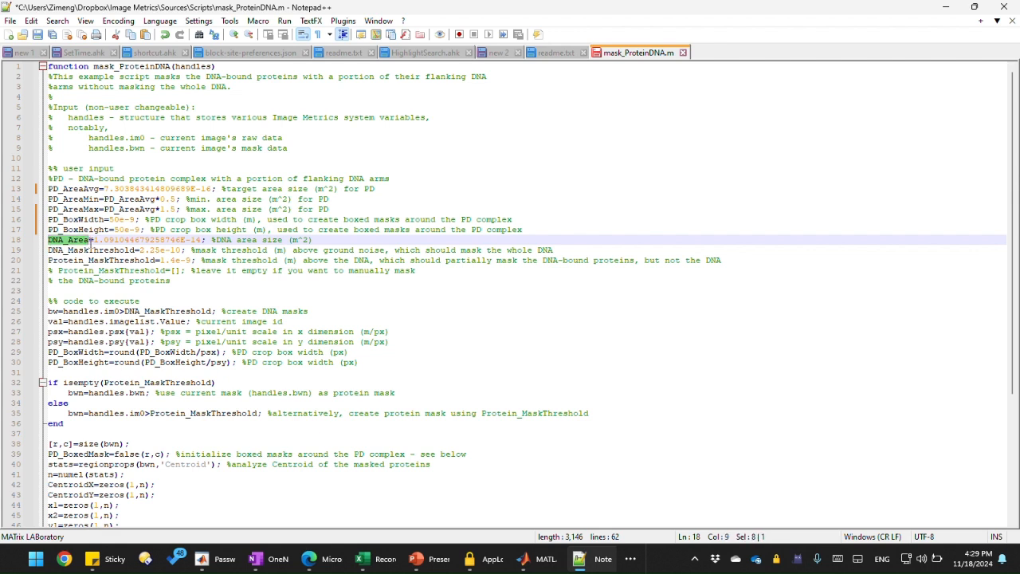
click(945, 13)
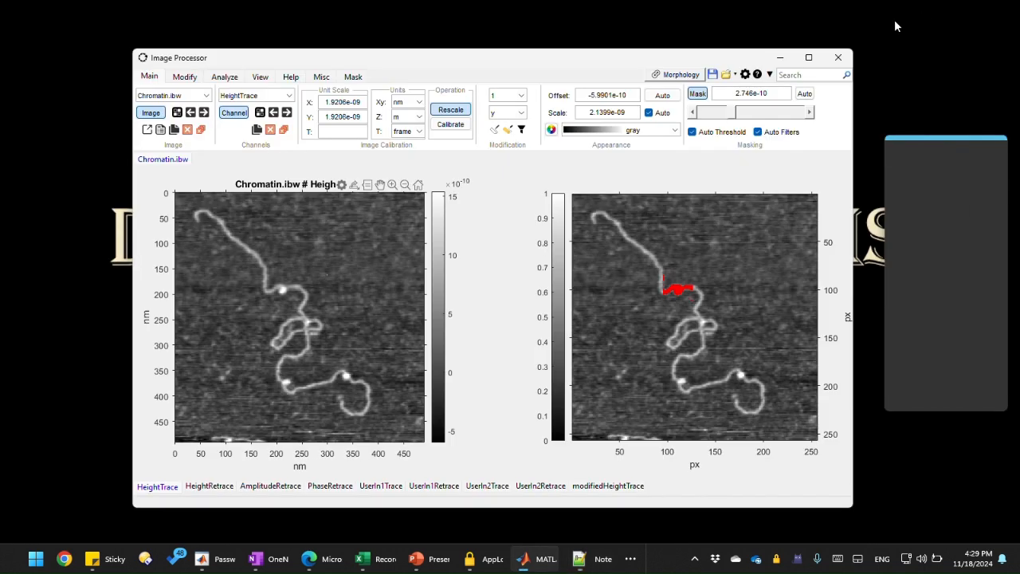
Step: Apply the automatic mask threshold to mask the whole DNA and open the mask's properties
click(663, 287)
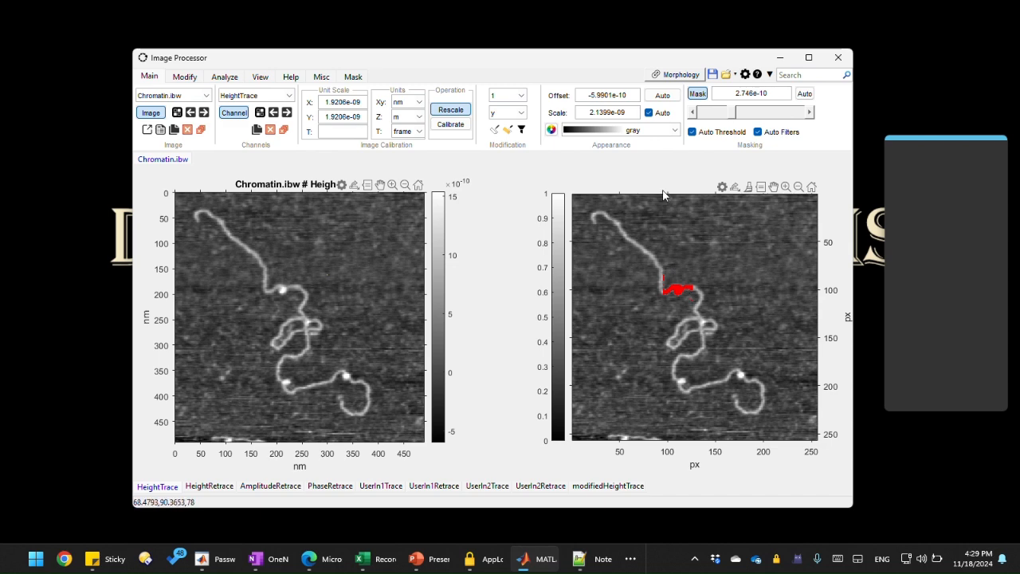
click(804, 93)
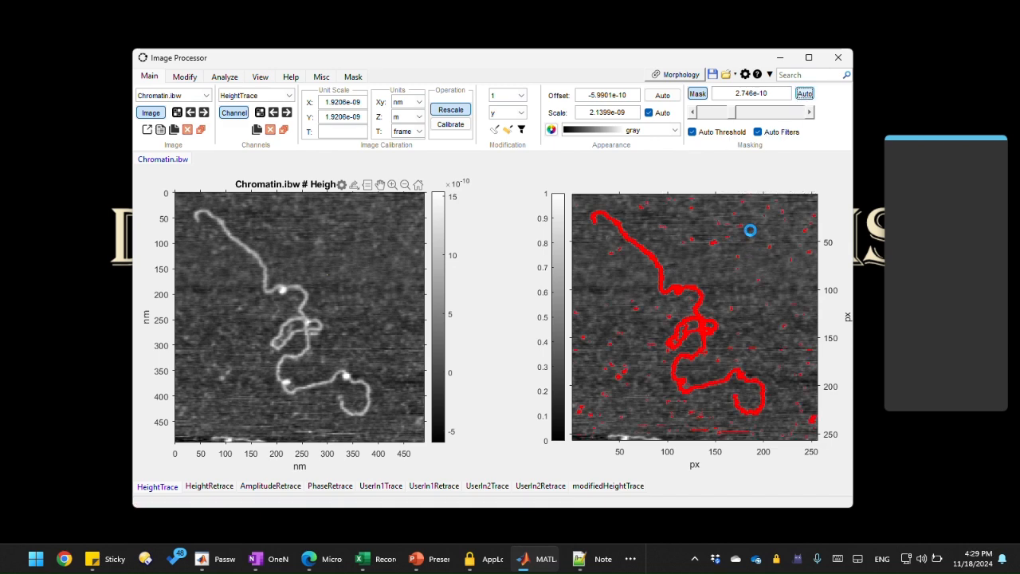
right_click(678, 292)
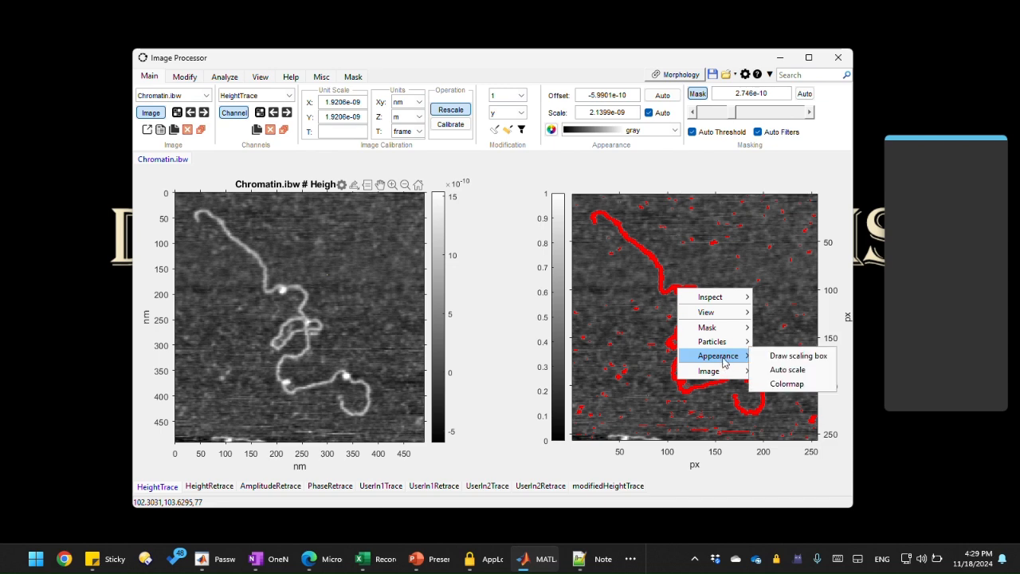
mouse_move(722, 333)
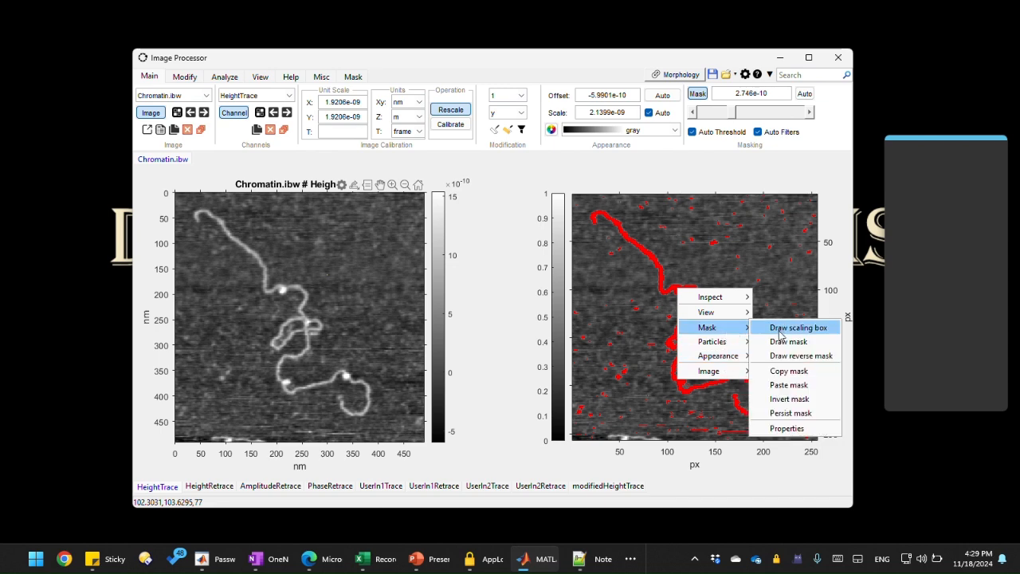
click(782, 415)
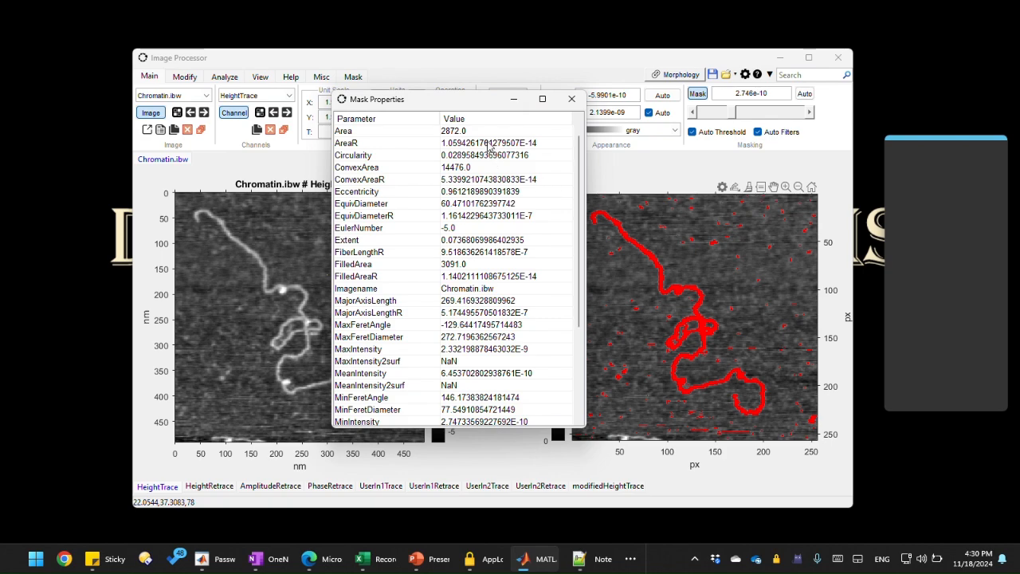
mouse_move(433, 104)
mouse_down()
mouse_move(402, 109)
mouse_move(435, 115)
mouse_move(425, 117)
mouse_up()
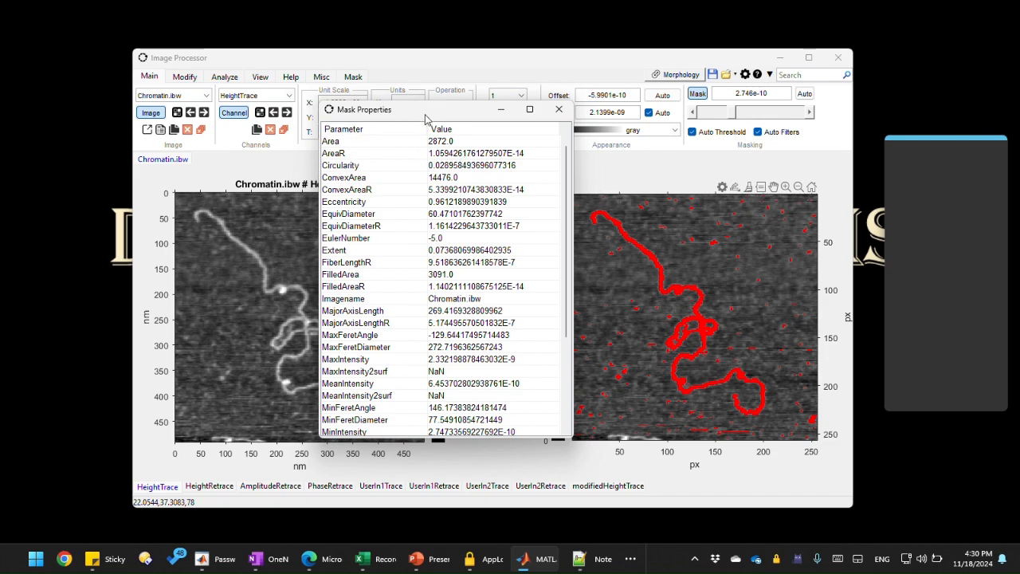
mouse_move(429, 112)
mouse_down()
mouse_move(414, 141)
mouse_move(419, 131)
mouse_up()
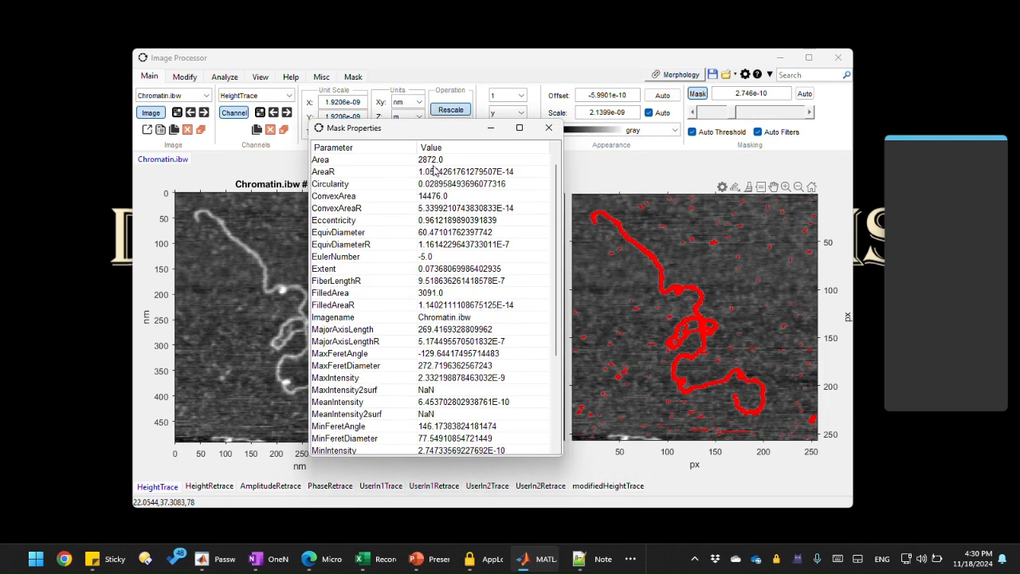
Step: Check the mask's AreaR in the mask properties and set DNA_Area in the script to 1E-14
click(368, 173)
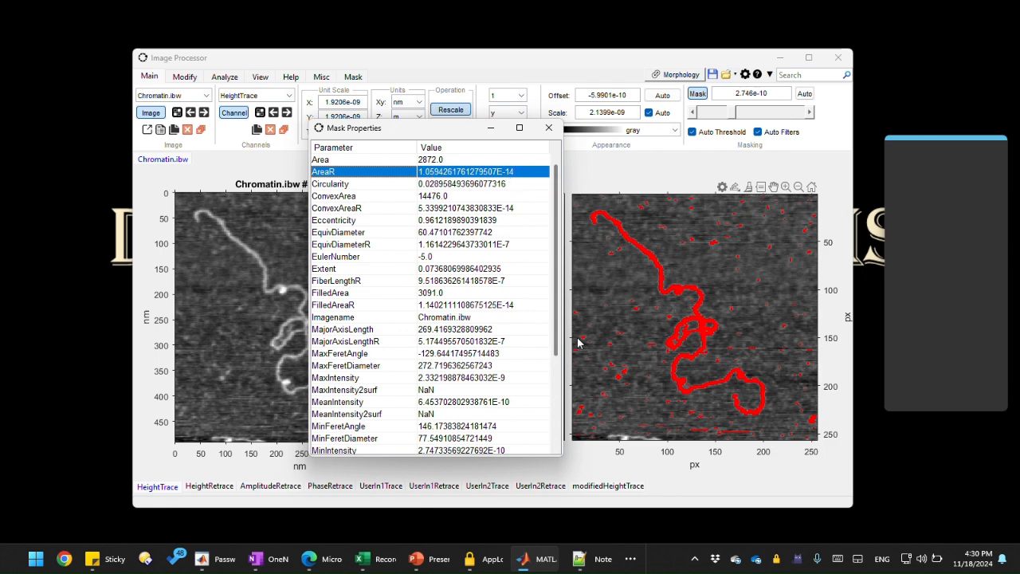
click(581, 557)
click(121, 249)
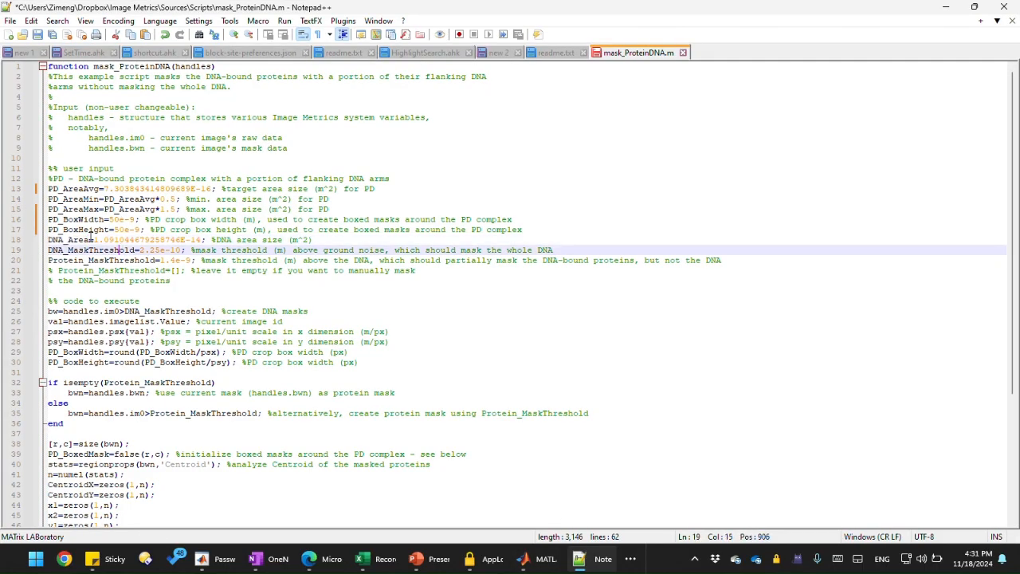
drag(100, 240, 191, 241)
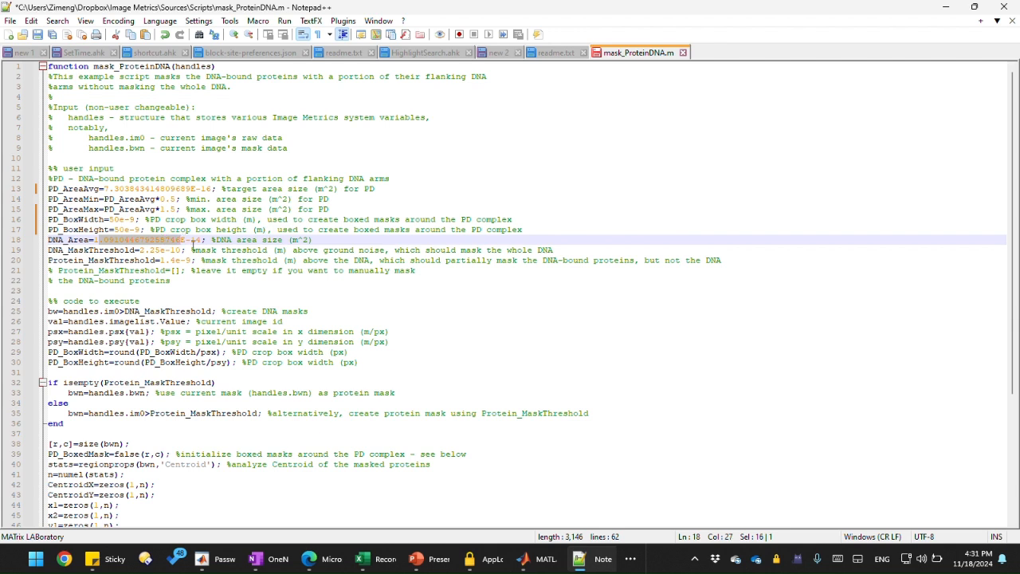
key(Delete)
click(270, 231)
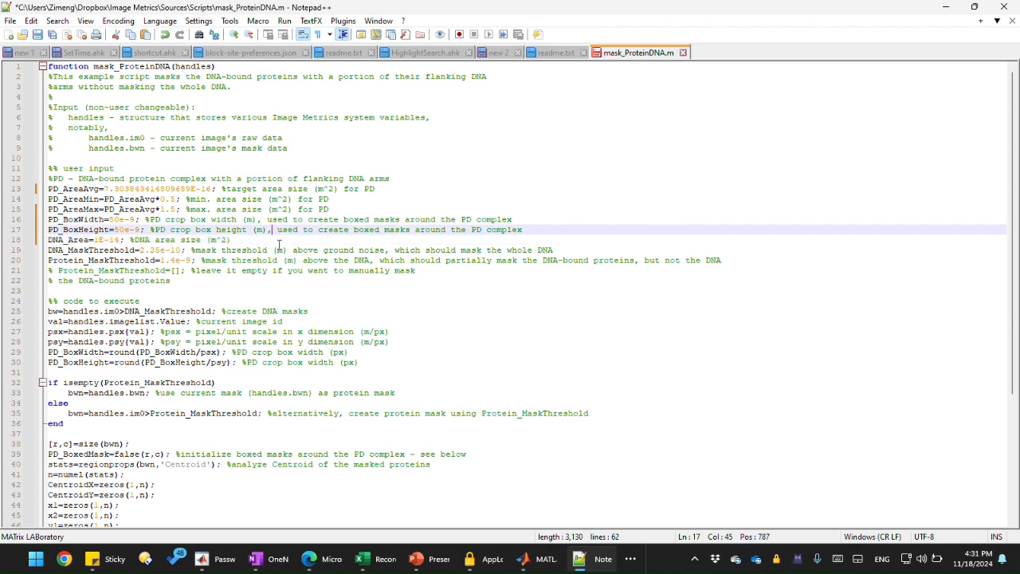
click(271, 239)
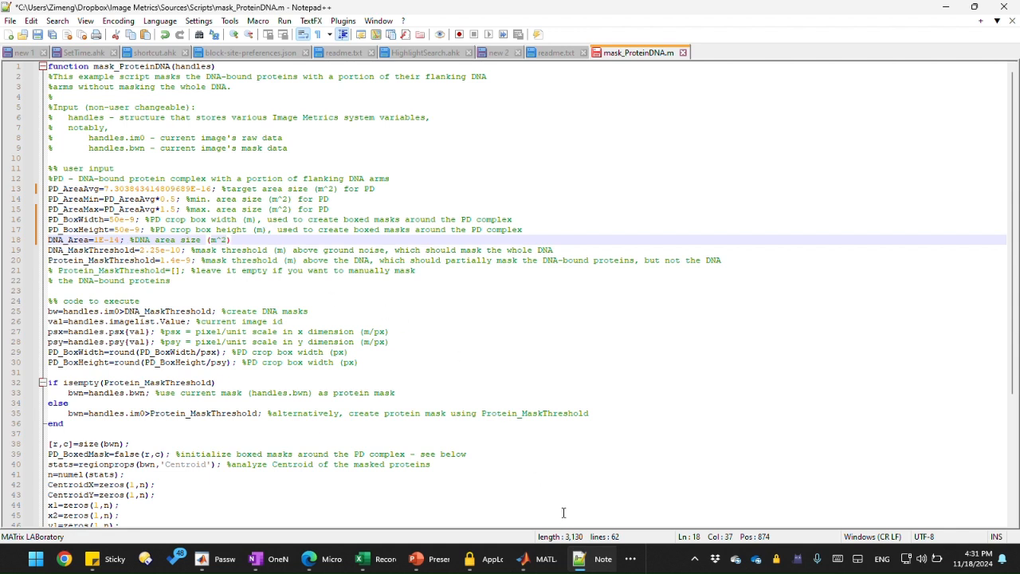
Step: Copy the current mask threshold 2.746e-10 into the script as the DNA_MaskThreshold value
mouse_move(590, 567)
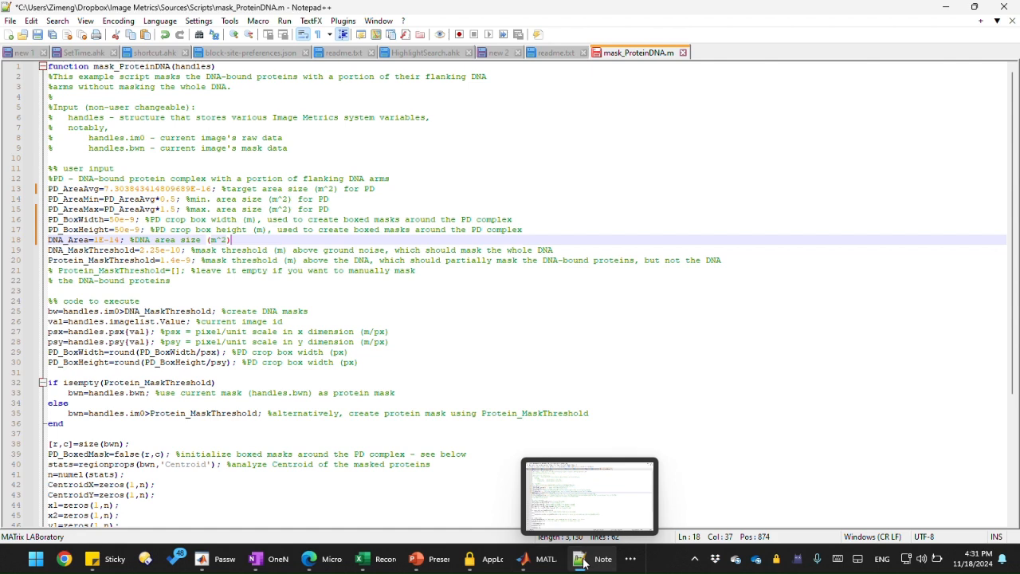
mouse_move(522, 562)
click(483, 504)
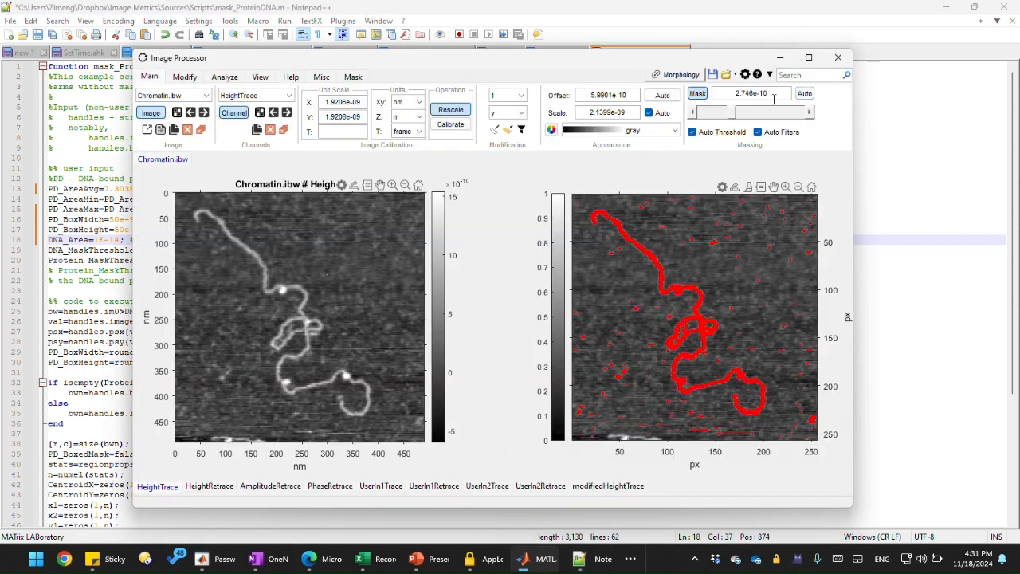
drag(781, 93, 729, 94)
key(ctrl+c)
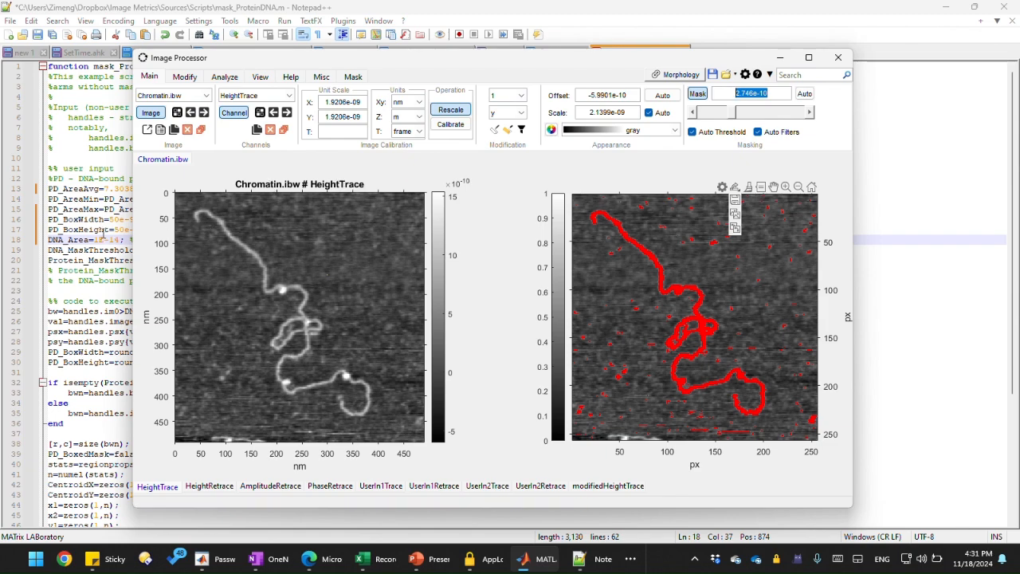
click(103, 230)
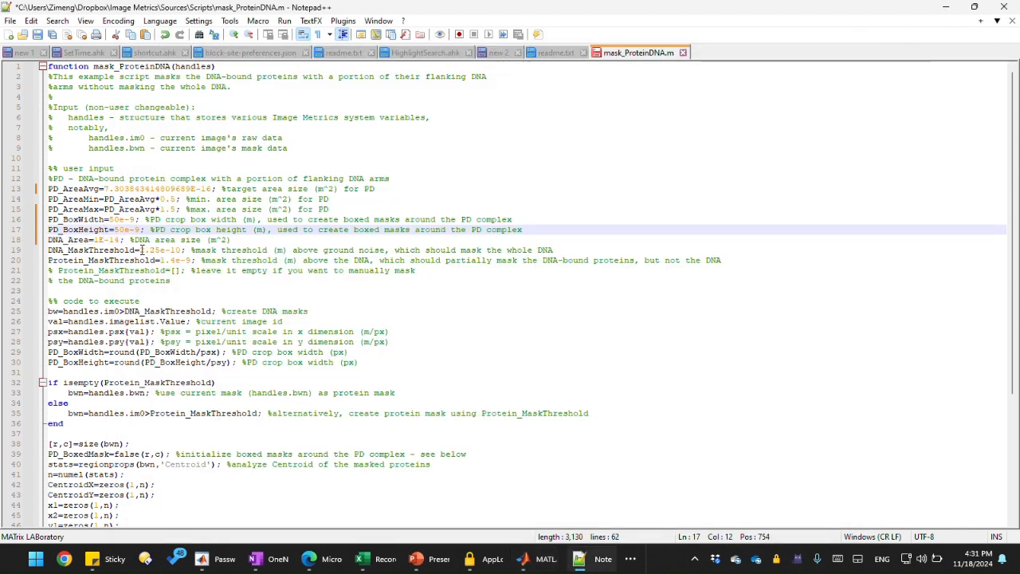
drag(142, 250, 181, 250)
key(ctrl+v)
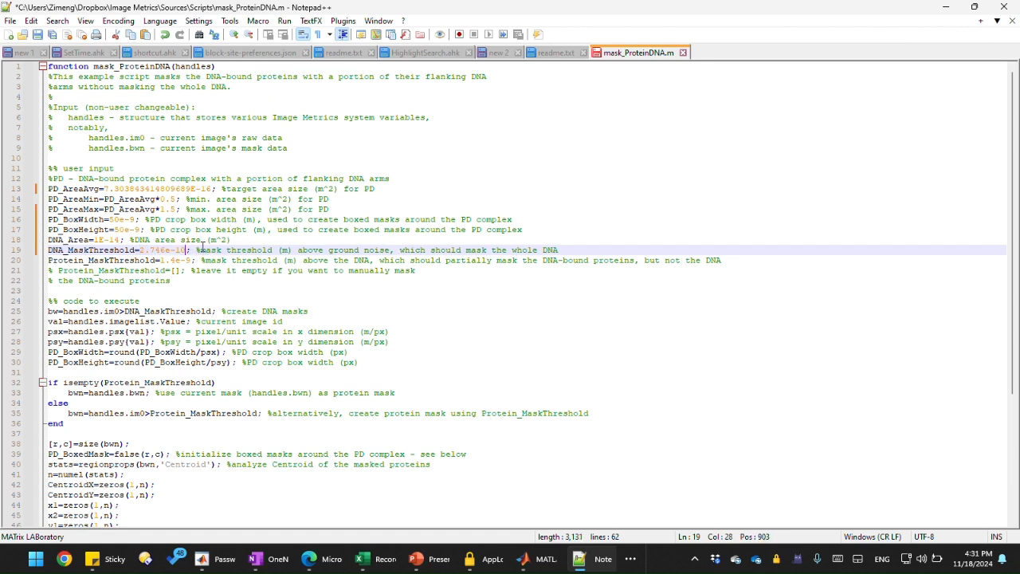
click(199, 260)
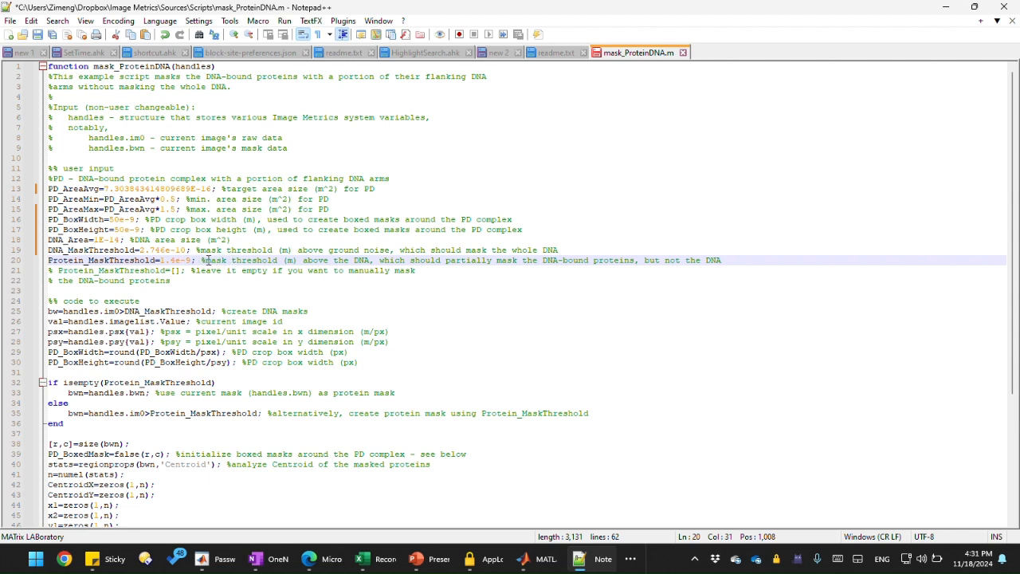
Step: Raise the mask threshold to 1.6933e-09 so only the bright protein spots stay masked, zooming in to check them
drag(205, 260, 689, 259)
click(615, 260)
mouse_move(523, 558)
click(493, 509)
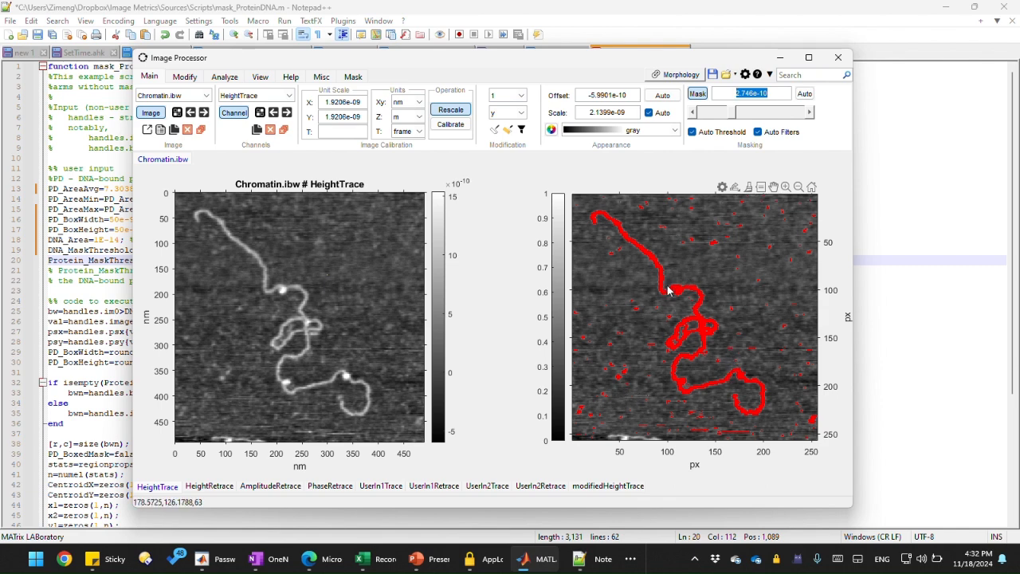
click(772, 91)
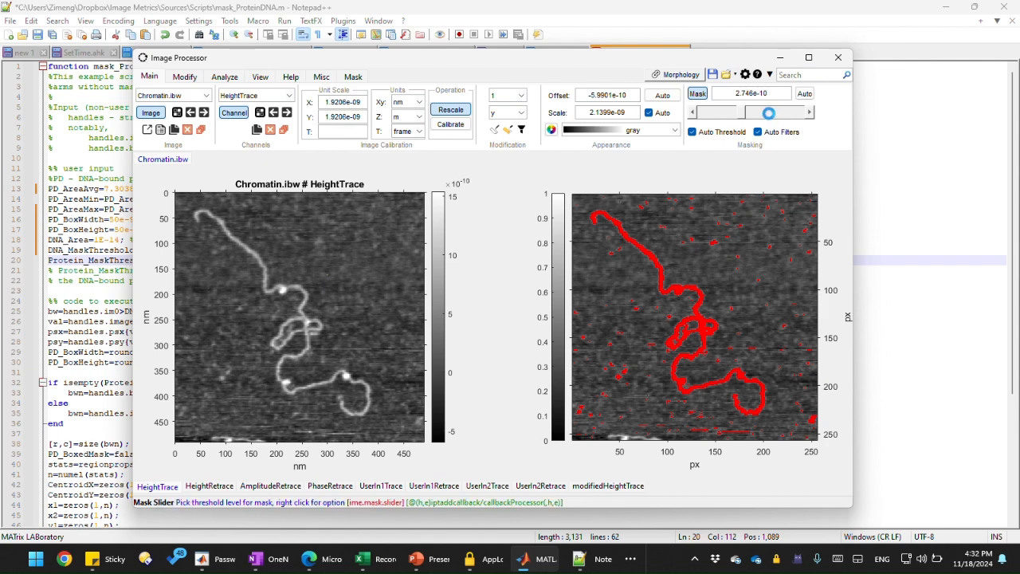
click(769, 113)
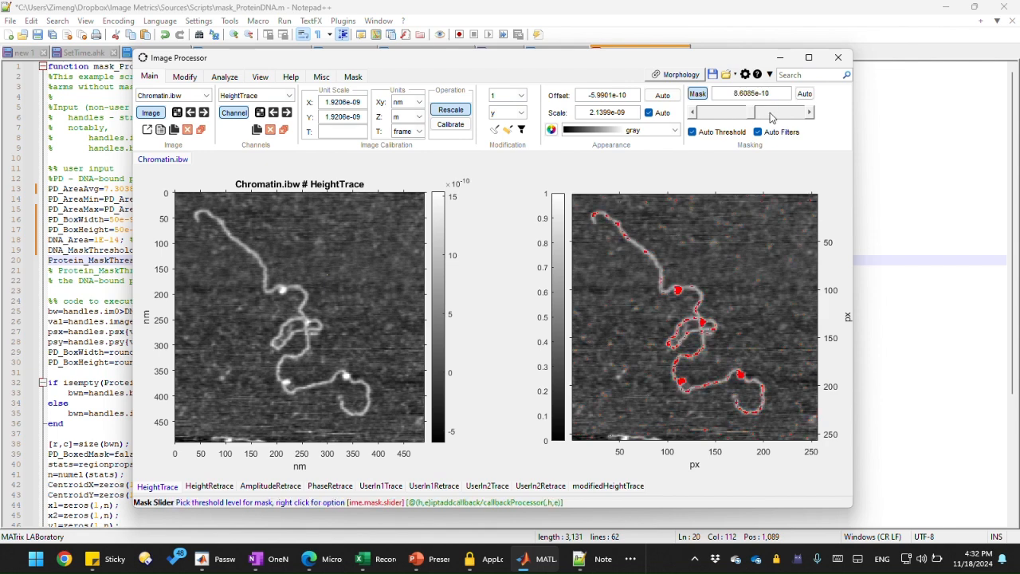
click(771, 117)
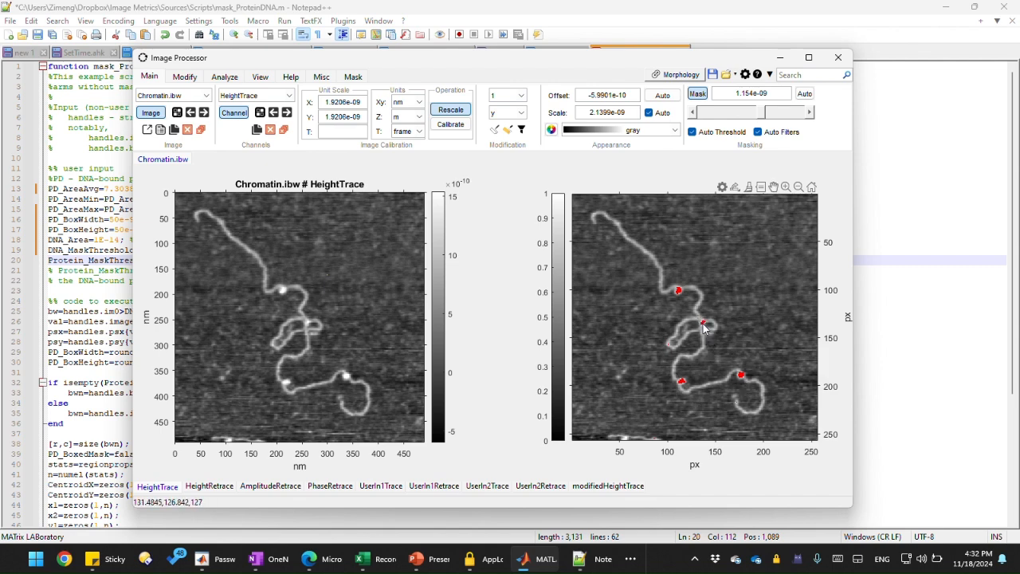
click(810, 113)
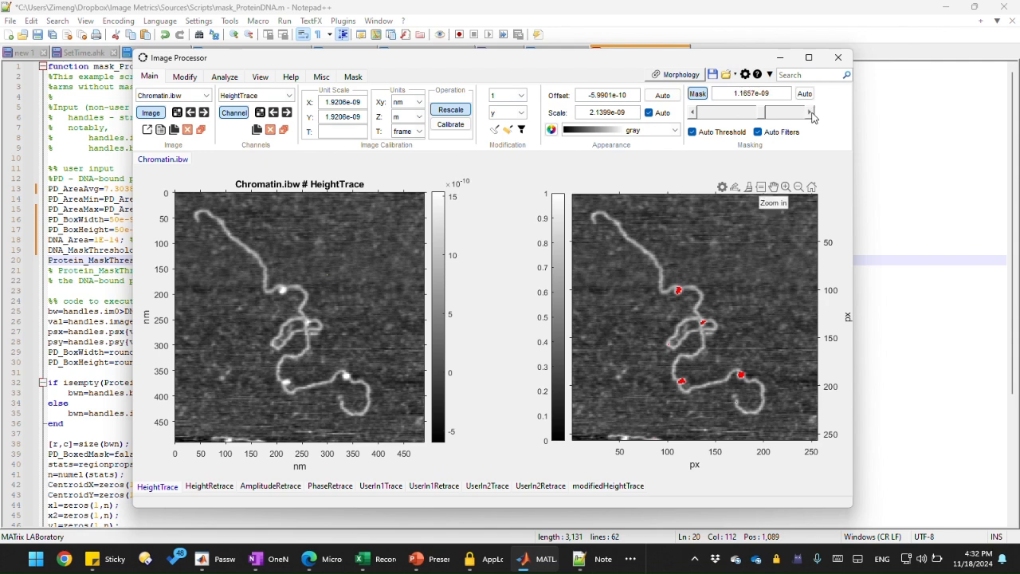
click(810, 113)
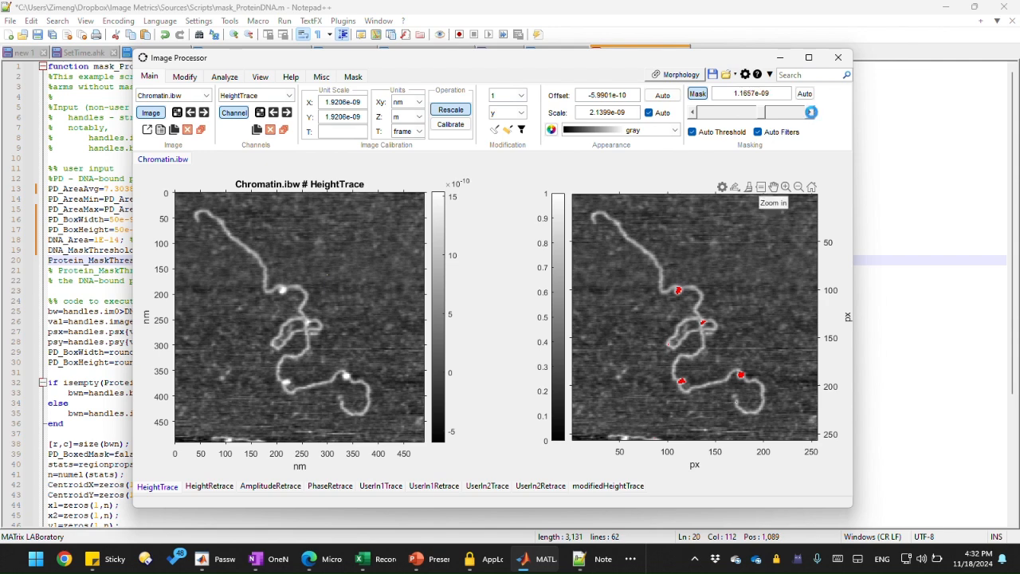
click(792, 118)
click(793, 117)
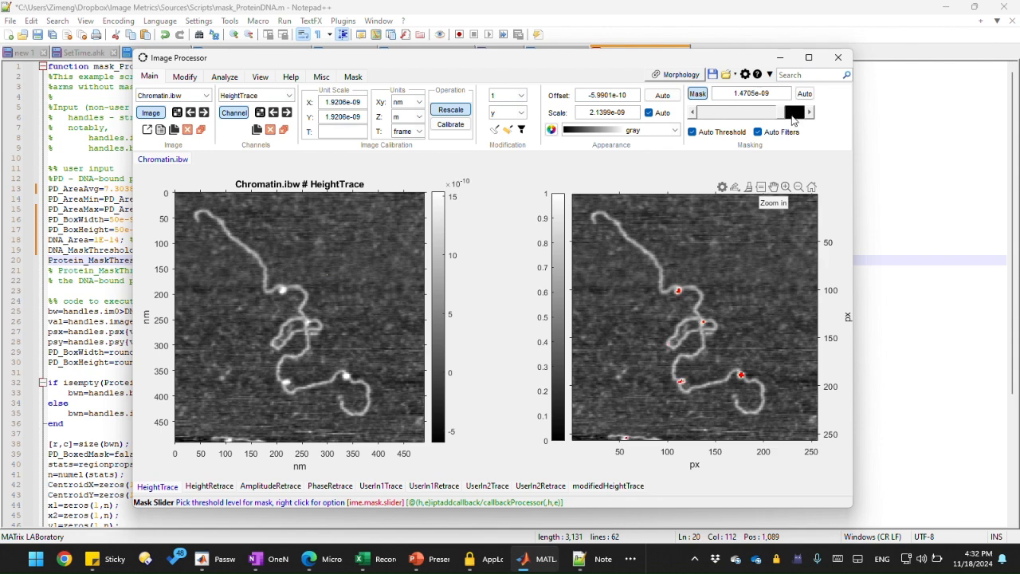
click(792, 117)
click(709, 114)
click(708, 113)
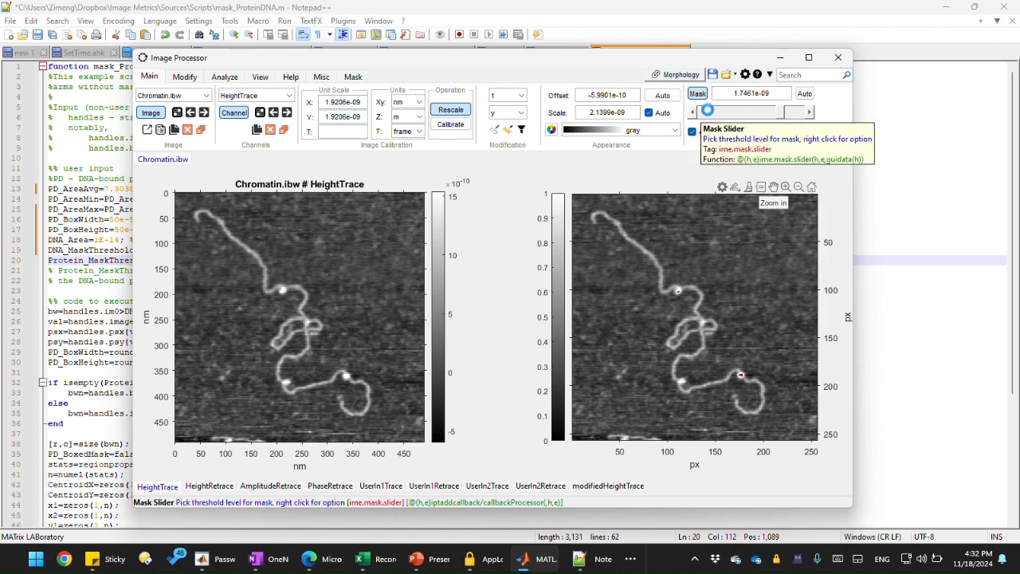
click(709, 112)
click(707, 111)
click(708, 112)
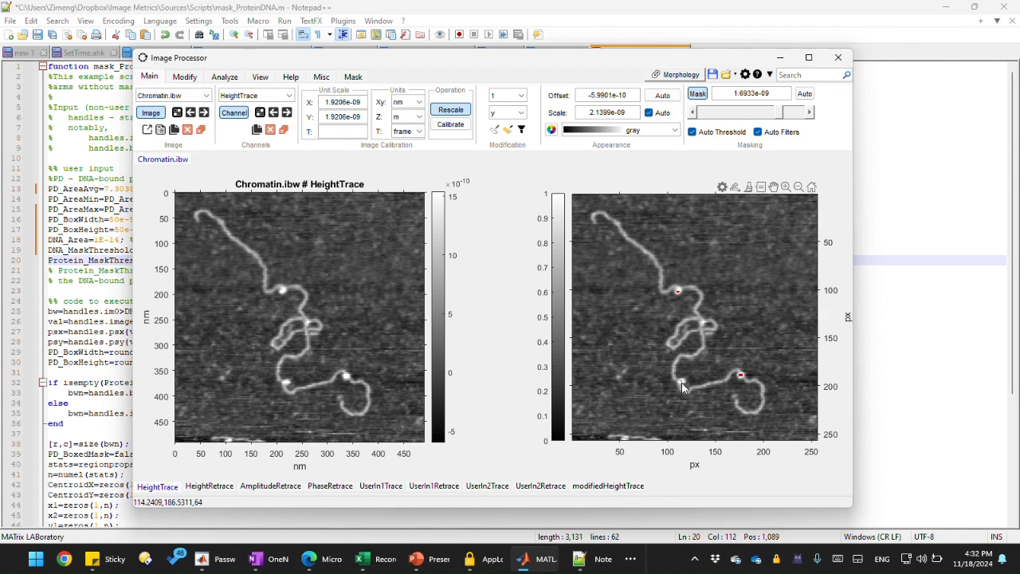
scroll(693, 379, up, 3)
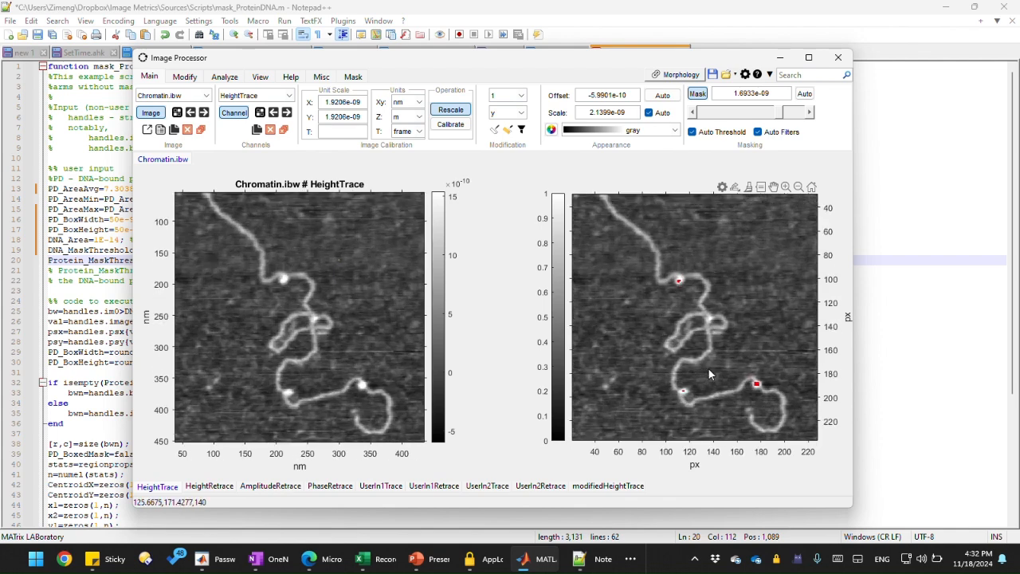
scroll(709, 371, up, 2)
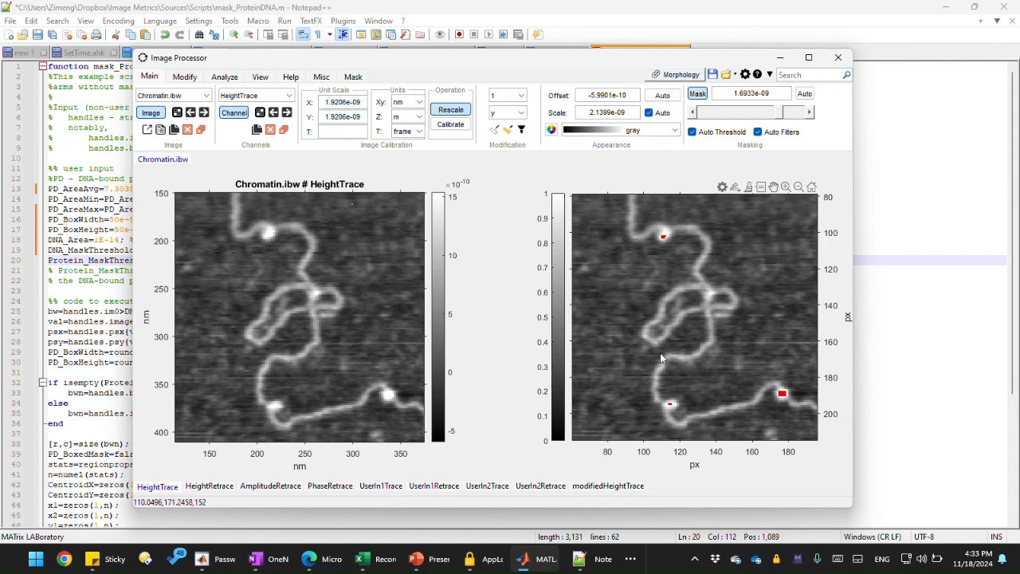
Step: Copy the 1.6933e-09 mask threshold into the script as the Protein_MaskThreshold value
drag(772, 94, 729, 94)
key(ctrl+c)
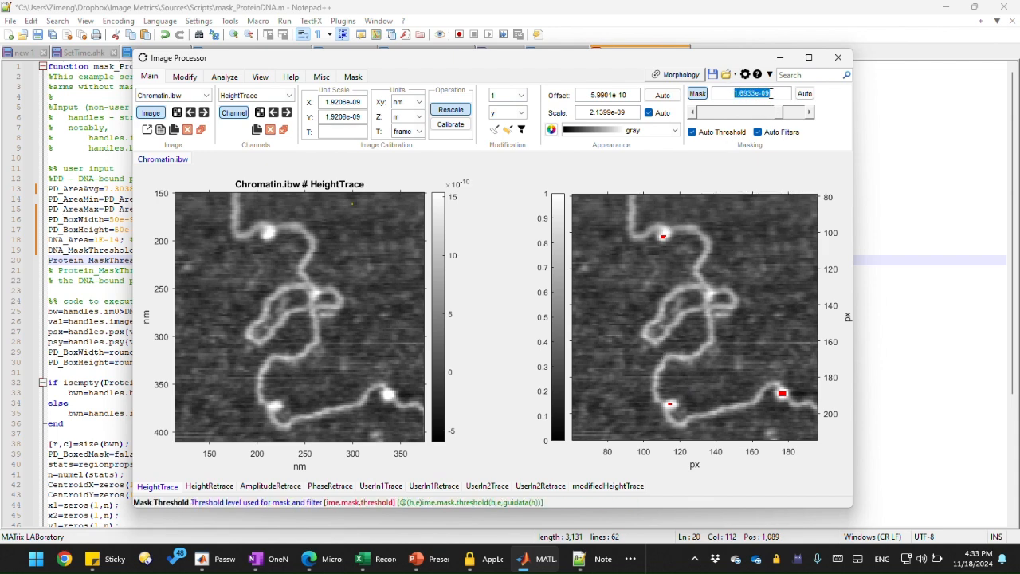
click(111, 229)
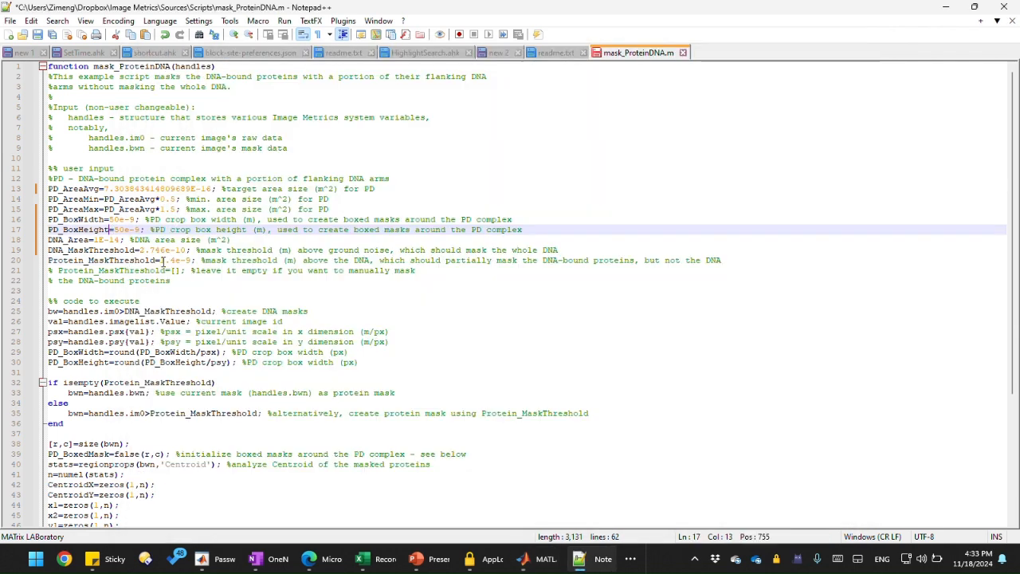
drag(162, 261, 191, 260)
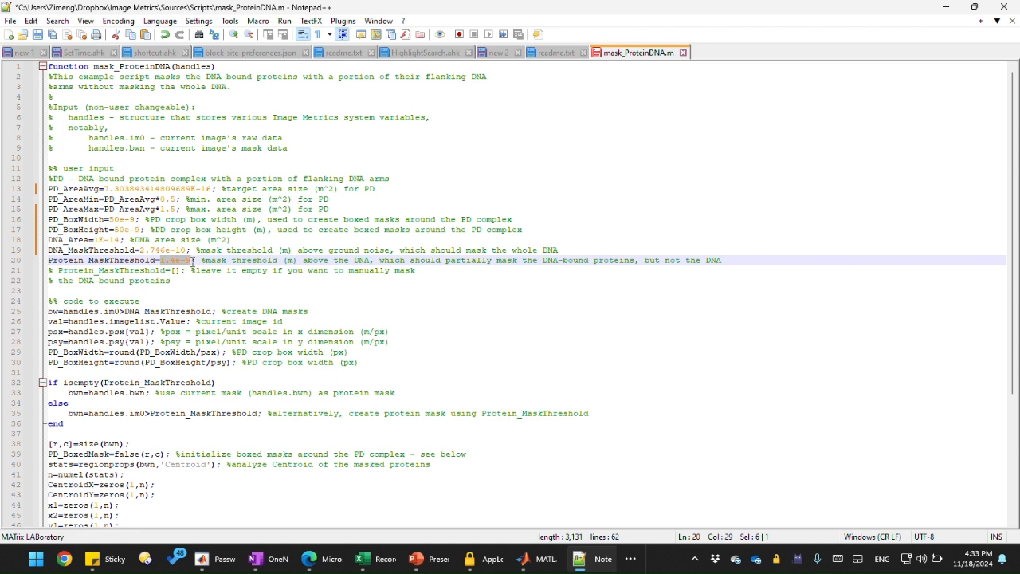
key(ctrl+v)
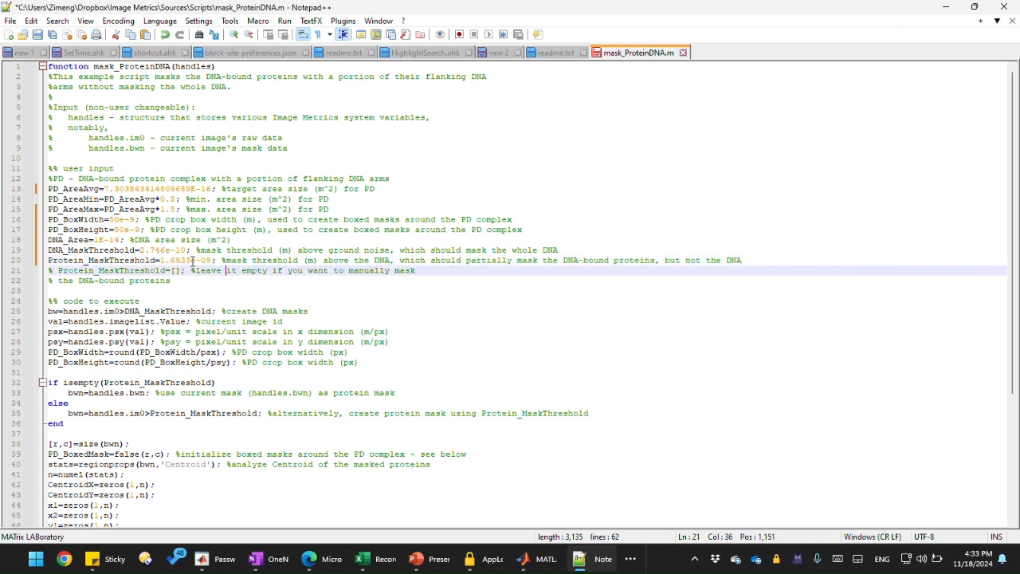
click(181, 261)
double_click(205, 259)
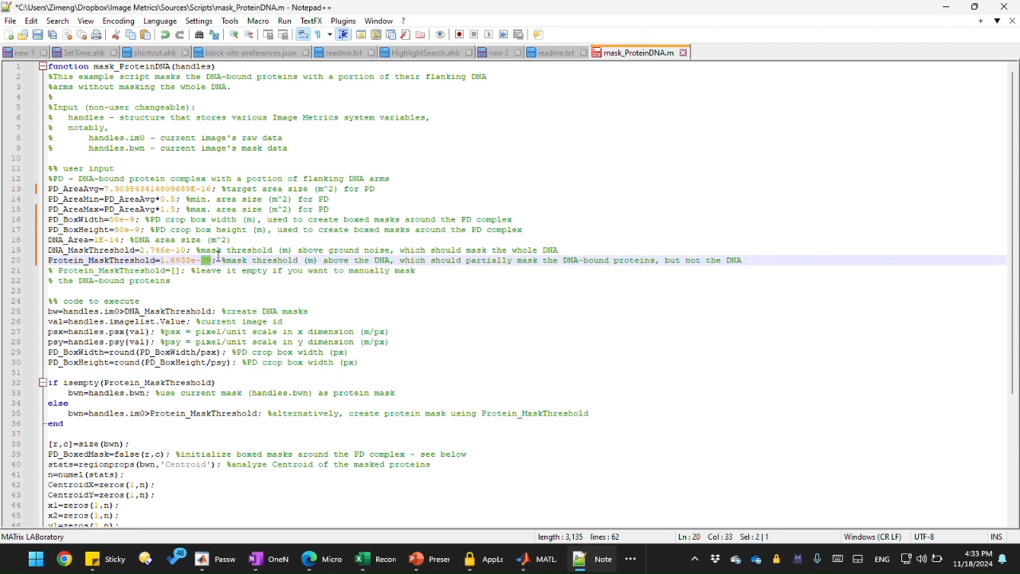
click(214, 259)
mouse_move(533, 552)
mouse_move(209, 260)
mouse_down()
mouse_move(159, 260)
mouse_move(215, 263)
mouse_up()
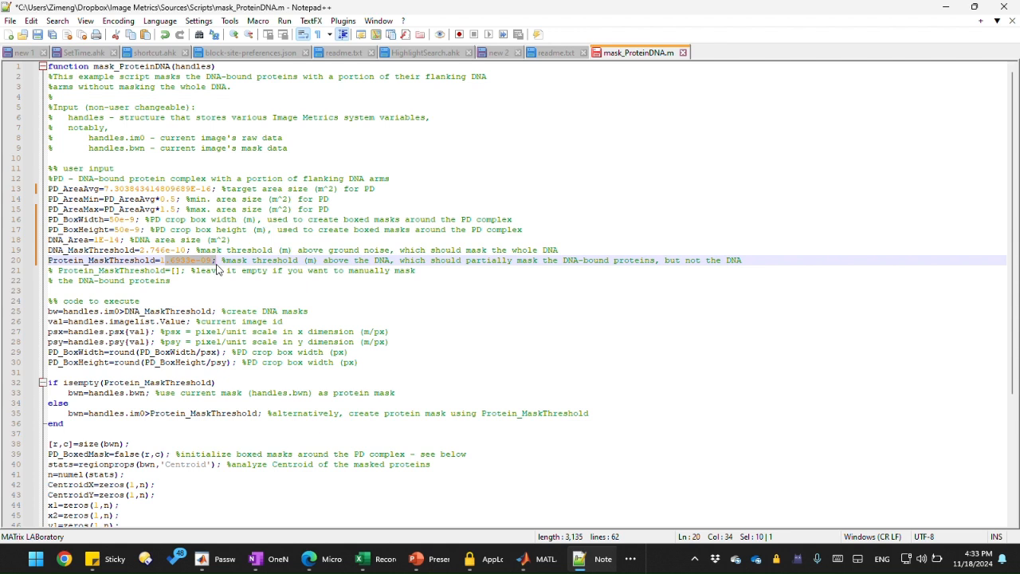
click(165, 261)
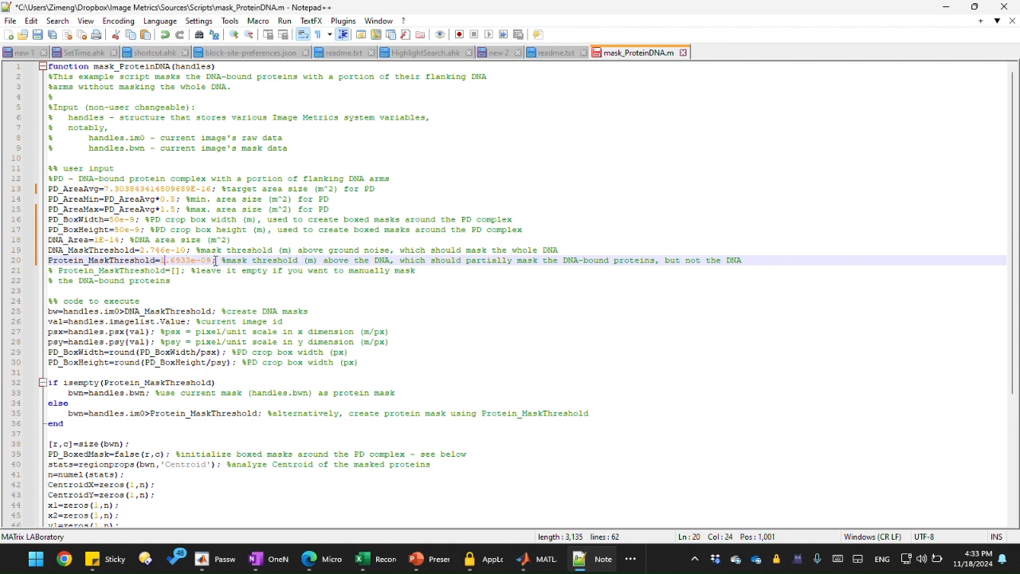
Step: Review the script's user-input parameters from PD_AreaAvg to Protein_MaskThreshold
mouse_move(539, 558)
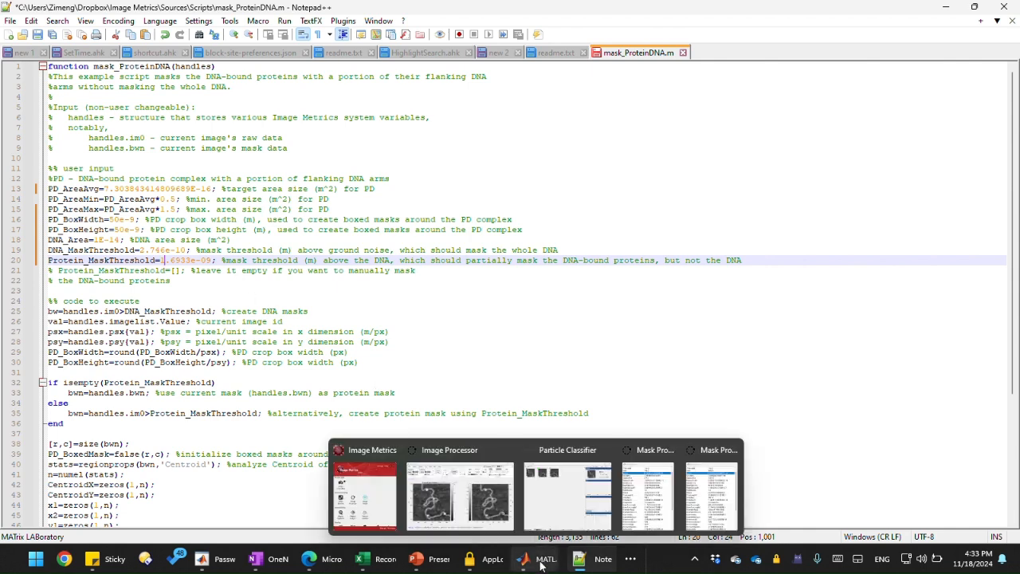
mouse_move(458, 499)
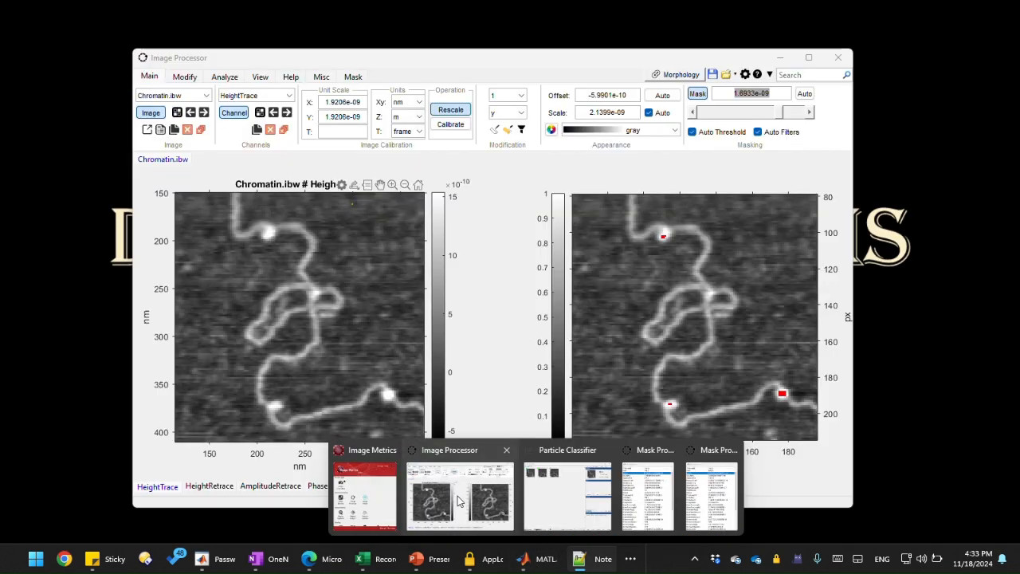
click(458, 499)
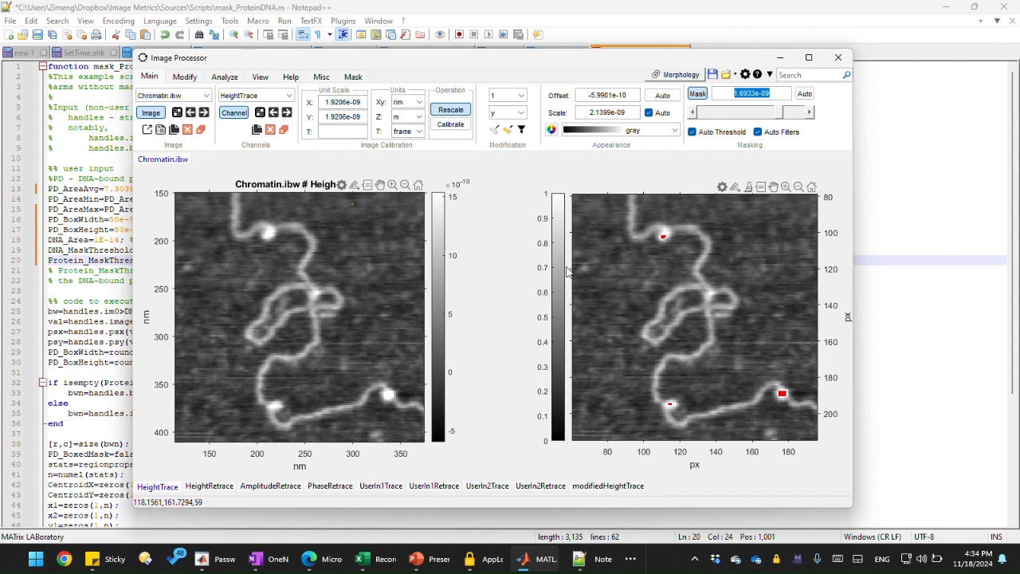
click(93, 230)
drag(260, 259, 52, 186)
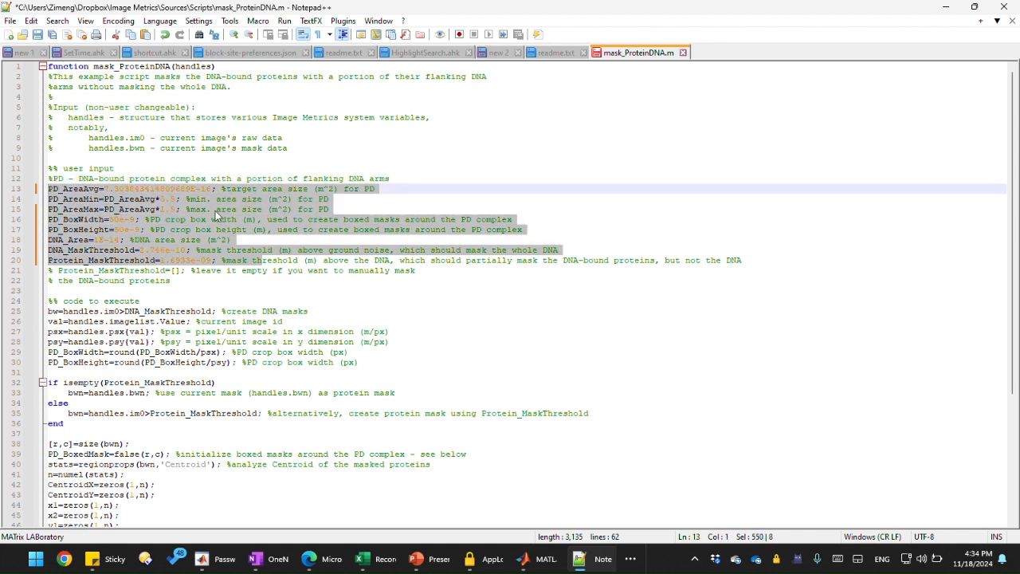
click(201, 270)
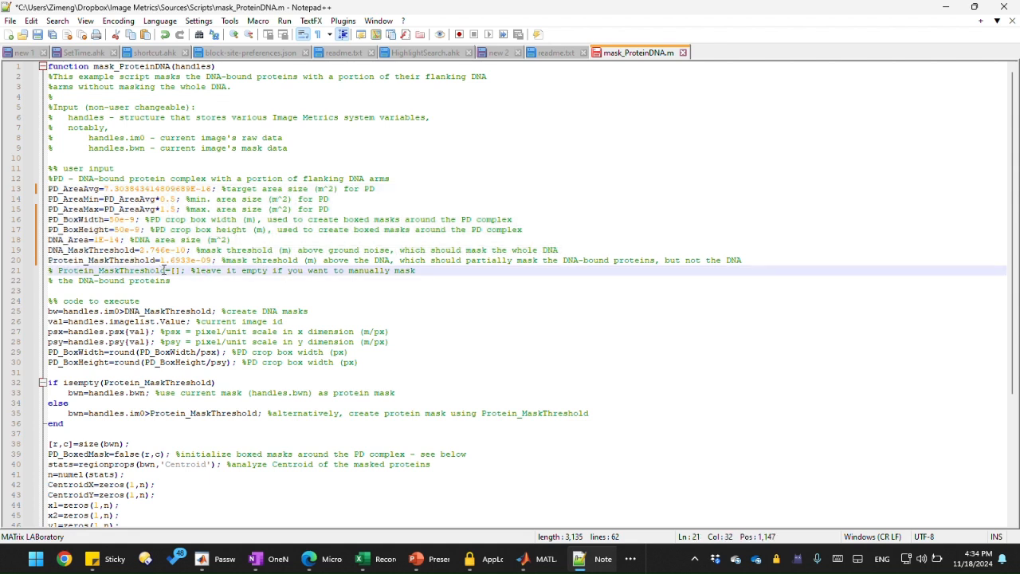
mouse_move(547, 568)
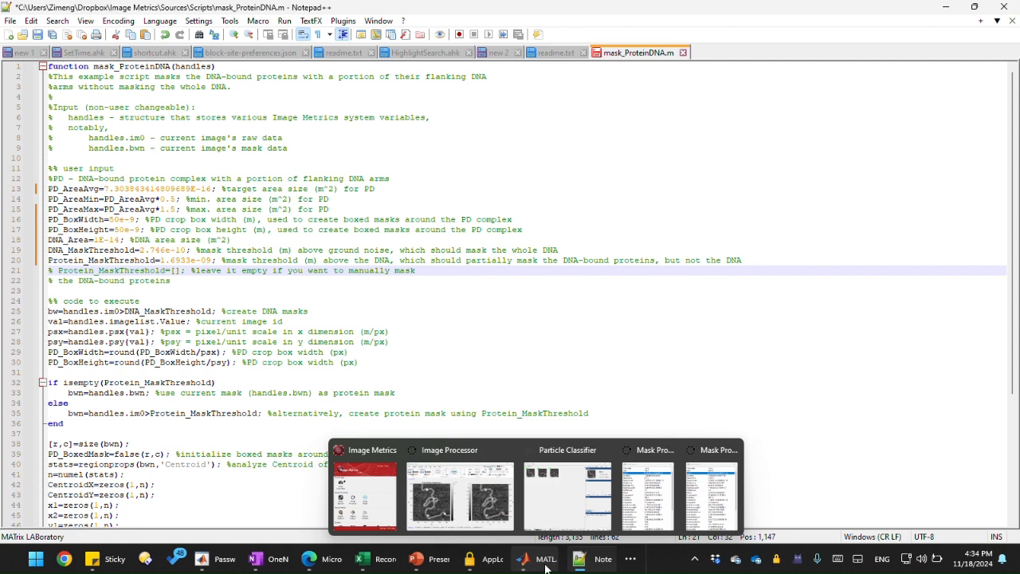
Step: Save the edited mask_ProteinDNA.m script
click(460, 494)
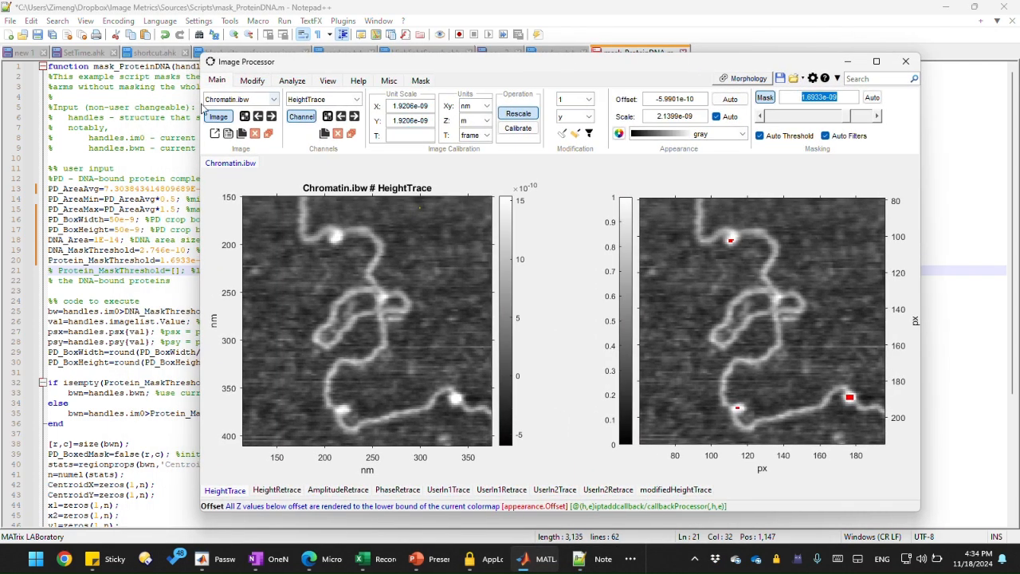
click(130, 119)
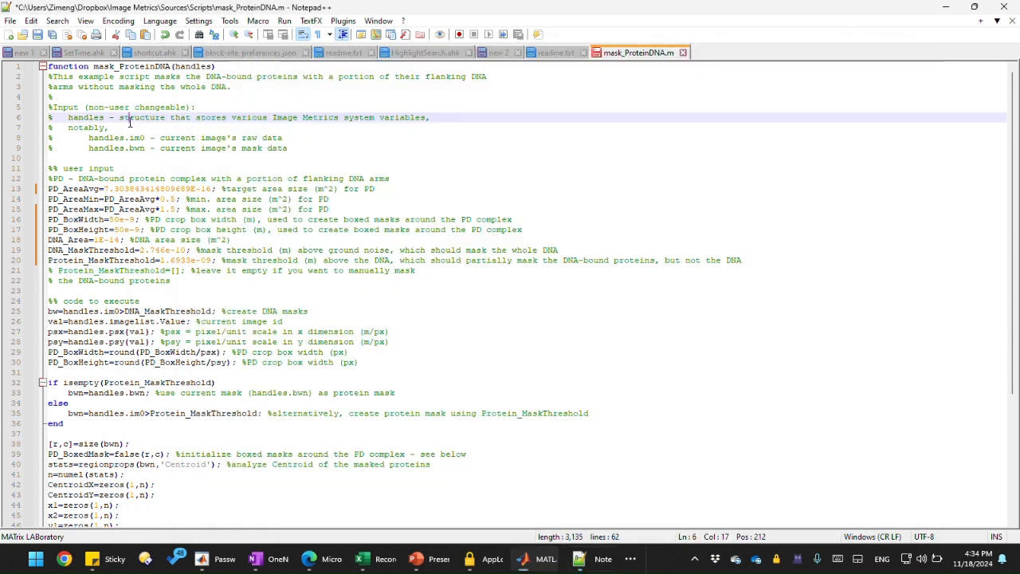
click(37, 34)
click(250, 157)
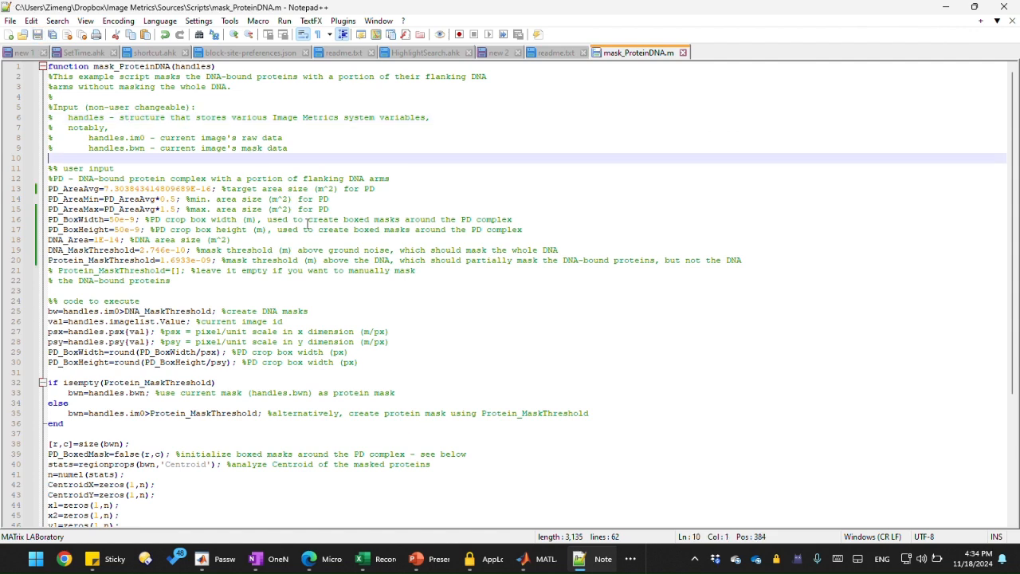
Step: Run the Mask Protein-DNA morphology operation on the Chromatin.ibw height image
mouse_move(523, 558)
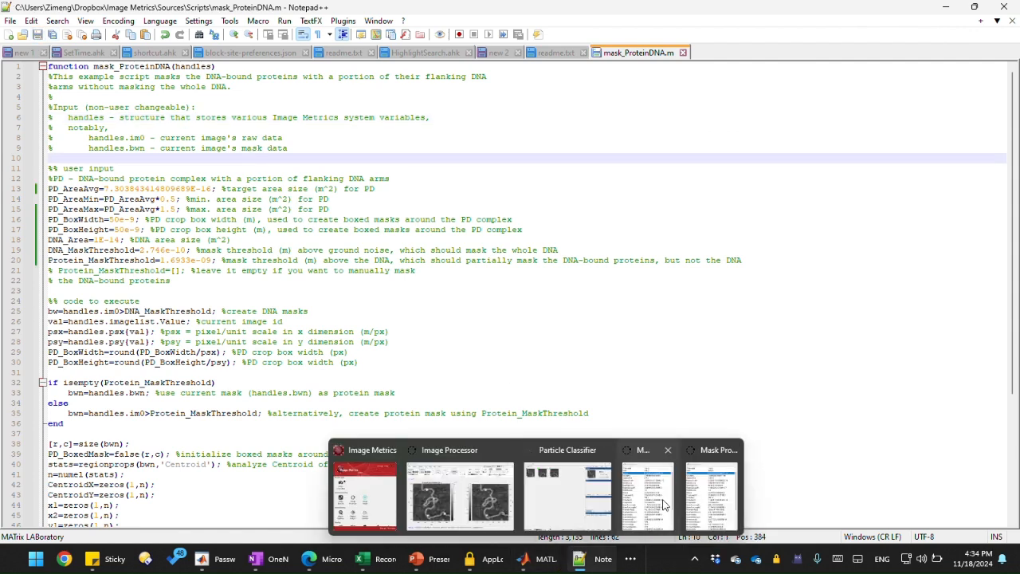
click(516, 507)
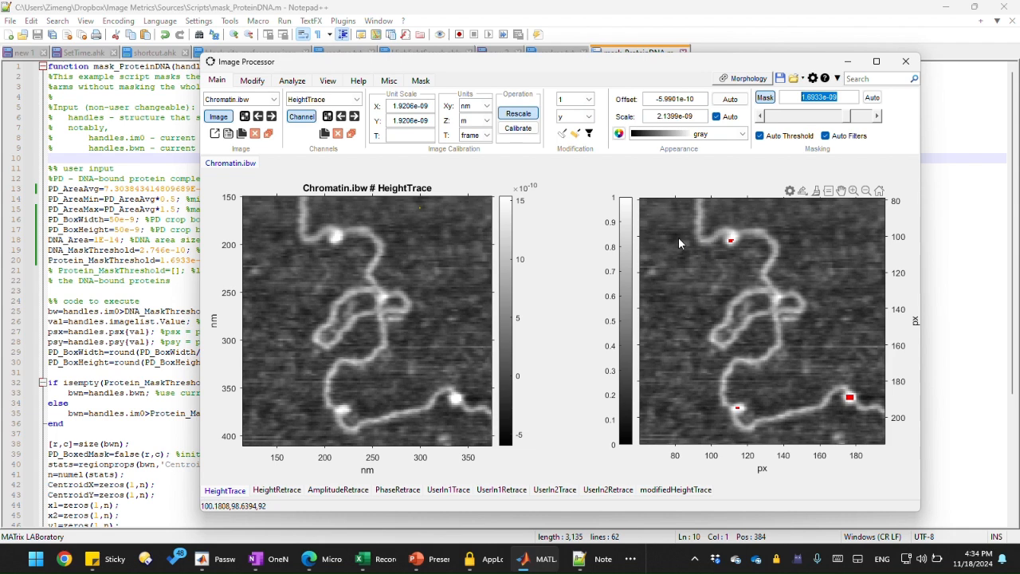
click(711, 208)
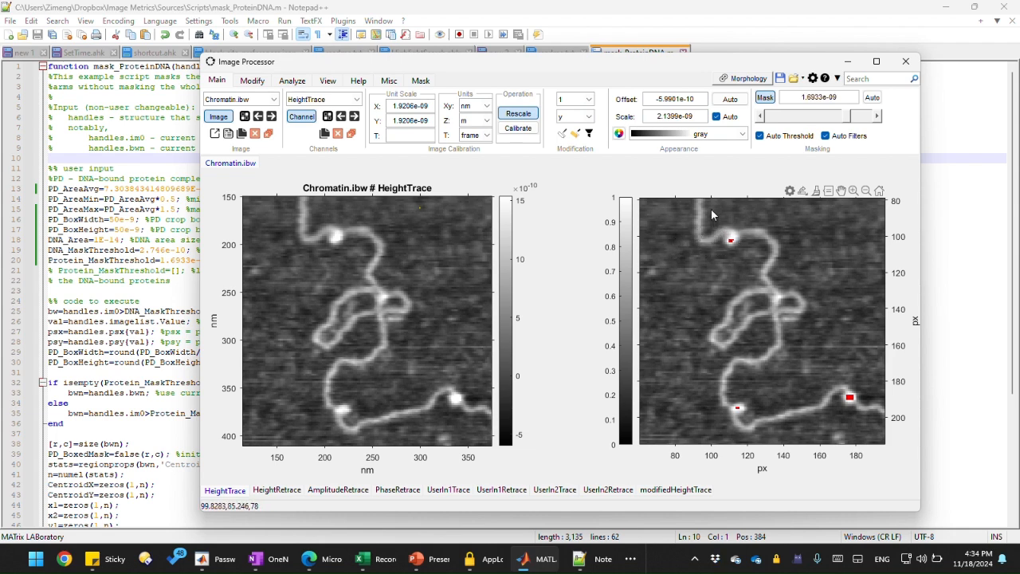
click(743, 79)
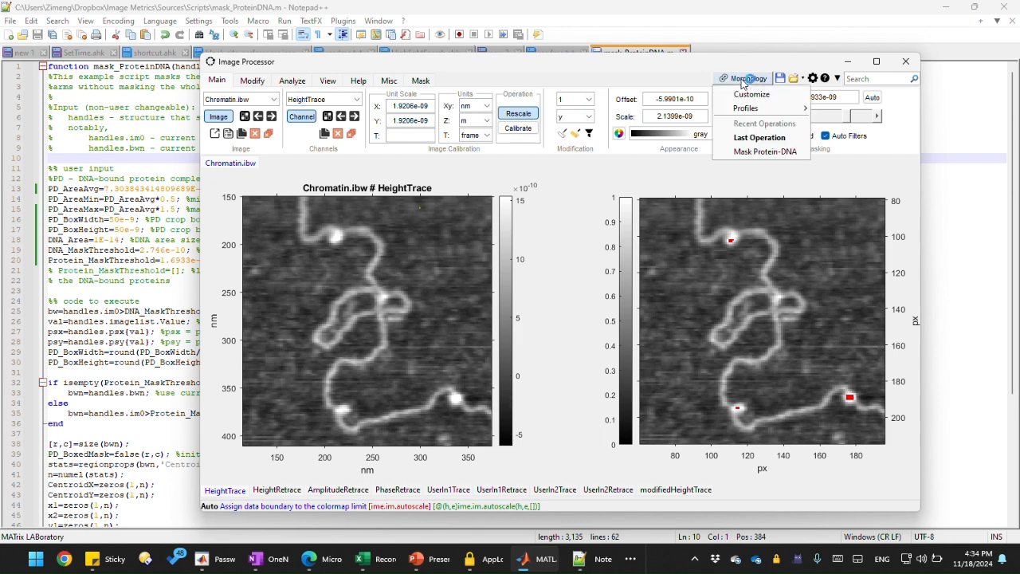
click(749, 108)
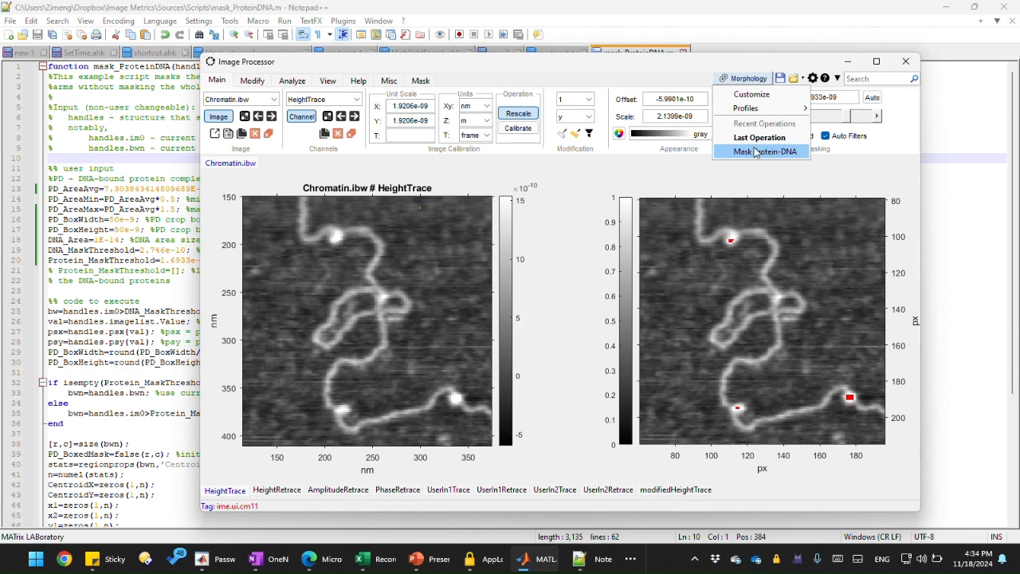
click(744, 151)
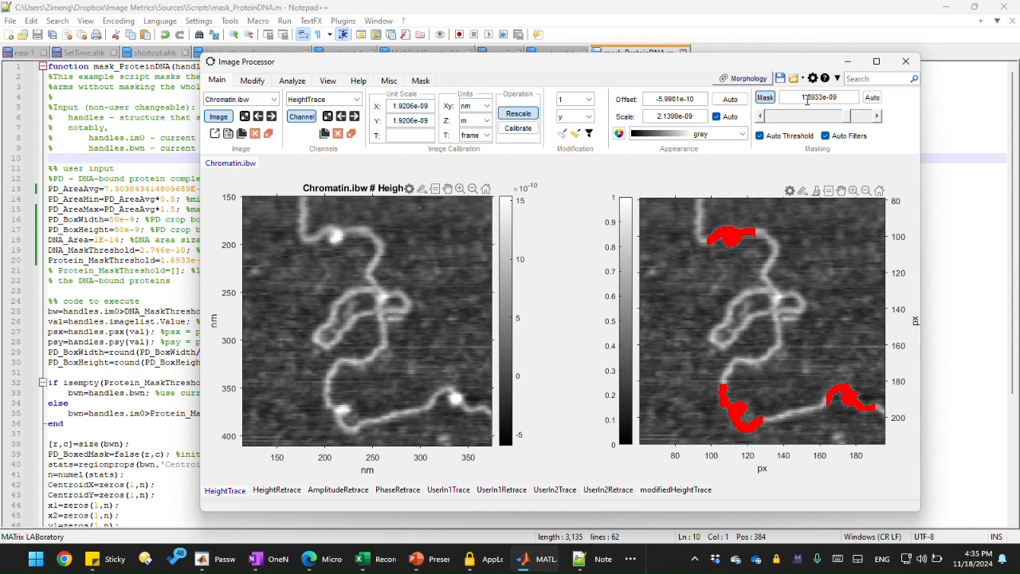
Step: Nudge the mask threshold down to 1.6992e-09
drag(834, 97, 794, 94)
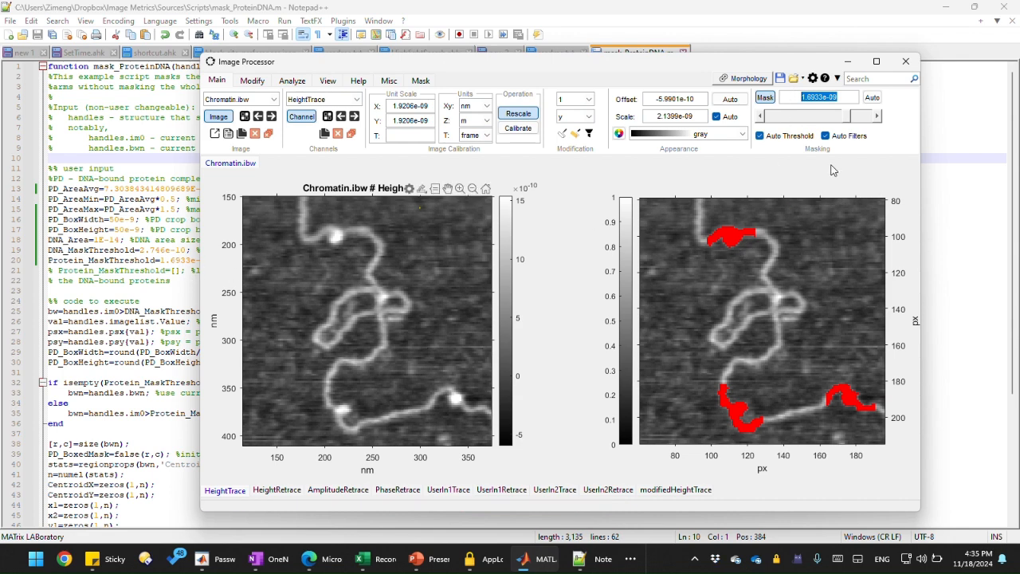
click(877, 117)
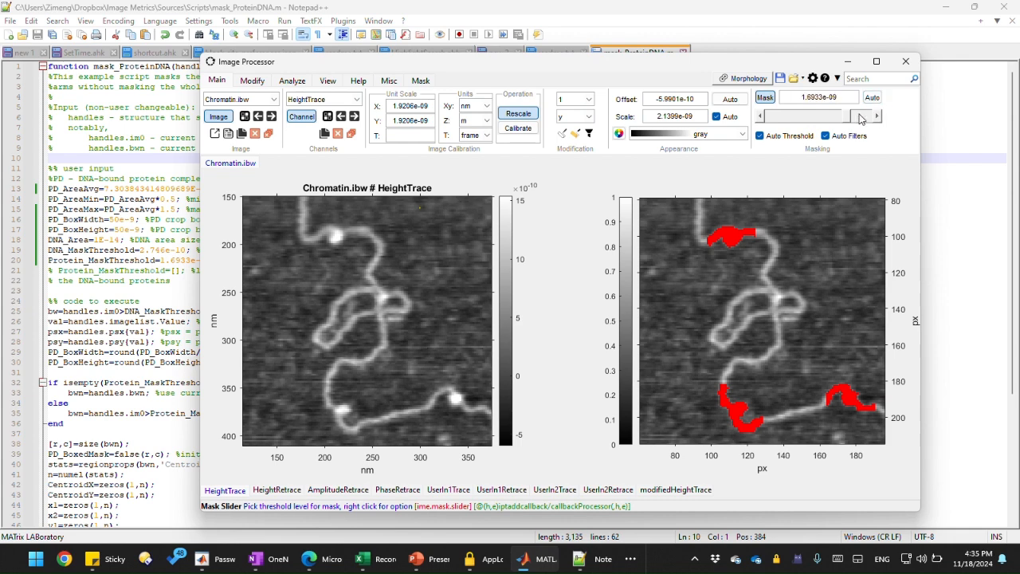
click(760, 116)
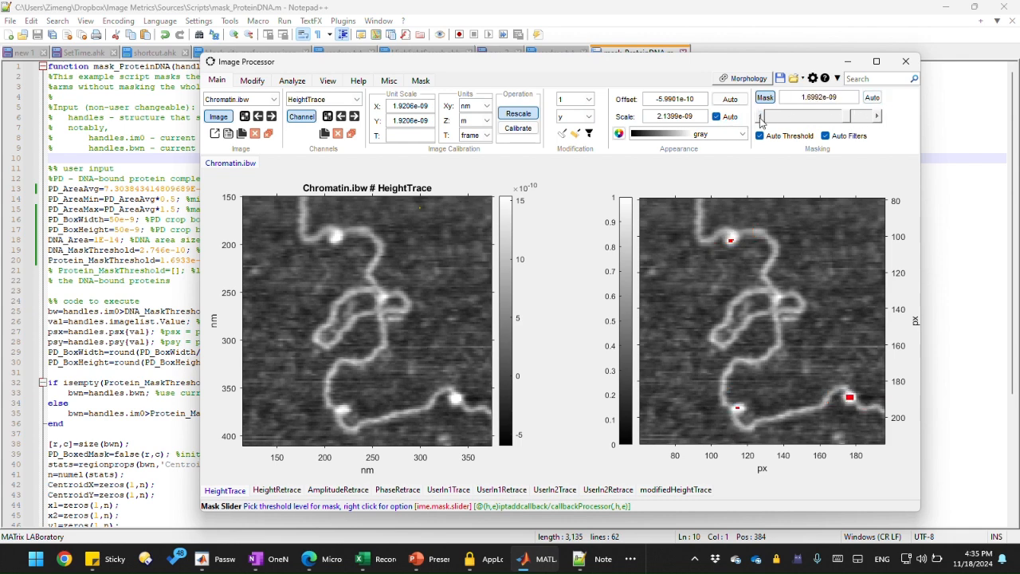
Step: Uncomment the empty Protein_MaskThreshold=[] line in the script
click(131, 271)
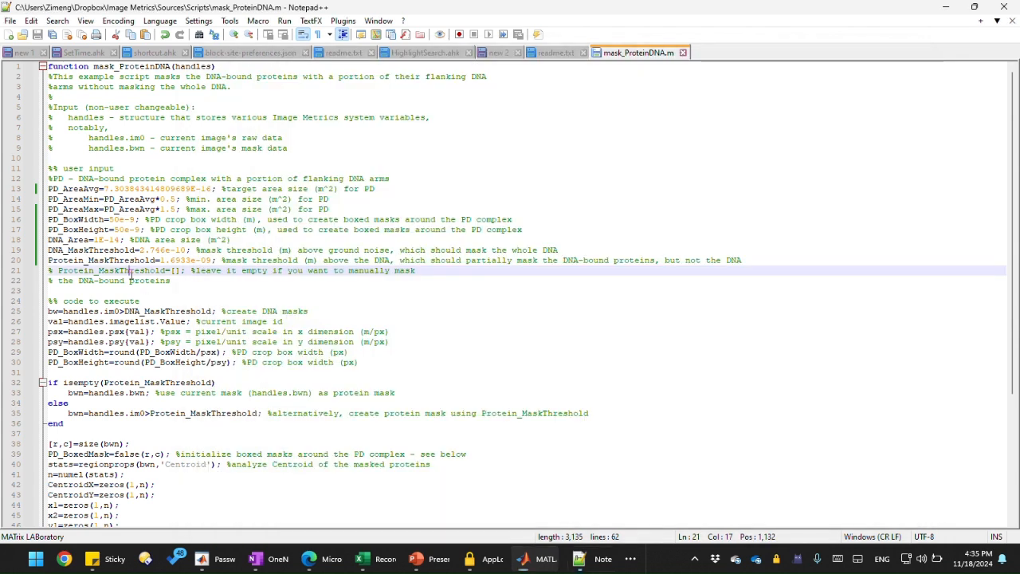
click(58, 271)
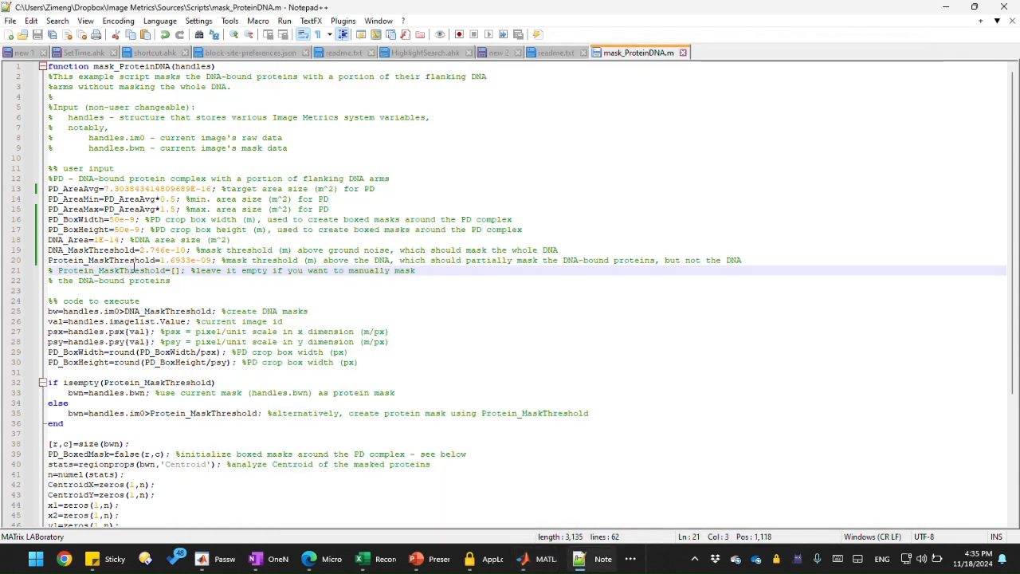
key(BackSpace)
key(BackSpace)
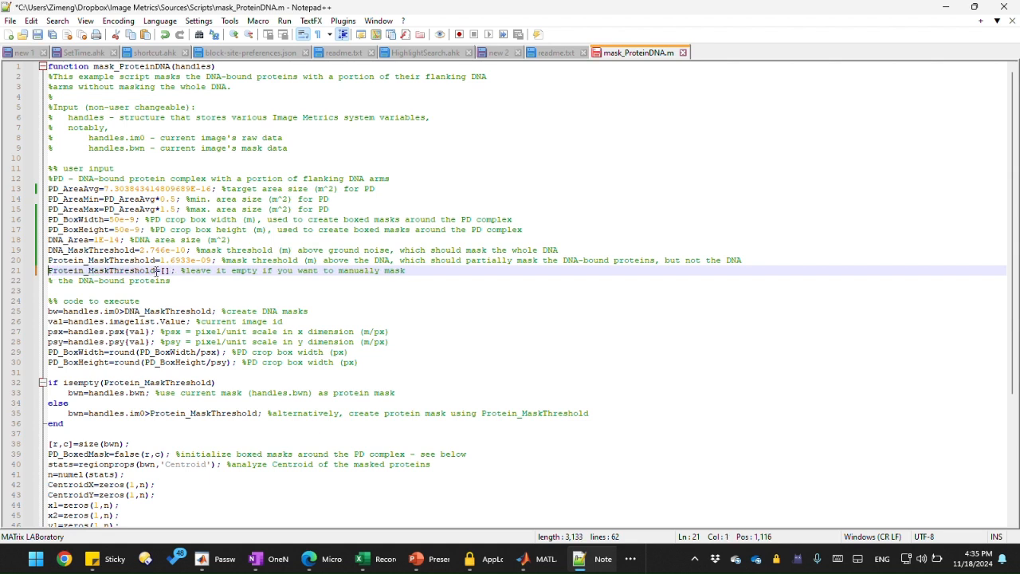
Step: Examine the Protein_MaskThreshold lines in the script alongside the masked image
click(144, 271)
mouse_move(173, 270)
mouse_down()
mouse_move(46, 270)
mouse_move(154, 271)
mouse_up()
click(116, 268)
click(108, 261)
double_click(141, 270)
click(172, 271)
mouse_move(547, 552)
click(488, 498)
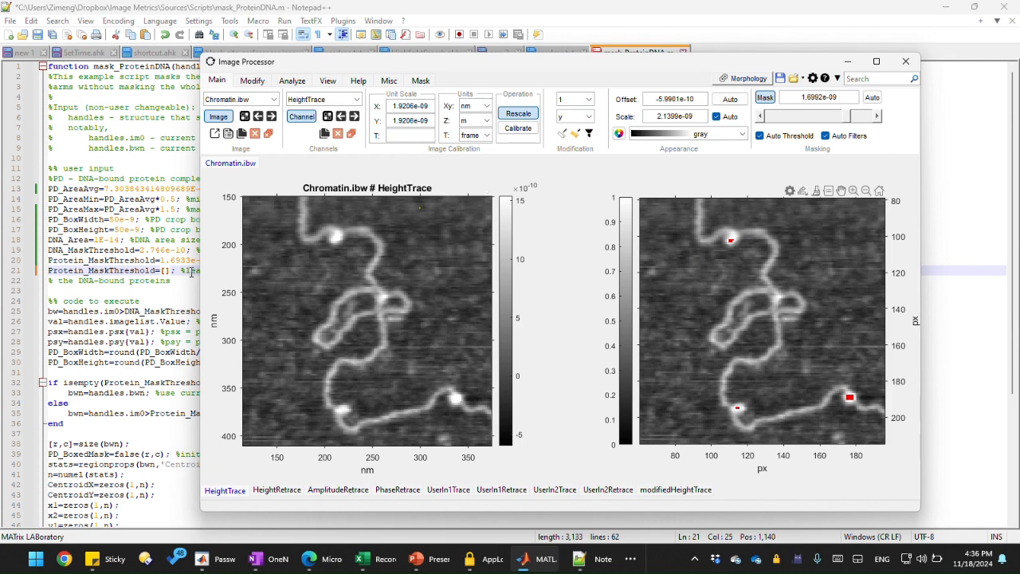
click(191, 272)
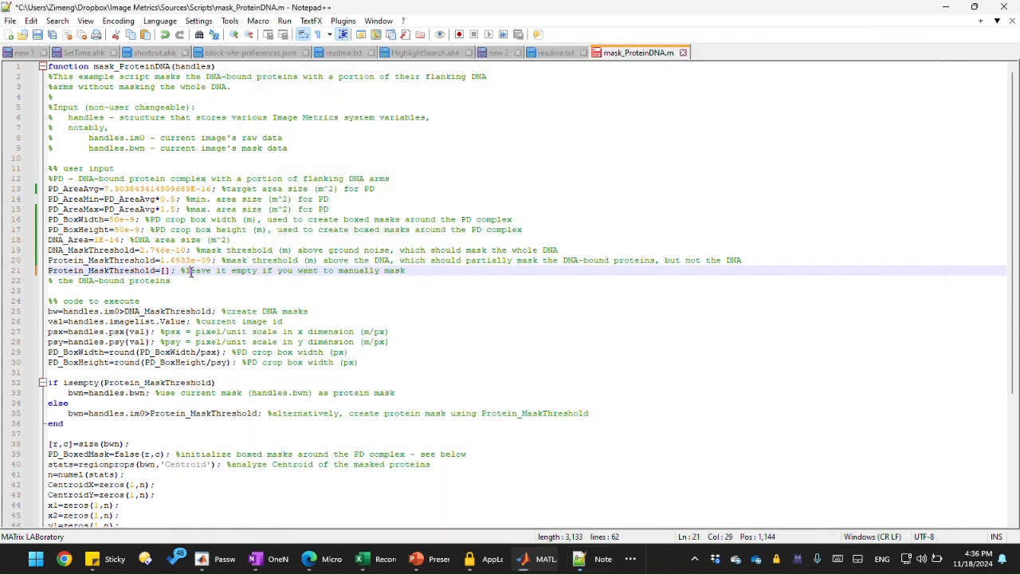
double_click(197, 261)
click(205, 262)
drag(209, 261, 153, 274)
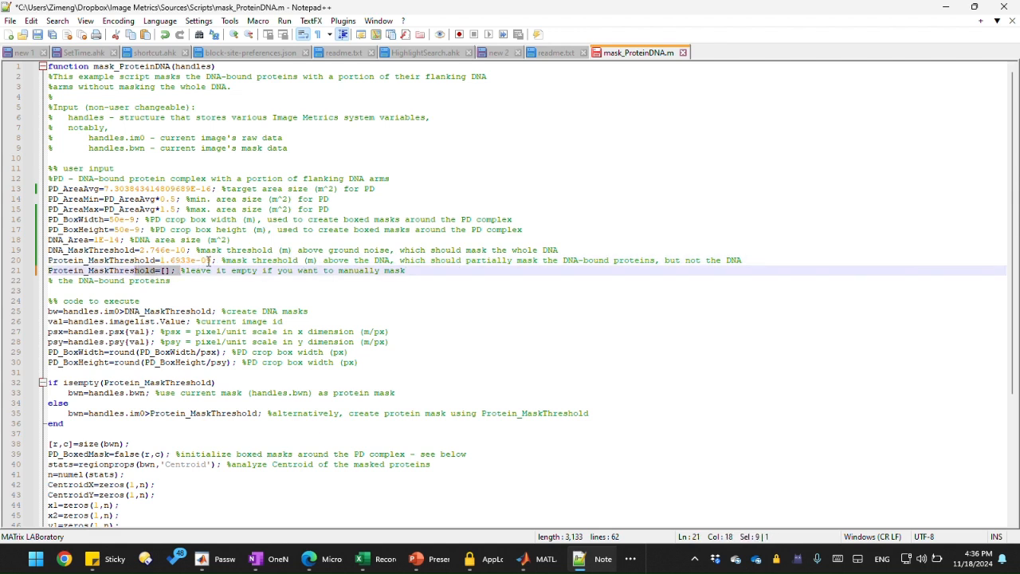
drag(213, 261, 159, 260)
click(186, 270)
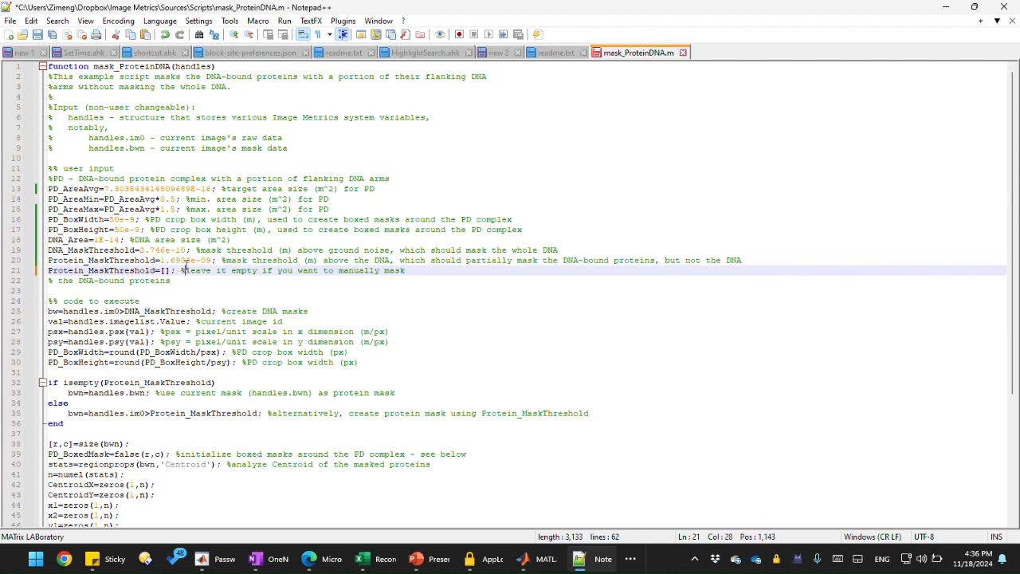
drag(212, 260, 159, 261)
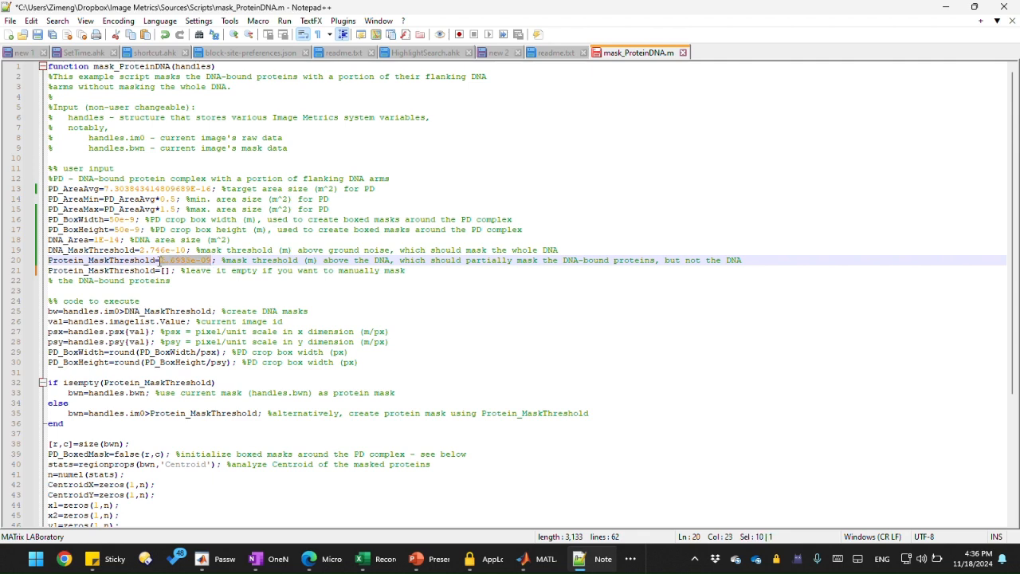
click(192, 270)
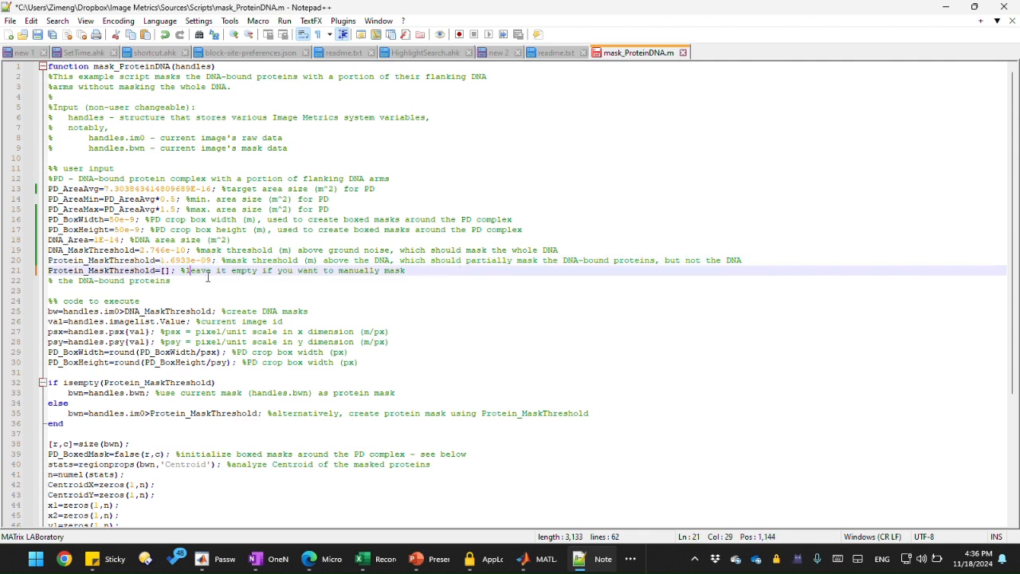
key(alt+Tab)
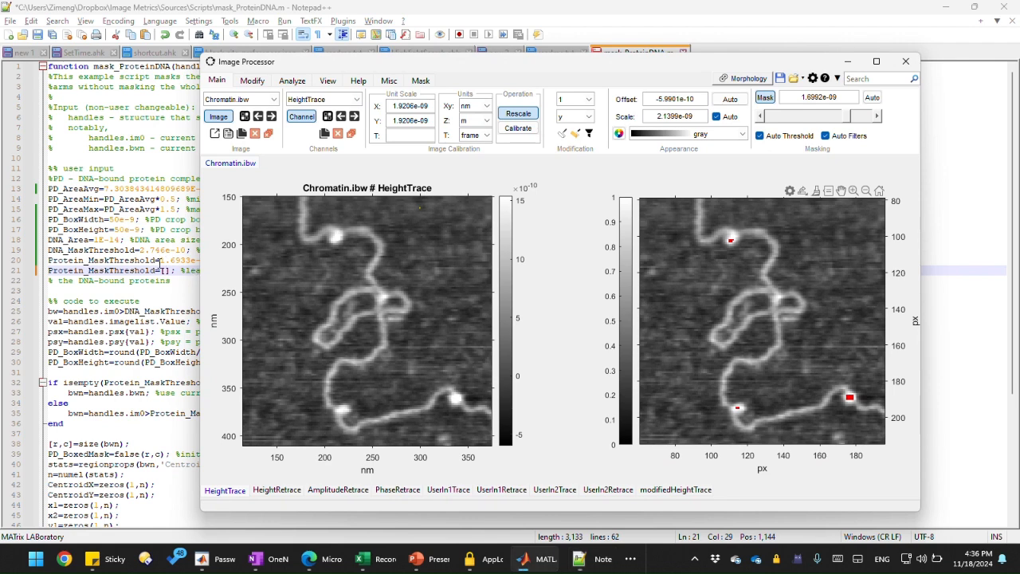
click(159, 261)
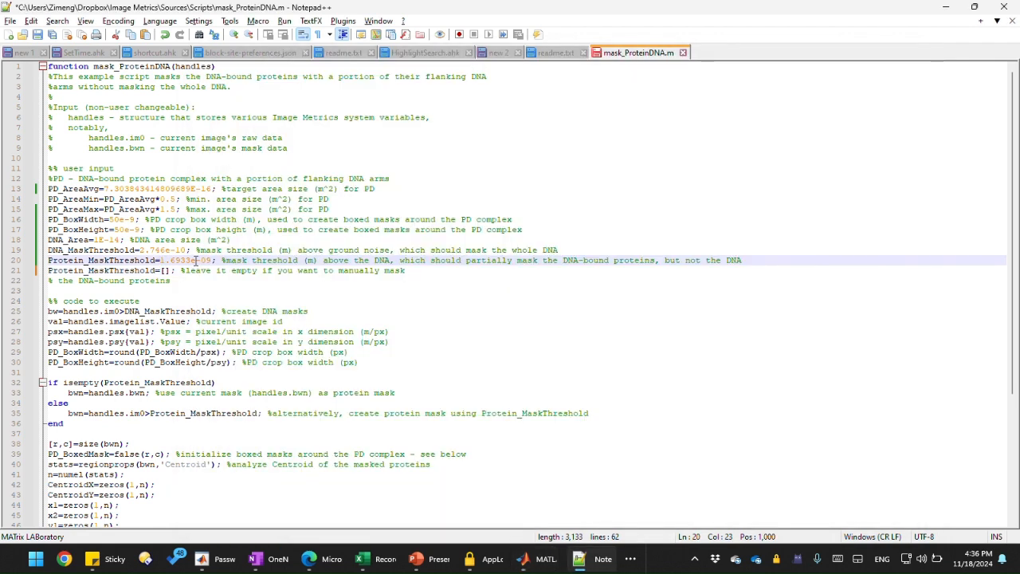
drag(195, 261, 101, 261)
Step: Comment out the Protein_MaskThreshold=[] line with a leading %
click(145, 270)
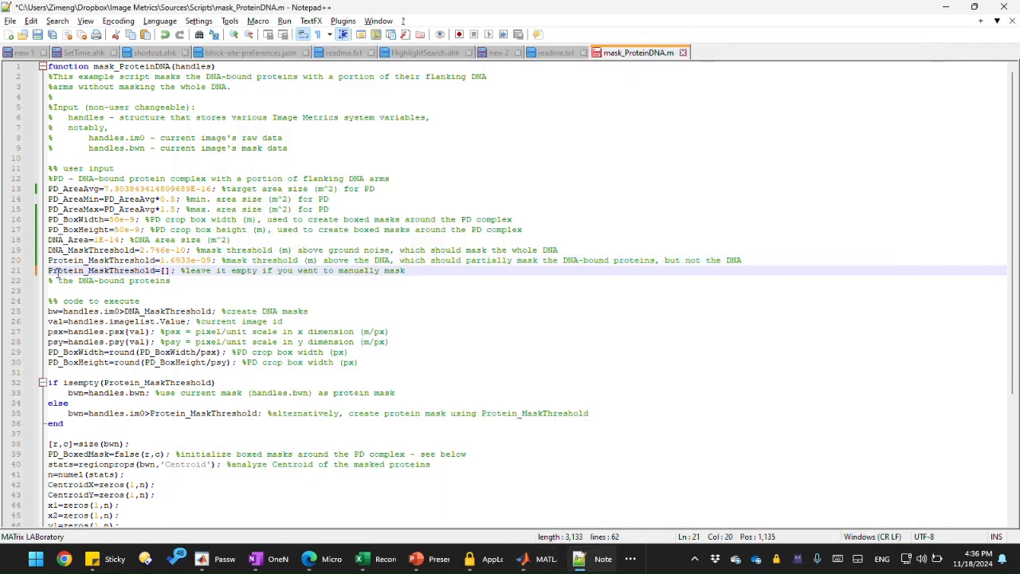
click(49, 271)
text(%)
Step: Rerun the Mask Protein-DNA morphology operation on the image
key(alt+Tab)
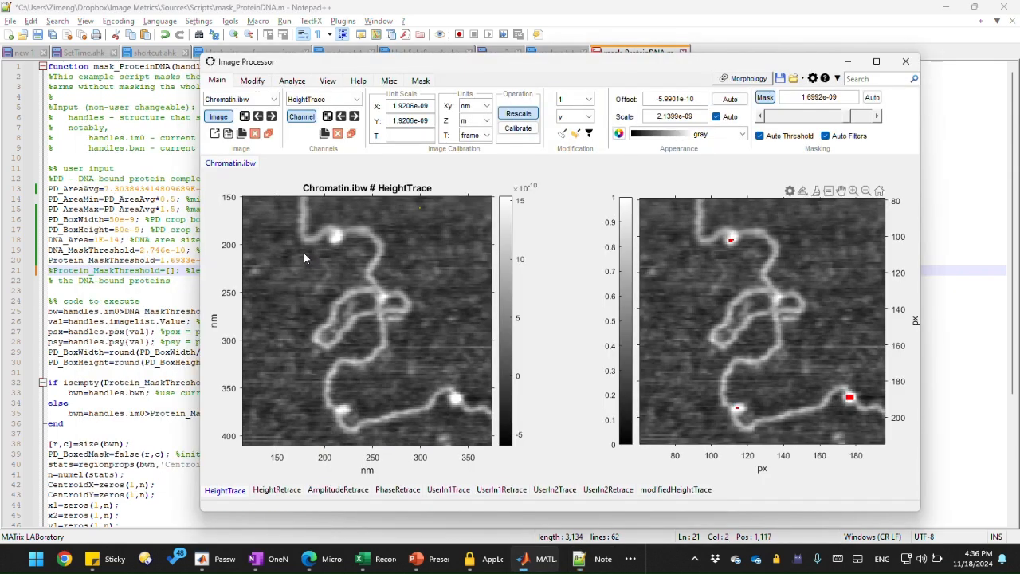
click(742, 78)
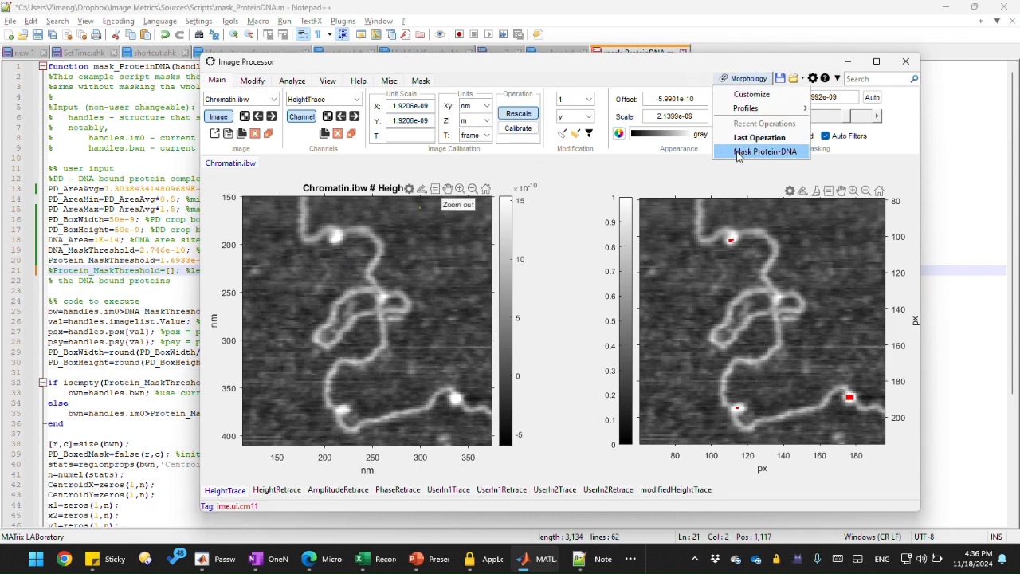
click(733, 159)
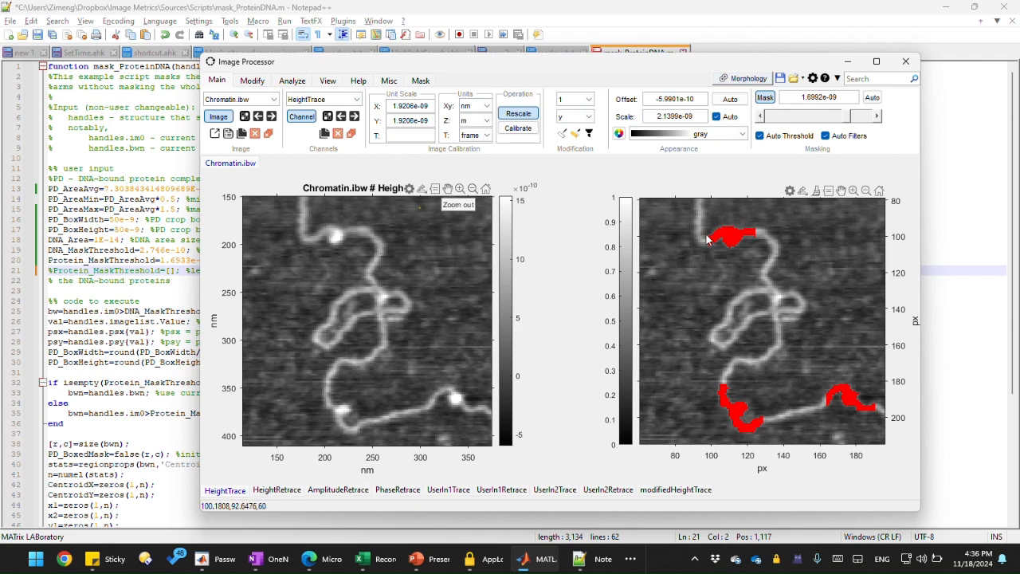
Step: Try setting the Particle Correlation particle source to Particle analysis with default crop size, then close the options
click(292, 83)
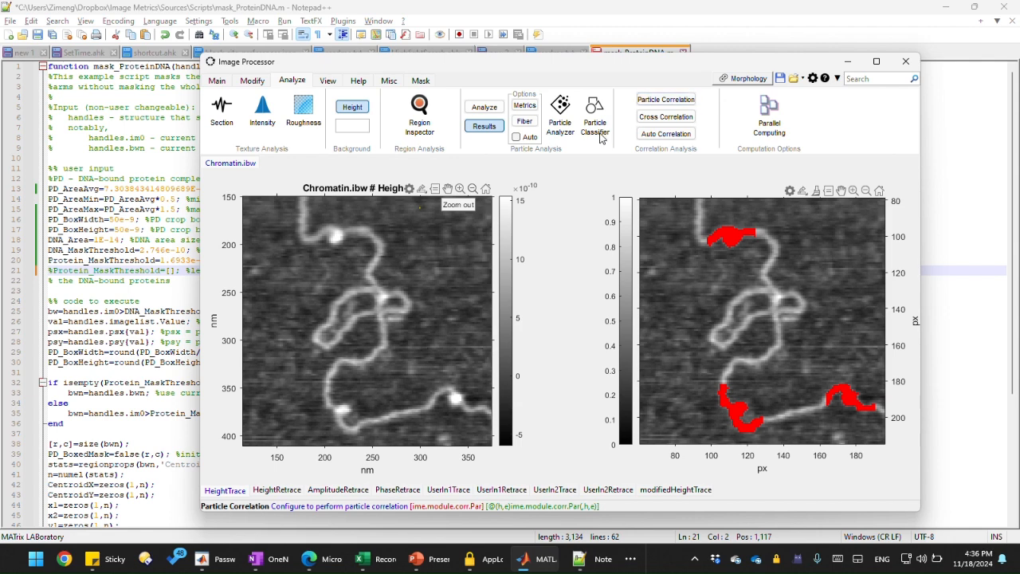
click(671, 106)
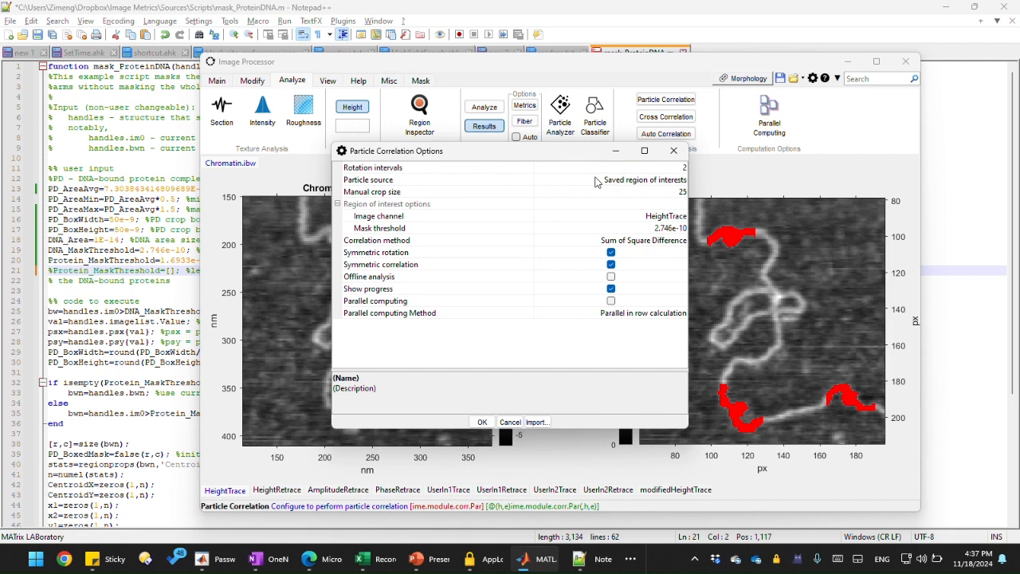
click(599, 180)
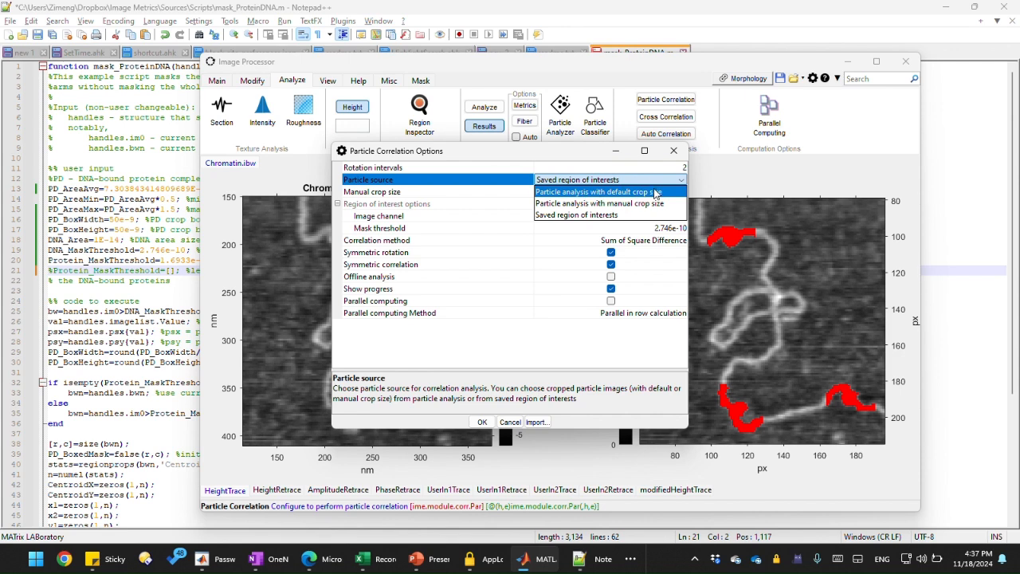
click(454, 185)
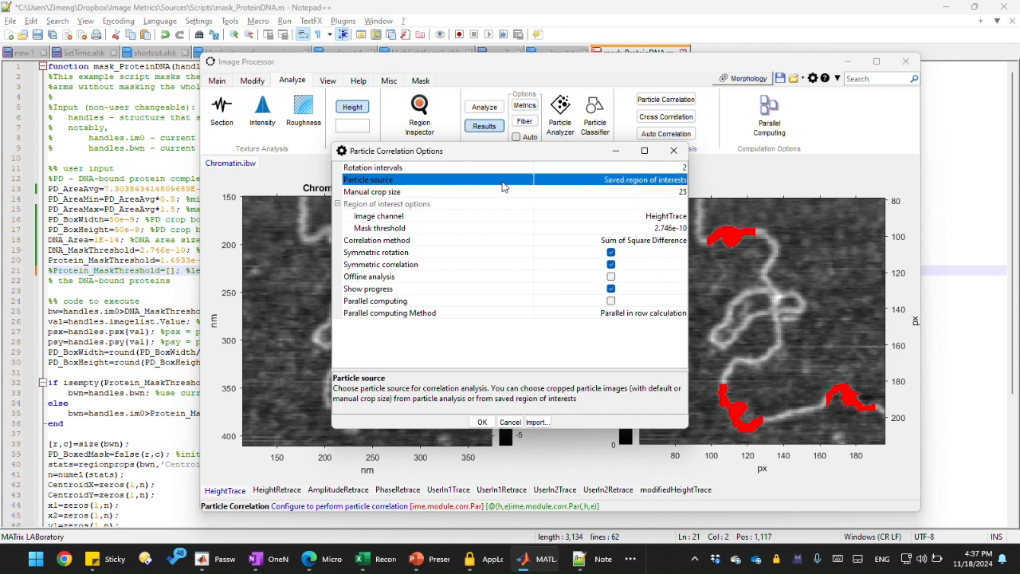
click(599, 182)
click(601, 191)
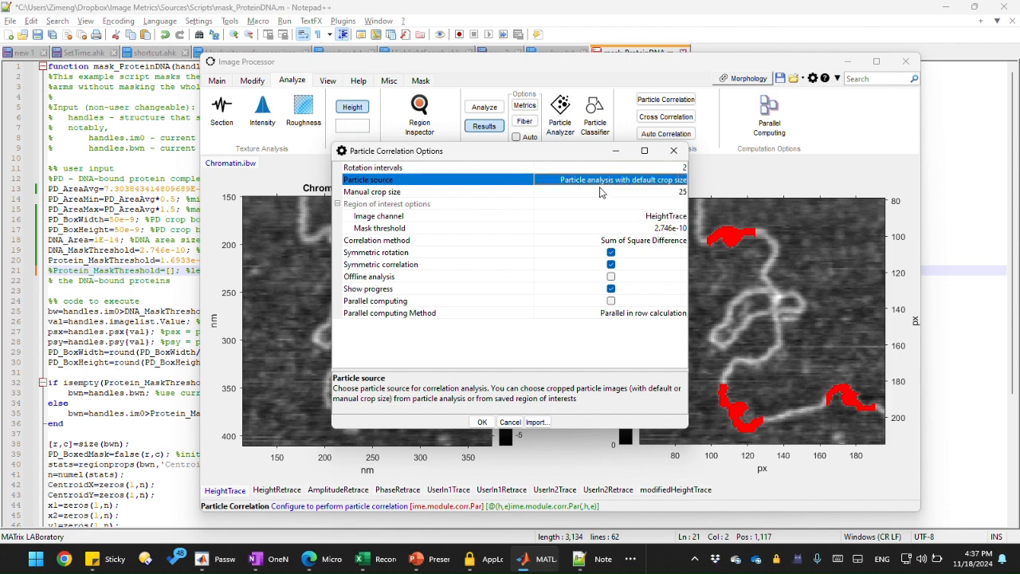
click(673, 151)
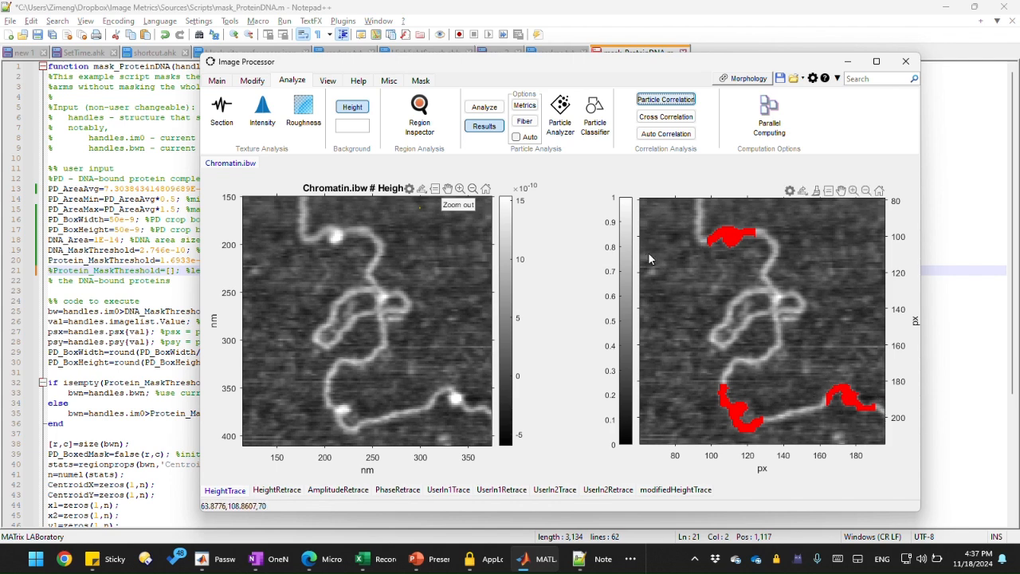
Step: Run particle analysis on the Protein-DNA mask
click(484, 107)
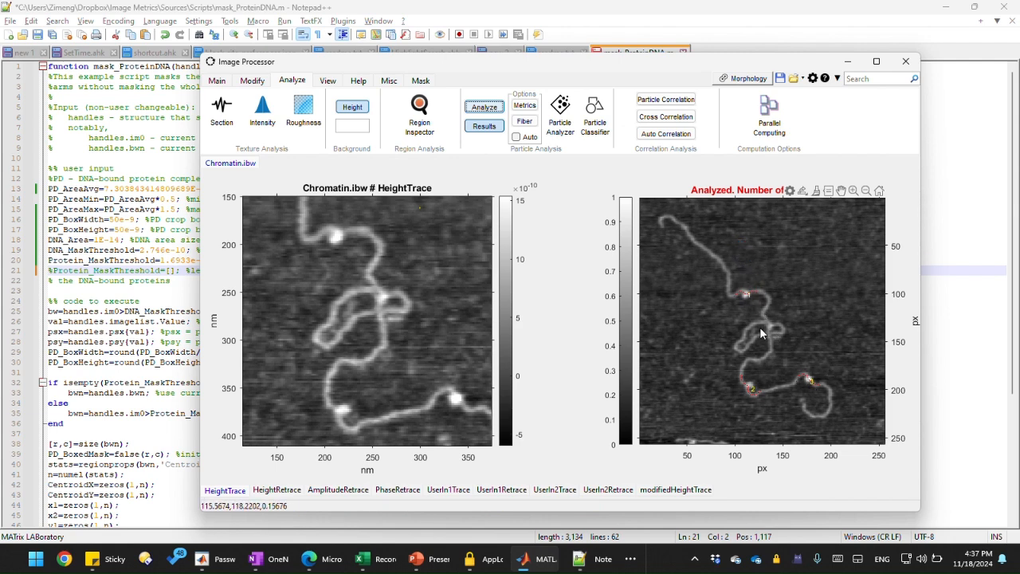
scroll(761, 333, up, 4)
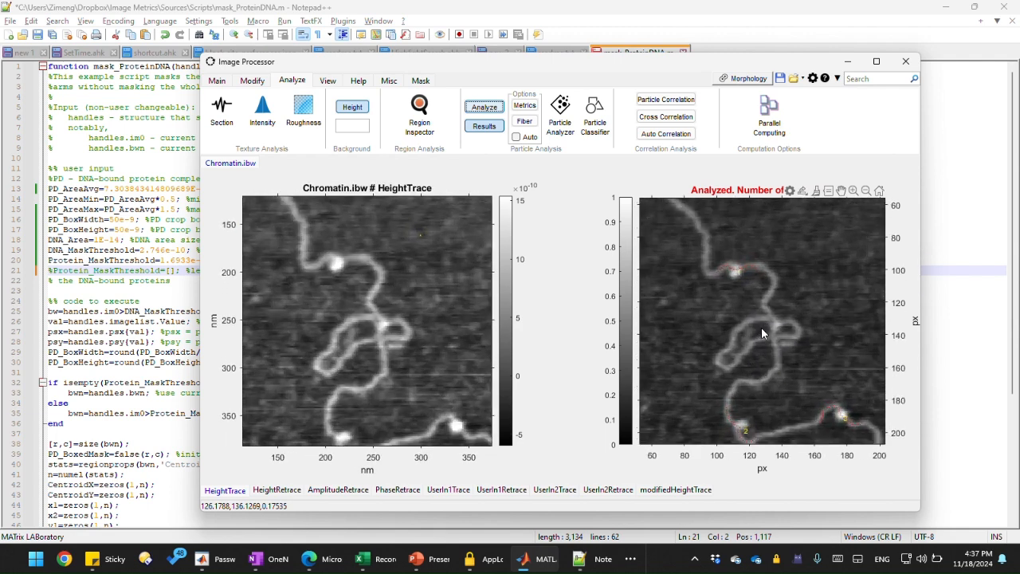
scroll(761, 331, up, 2)
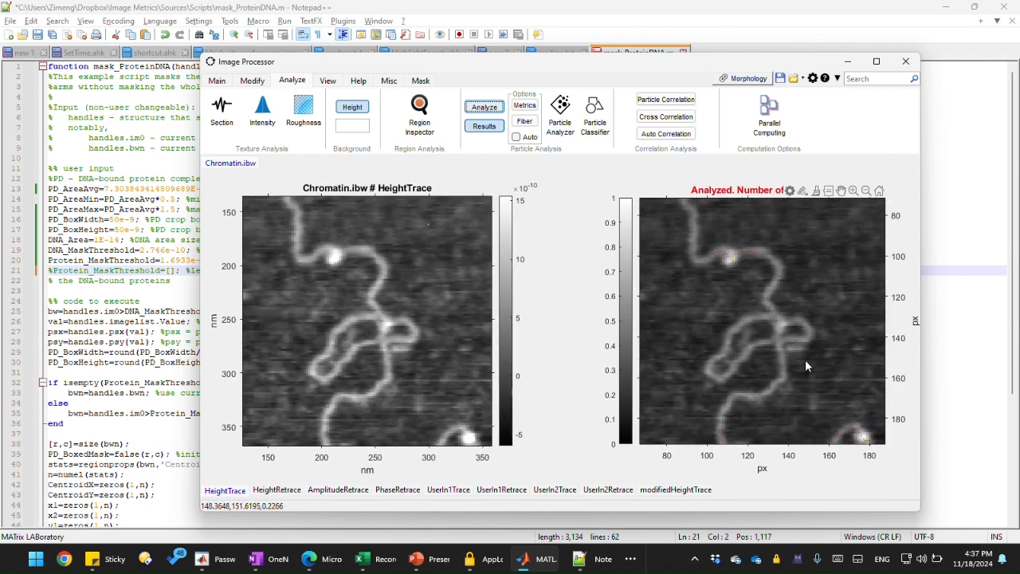
Step: Run Particle Correlation on the analysed image with the particle source set to Particle analysis with default crop size
scroll(804, 359, down, 4)
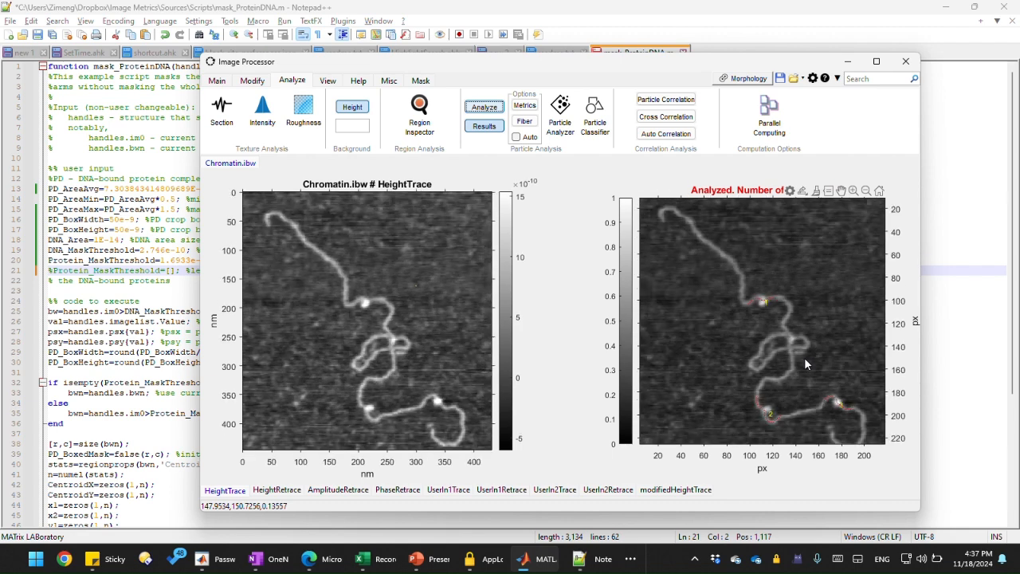
scroll(805, 364, down, 1)
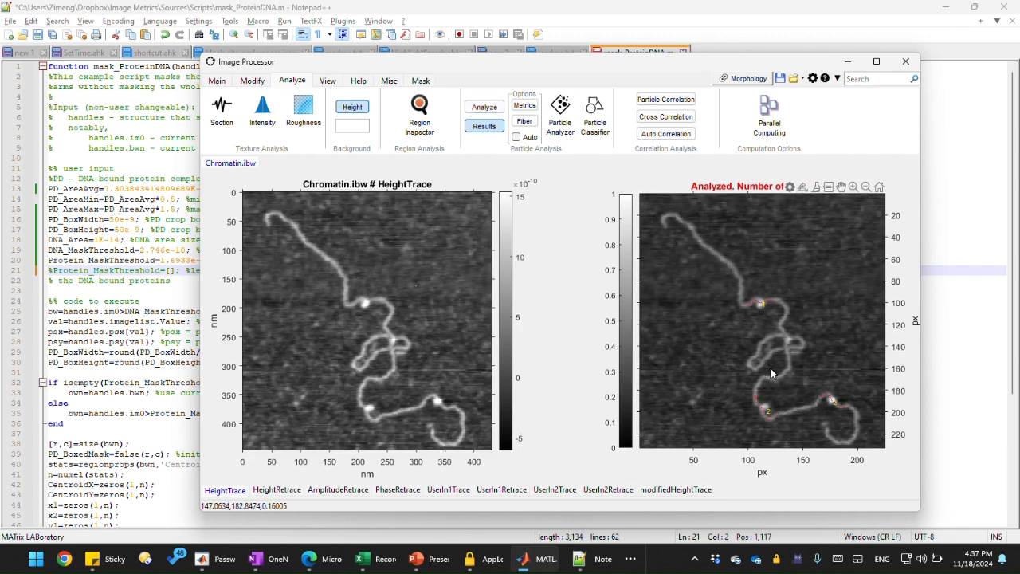
right_click(755, 348)
click(684, 275)
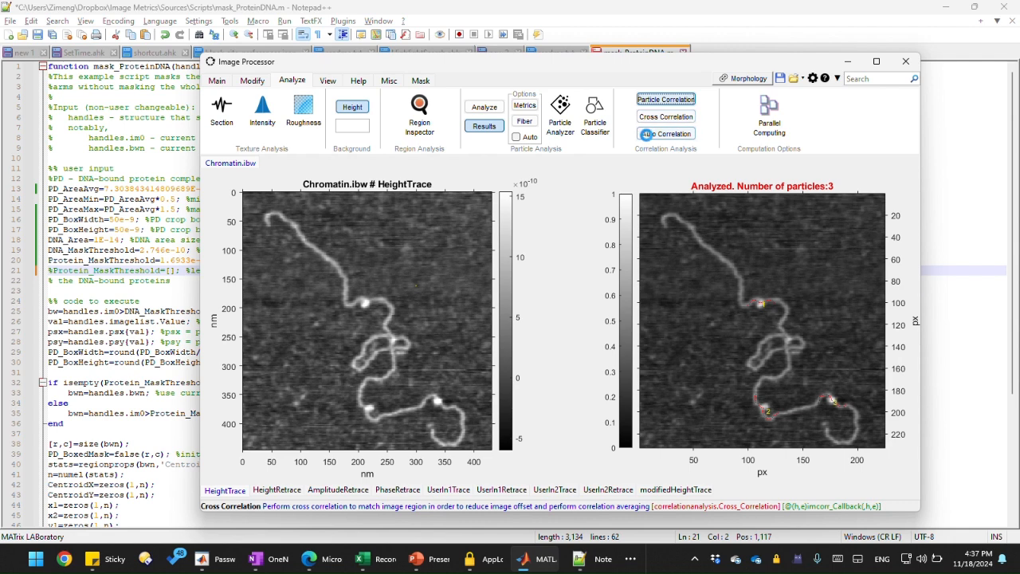
click(647, 137)
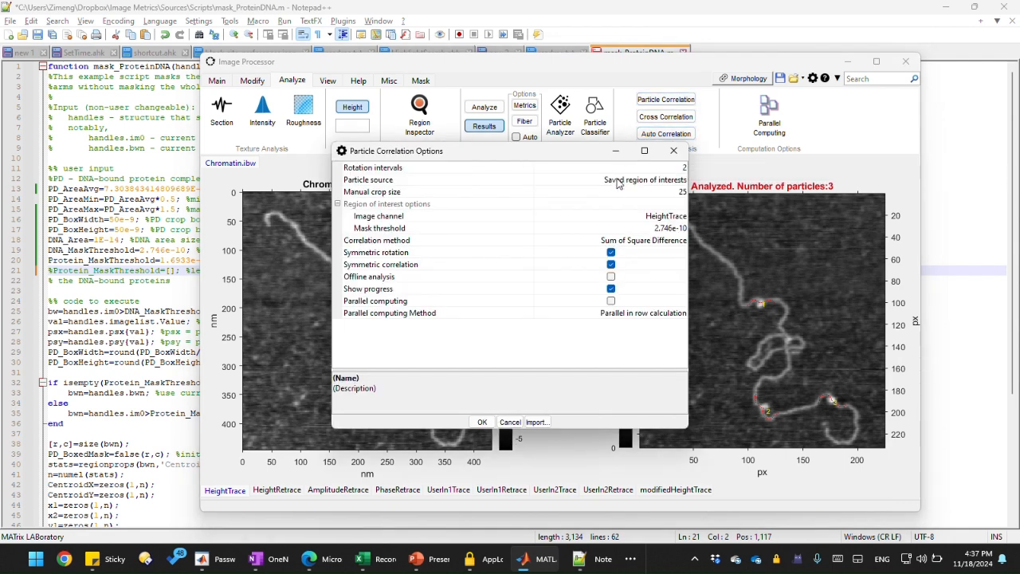
click(615, 180)
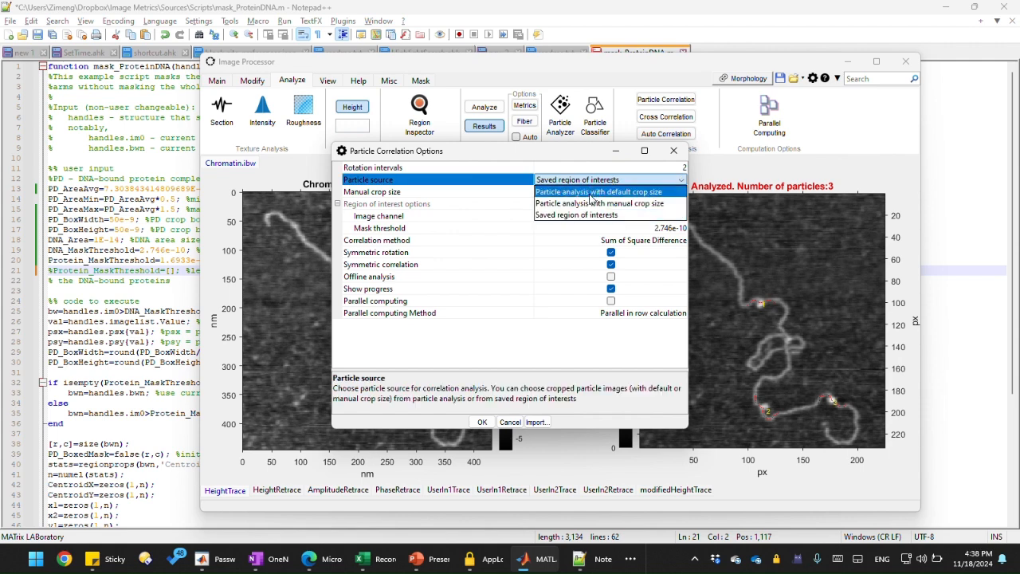
click(594, 198)
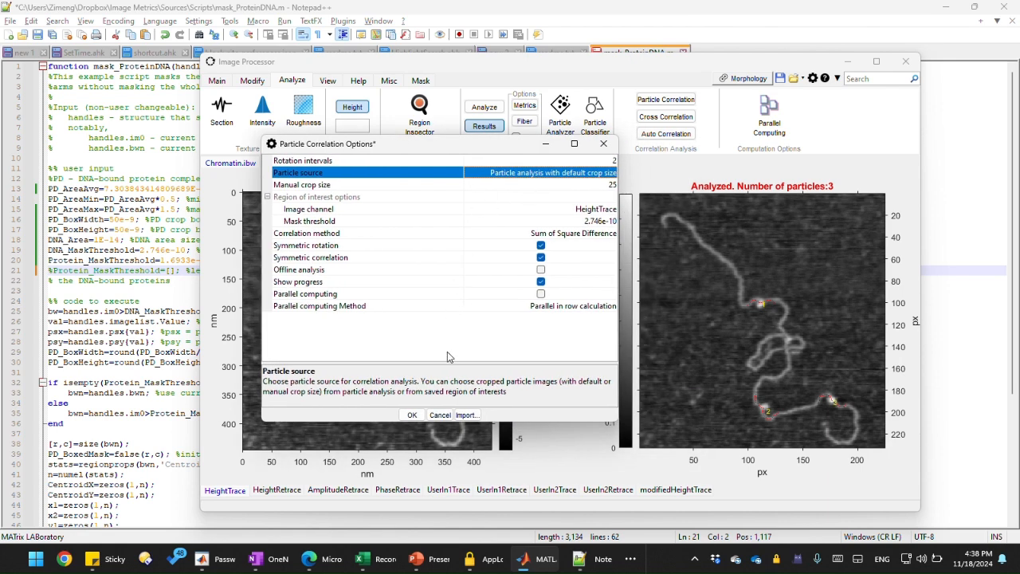
click(412, 416)
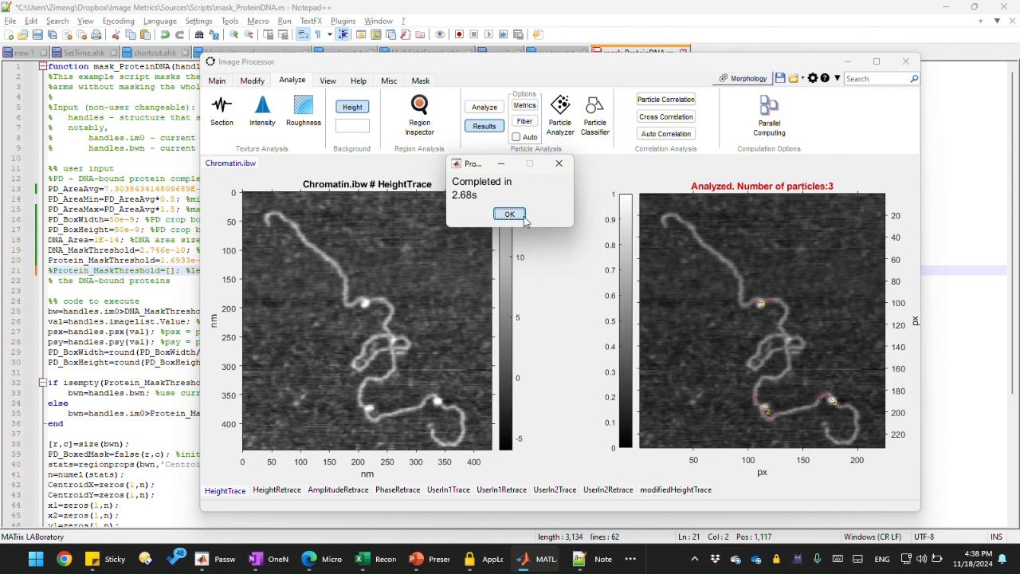
click(510, 213)
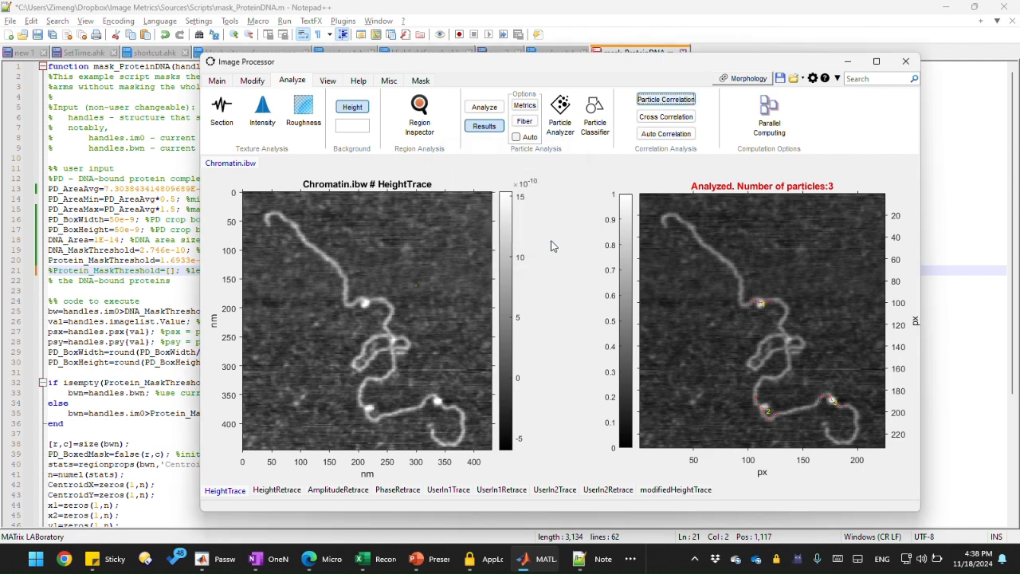
Step: Try to send the regions of interest from all images to the Particle Classifier
click(593, 121)
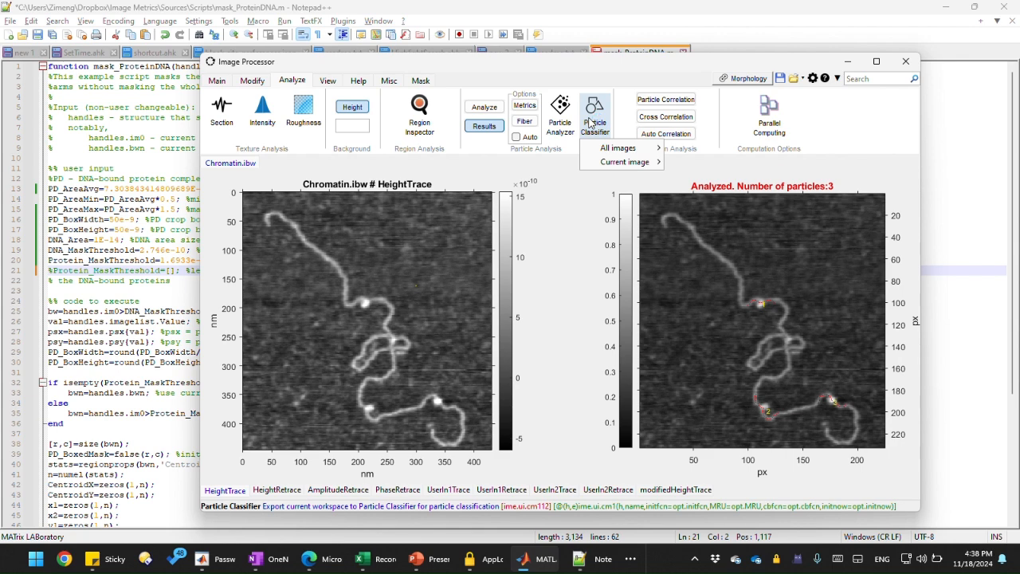
mouse_move(629, 151)
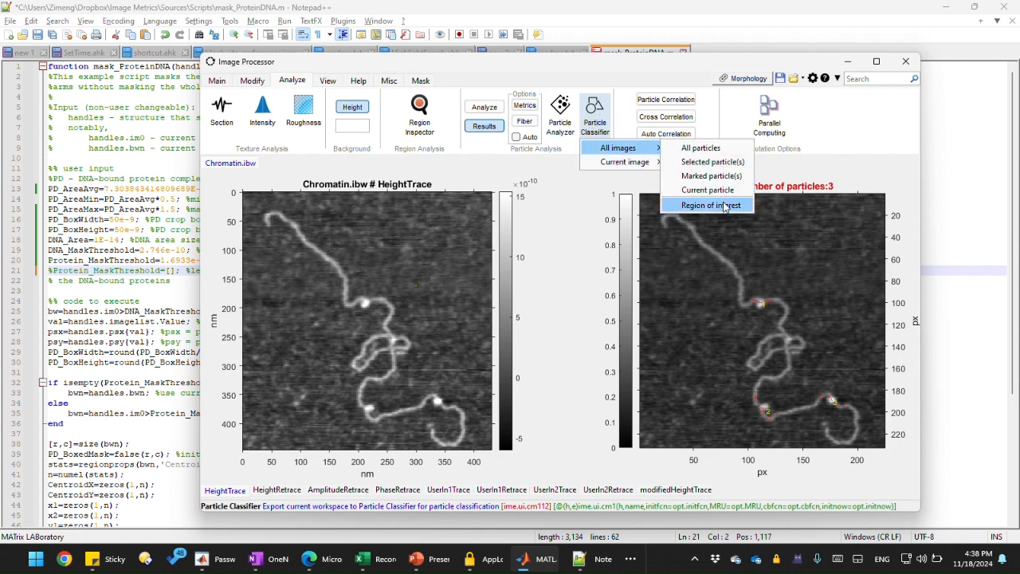
click(722, 204)
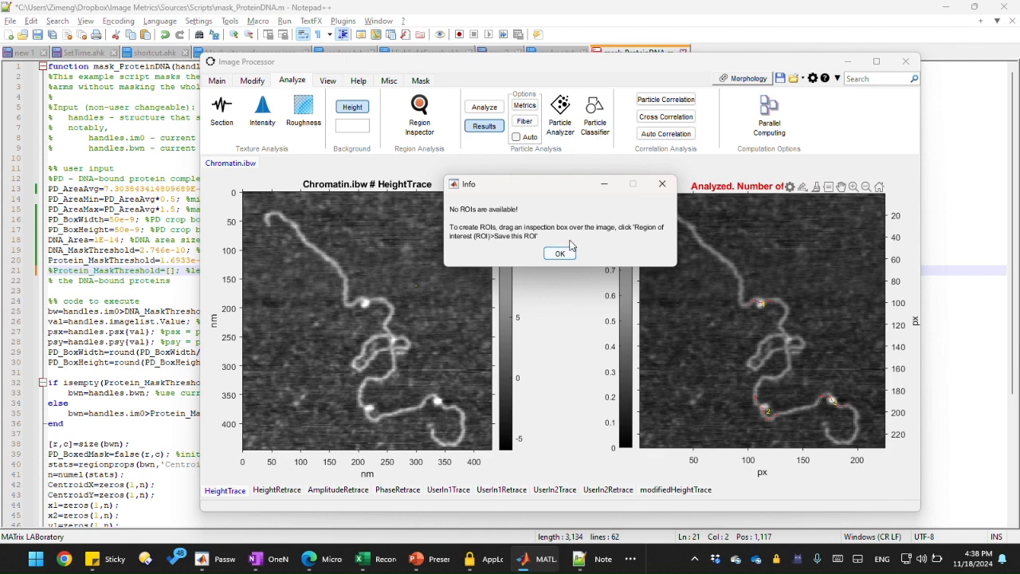
click(561, 254)
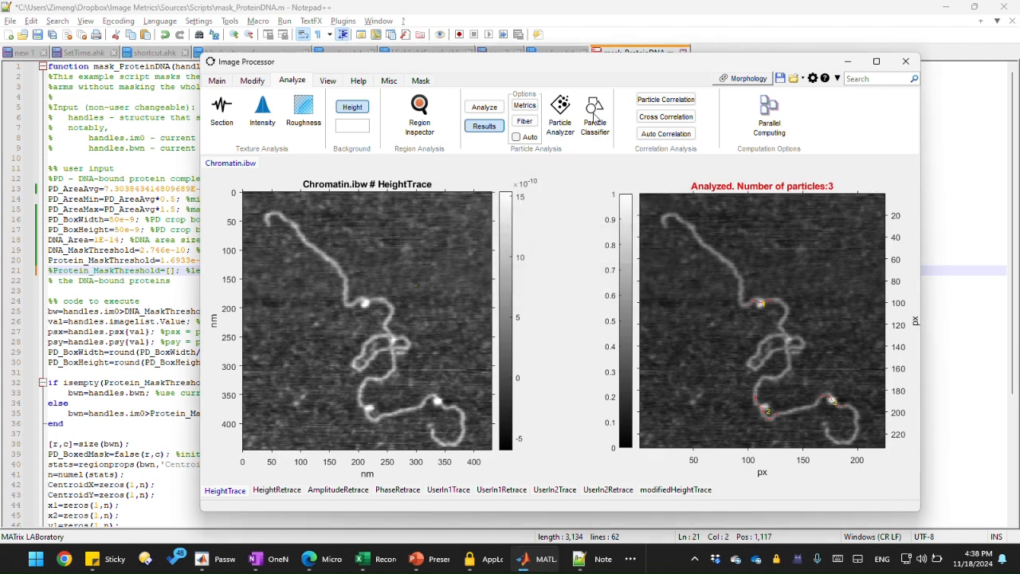
Step: Send all particles from all images to the Particle Classifier, declining to save the current analysis
click(599, 120)
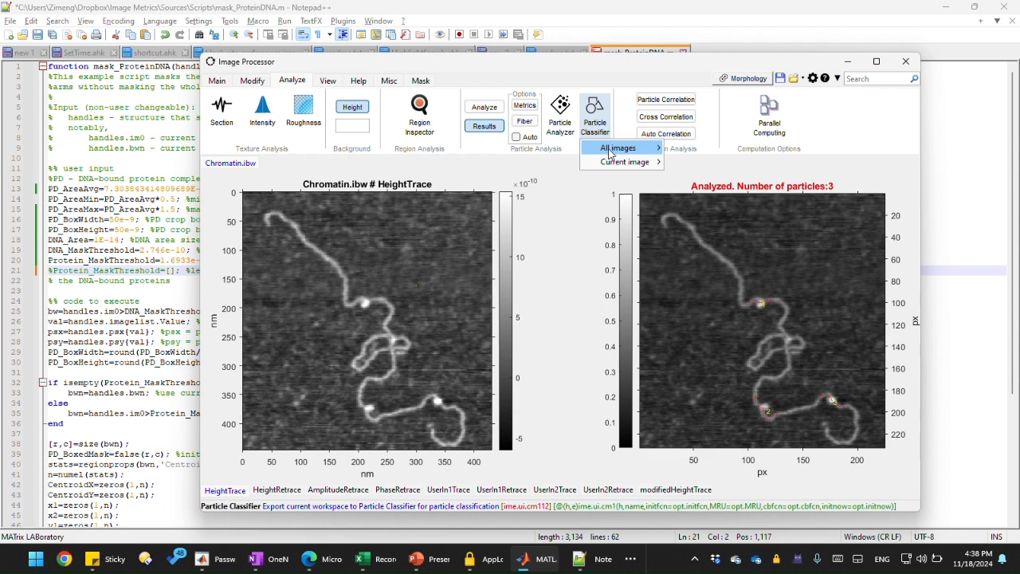
mouse_move(612, 149)
click(688, 149)
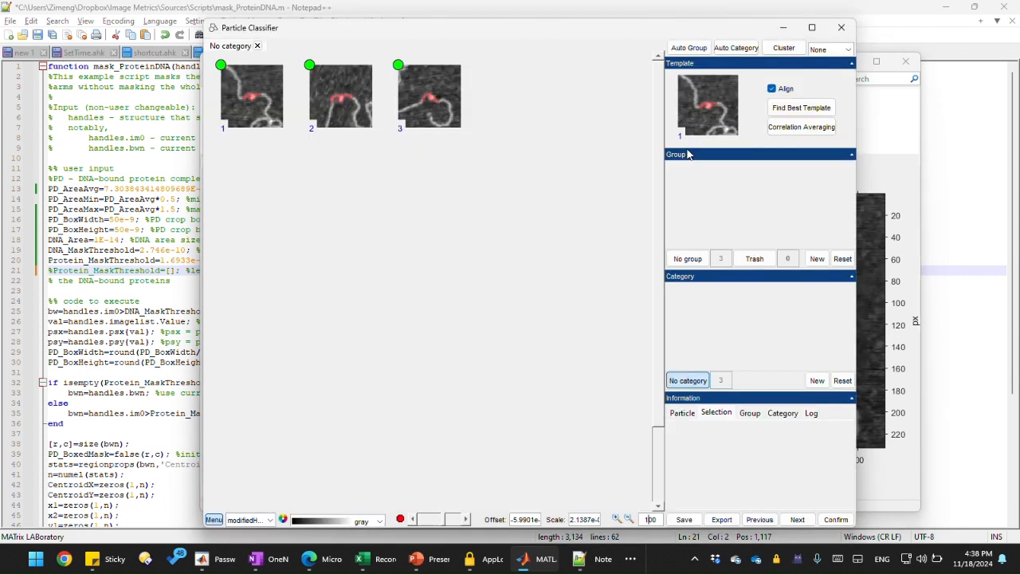
key(Escape)
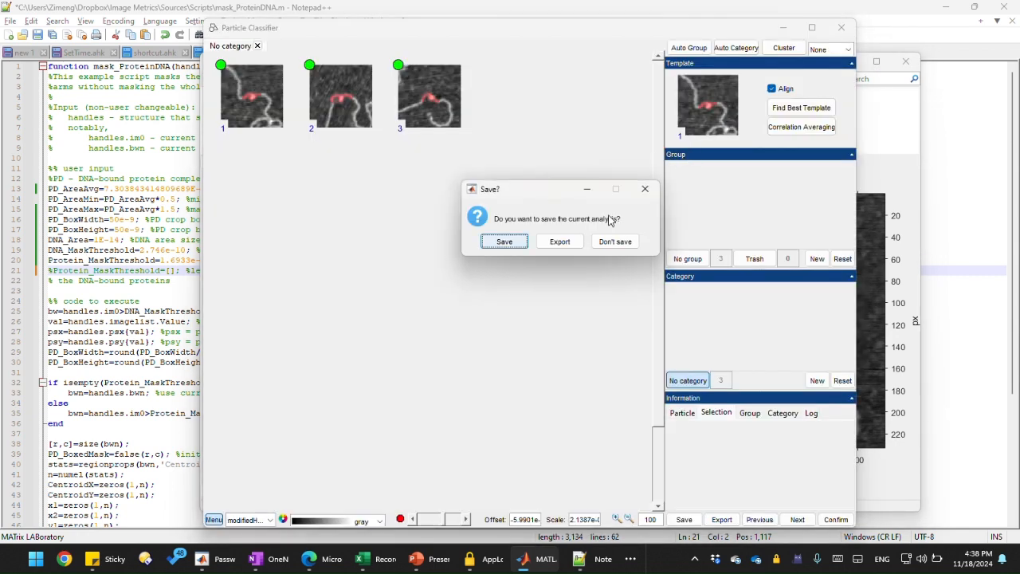
click(613, 240)
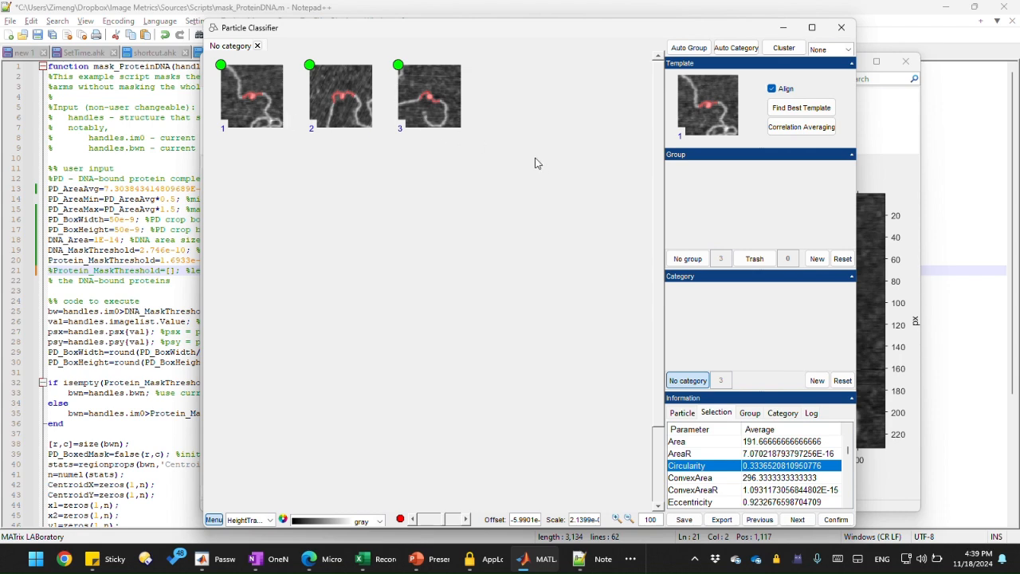
mouse_move(627, 32)
mouse_down()
mouse_move(590, 41)
mouse_move(624, 40)
mouse_up()
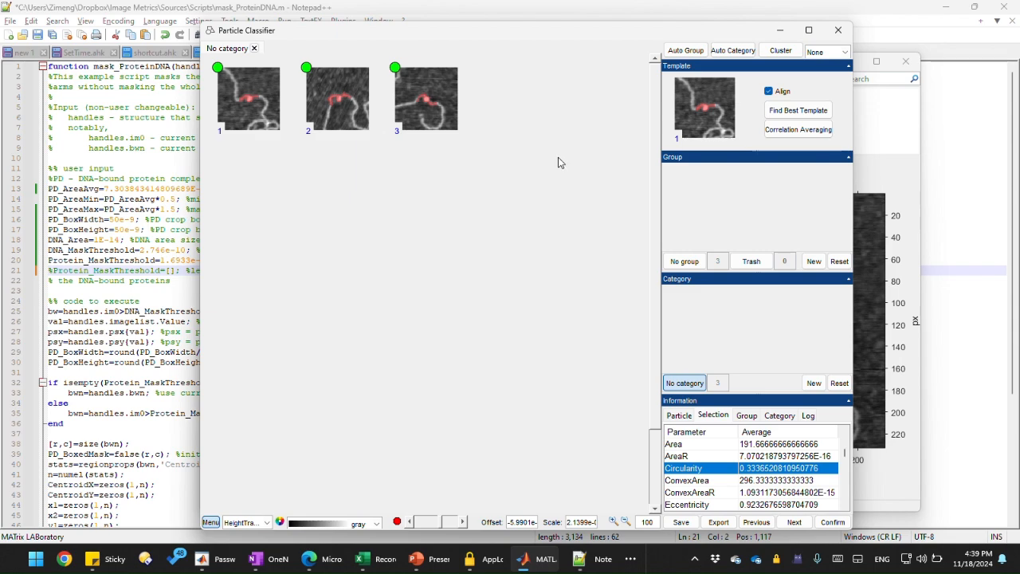
drag(613, 34, 592, 38)
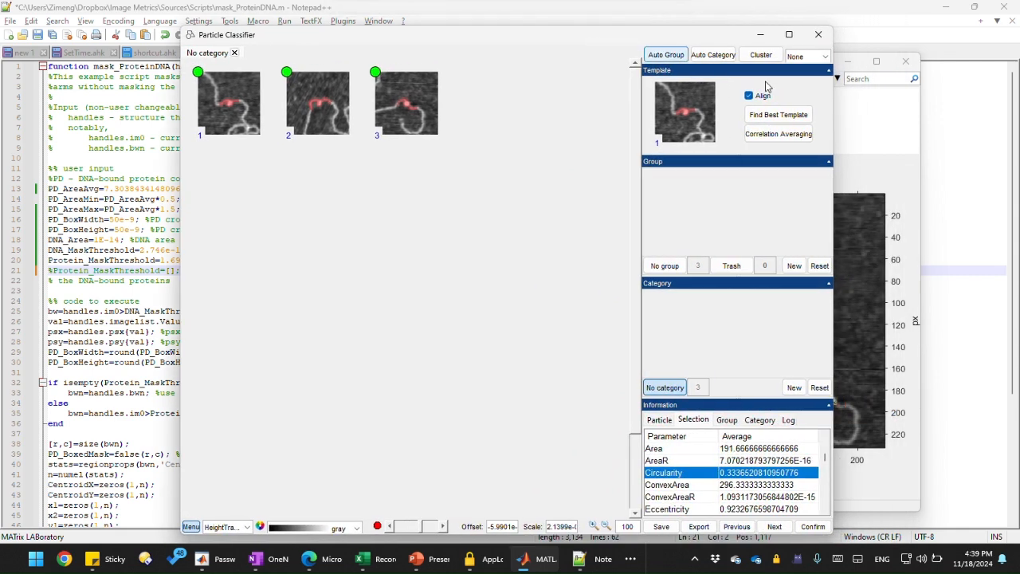
click(896, 118)
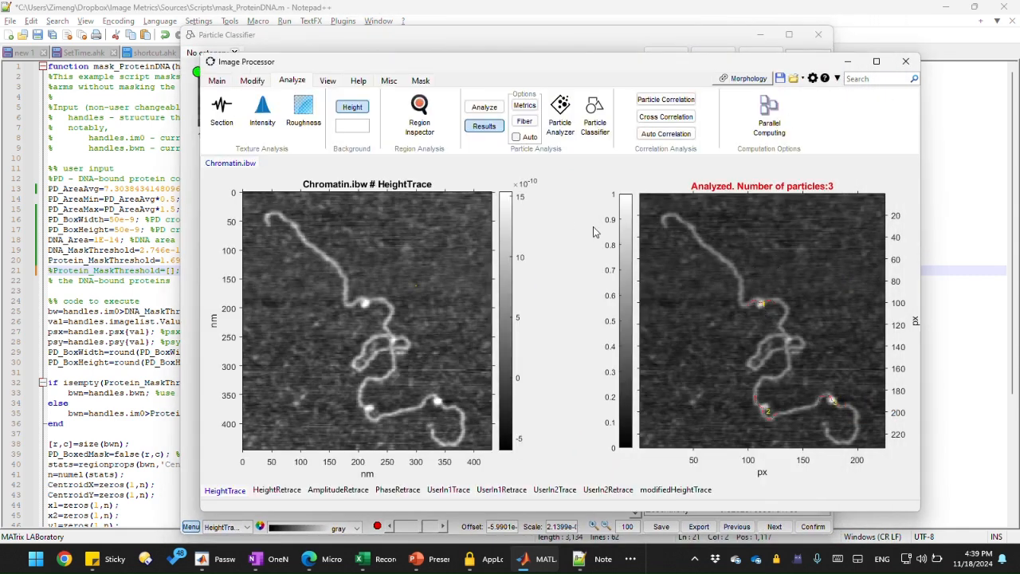
click(395, 48)
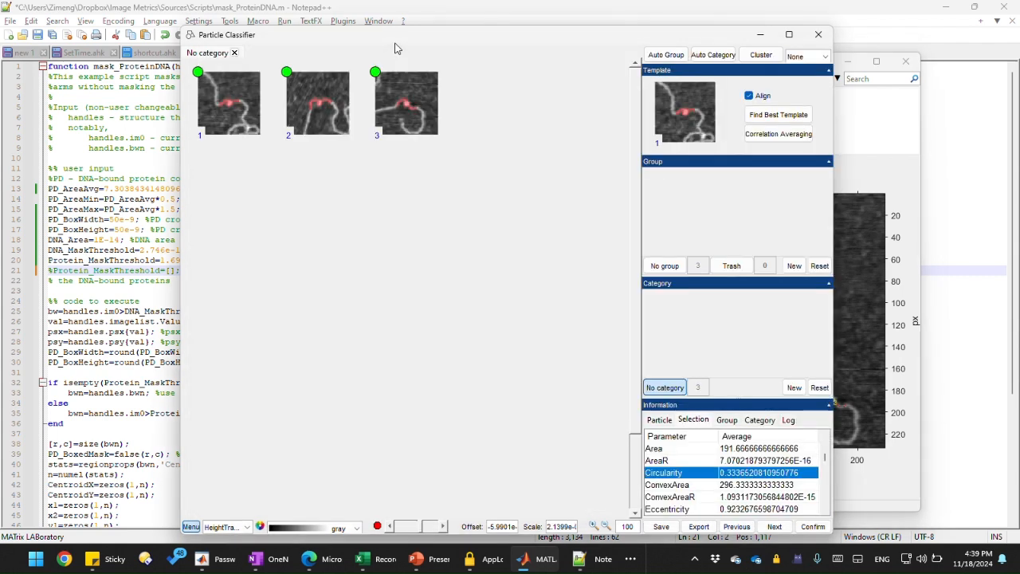